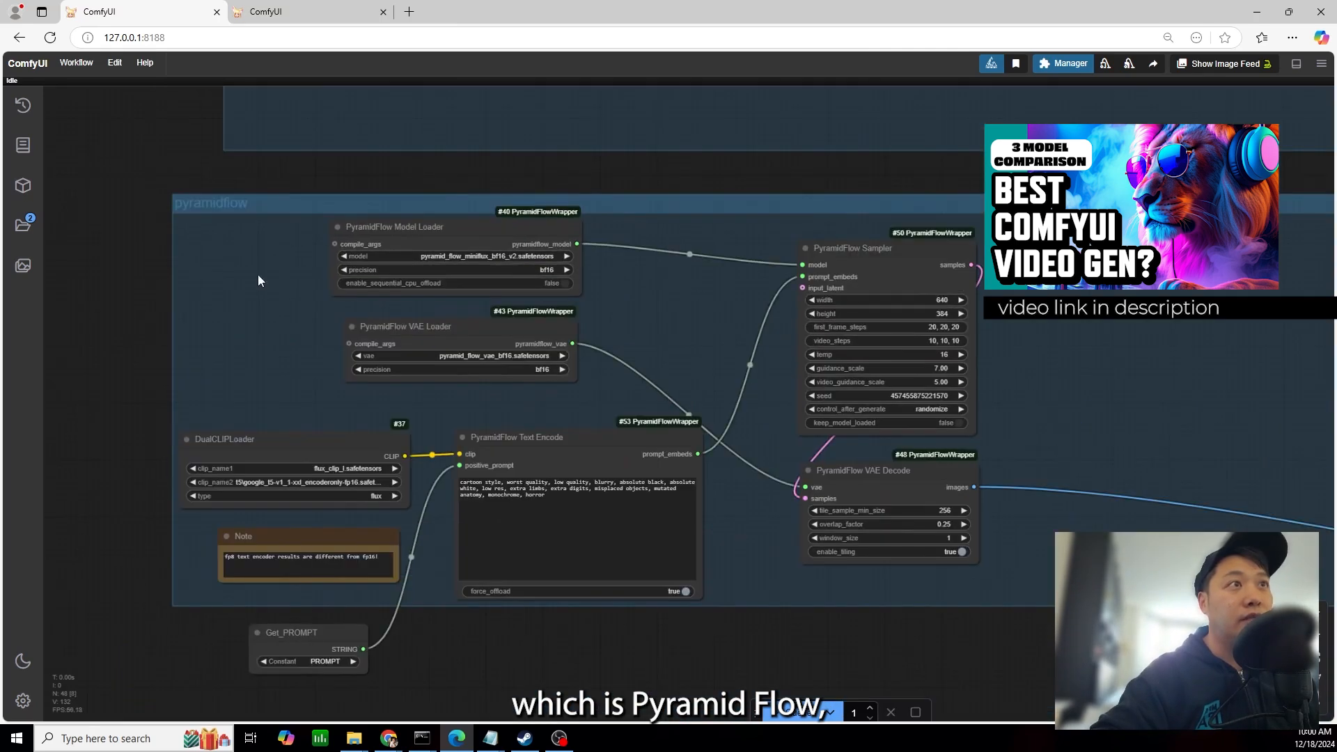
Examine the pyramidflow node group and the CogVideo and Mochi groups below it in the workflow
scroll(305, 369, down, 6)
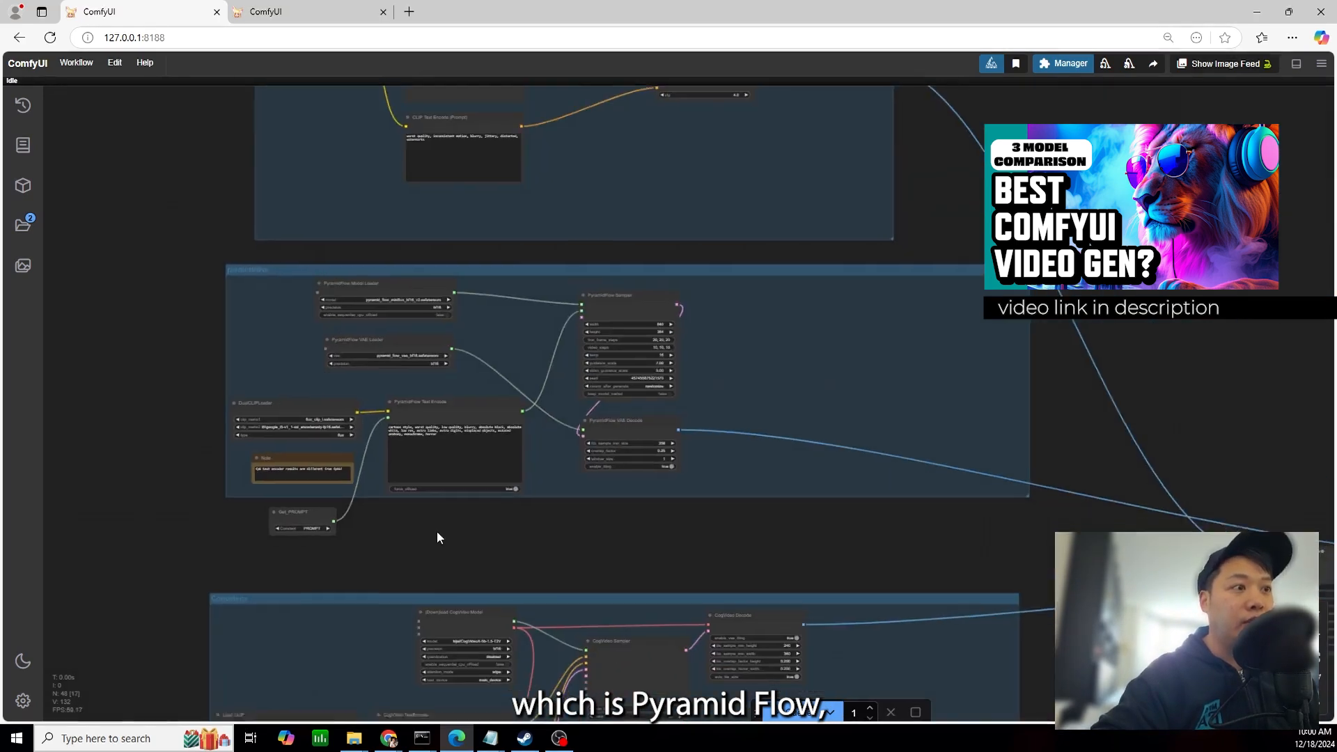
drag(440, 558, 515, 136)
scroll(338, 258, up, 3)
scroll(362, 247, up, 3)
drag(403, 705, 422, 129)
scroll(328, 410, down, 1)
drag(328, 411, 339, 286)
scroll(613, 349, down, 3)
scroll(798, 232, down, 2)
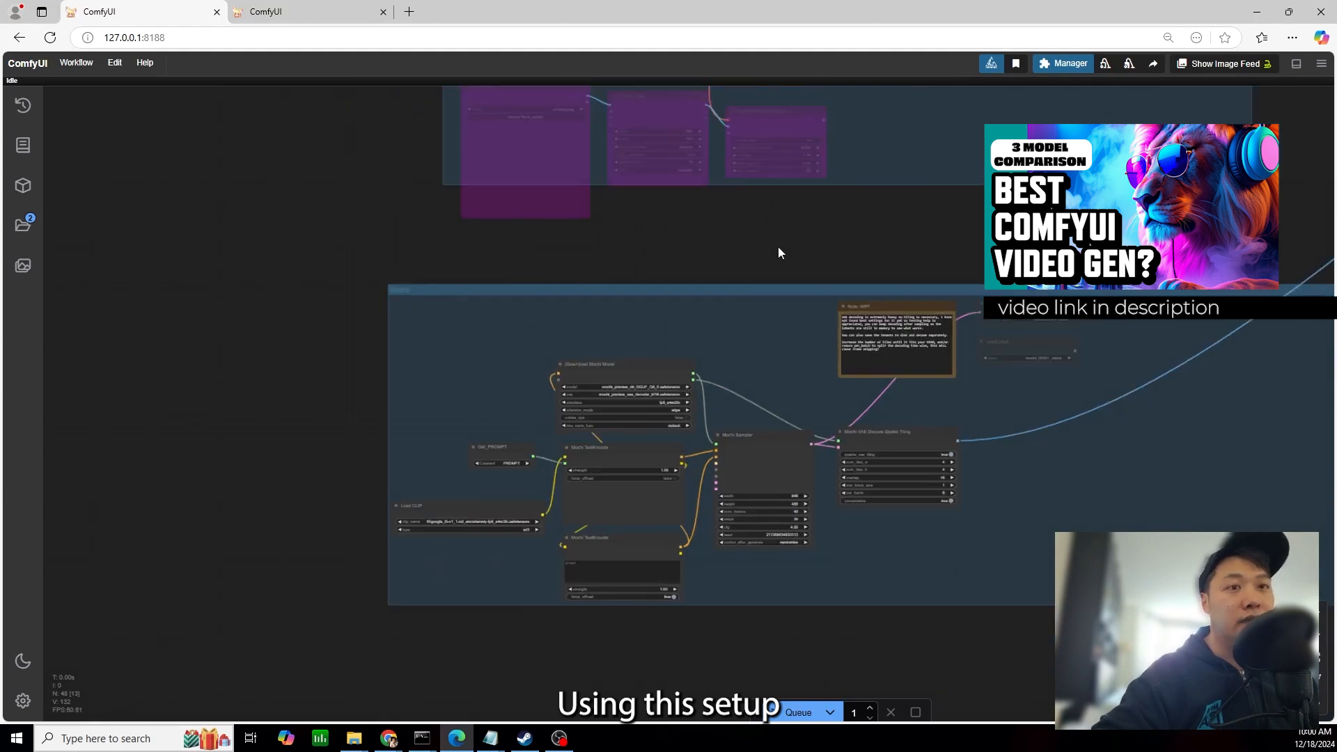
Examine the ltx node group, including its loaders, model configurator, prompt encoders and sampler nodes
drag(798, 232, 601, 418)
scroll(871, 296, down, 4)
drag(910, 220, 786, 620)
scroll(831, 248, up, 2)
drag(831, 247, 750, 586)
scroll(268, 388, up, 7)
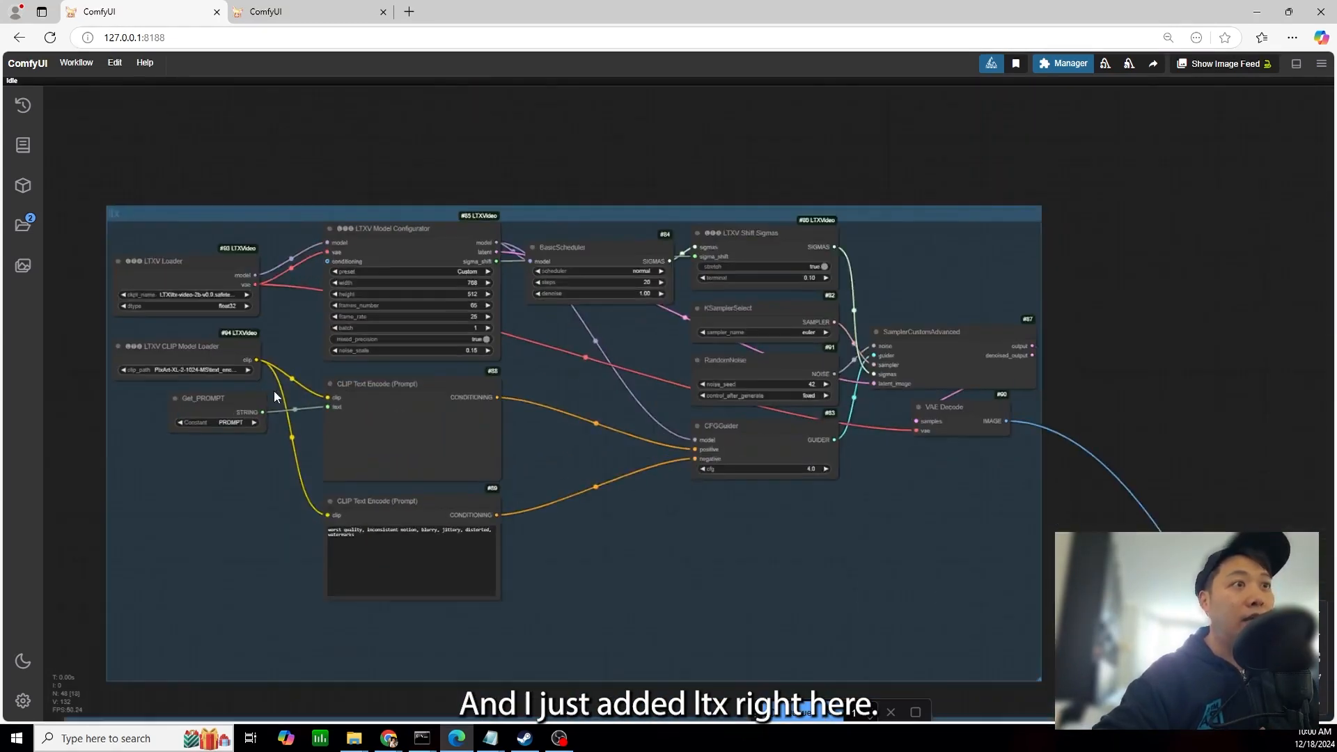
scroll(181, 233, up, 3)
scroll(769, 231, down, 4)
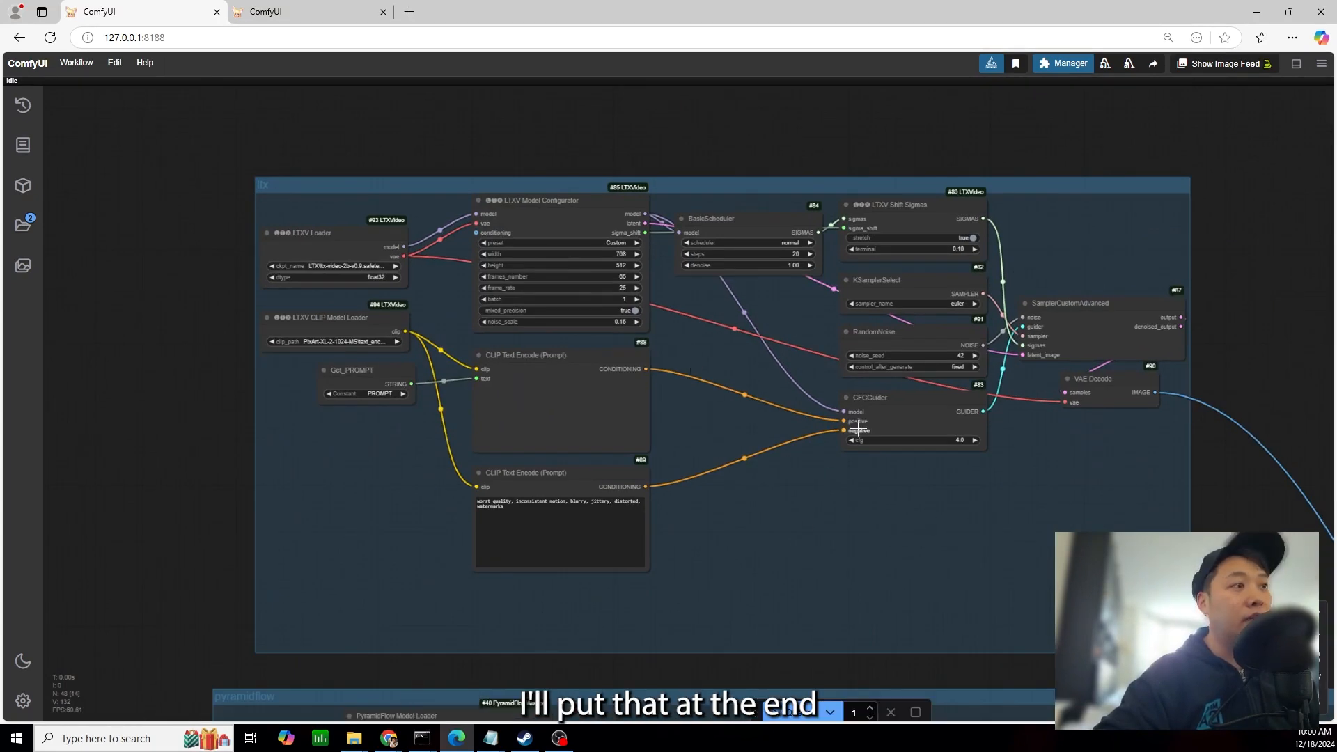
Review how the model groups connect to the video output nodes, and inspect the shared prompt text box in the txt group
scroll(932, 516, down, 3)
drag(969, 575, 769, 318)
drag(762, 475, 750, 294)
scroll(749, 294, down, 4)
scroll(770, 606, down, 2)
drag(770, 606, 761, 599)
scroll(839, 394, down, 1)
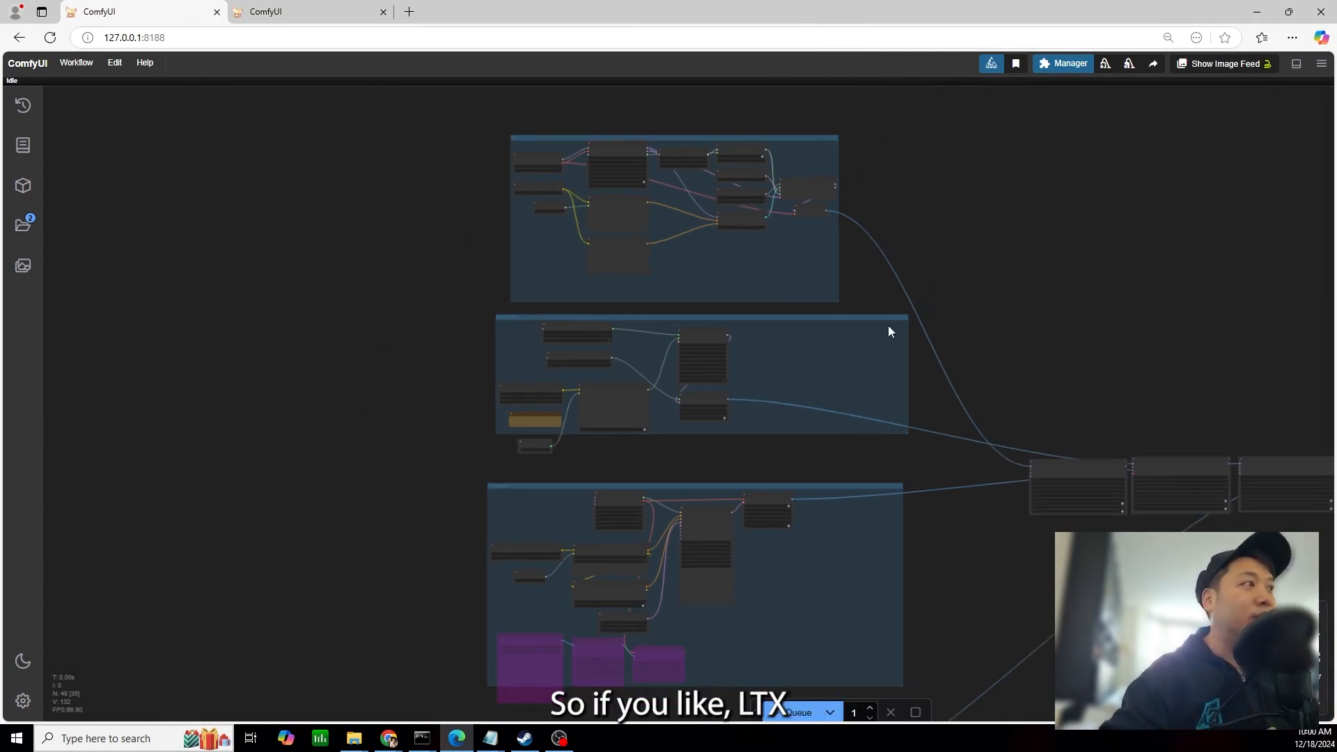
scroll(923, 266, up, 2)
drag(924, 268, 879, 281)
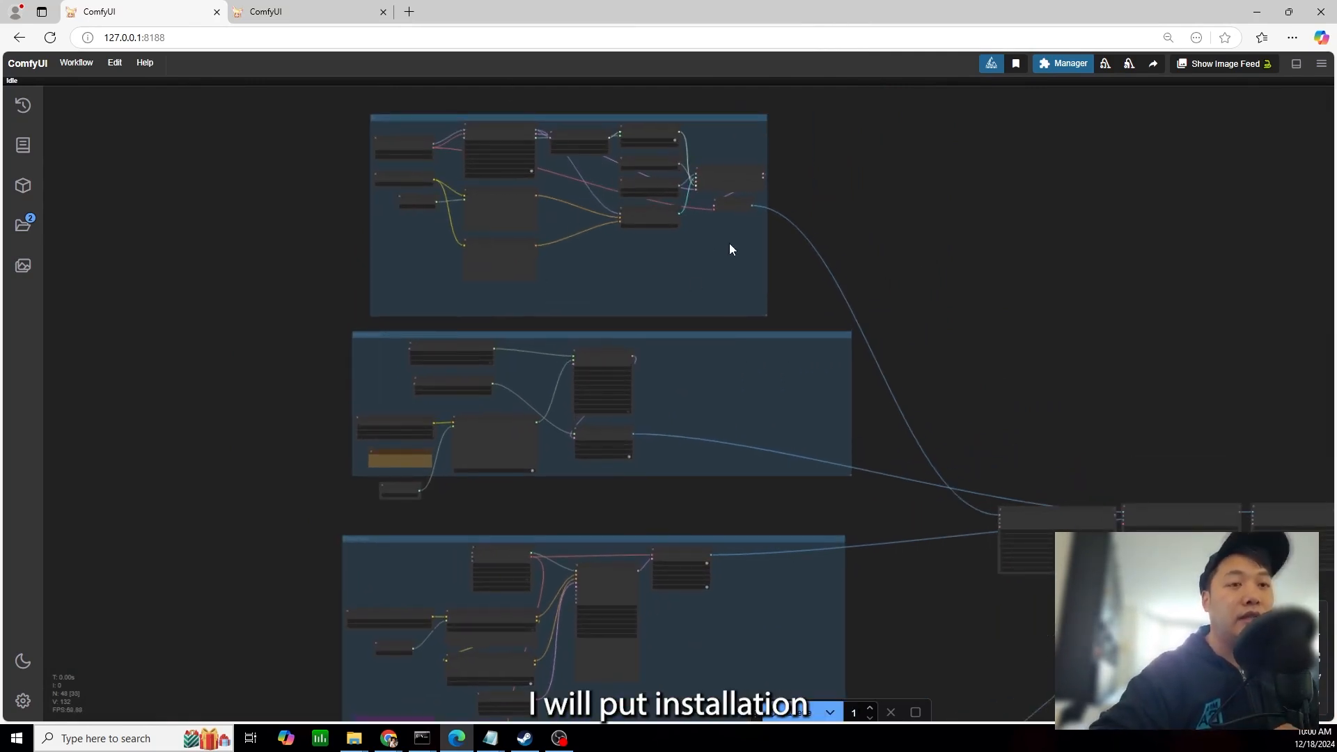
drag(847, 199, 749, 320)
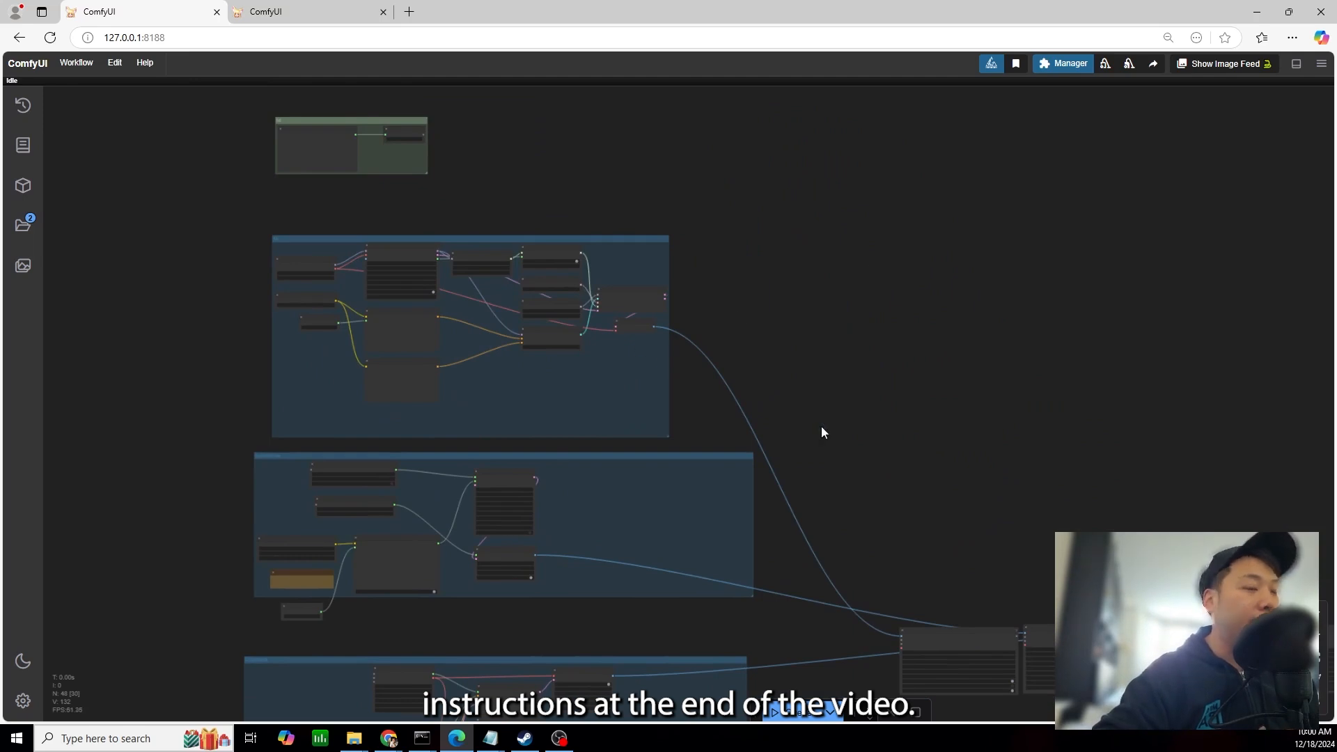
scroll(498, 445, up, 10)
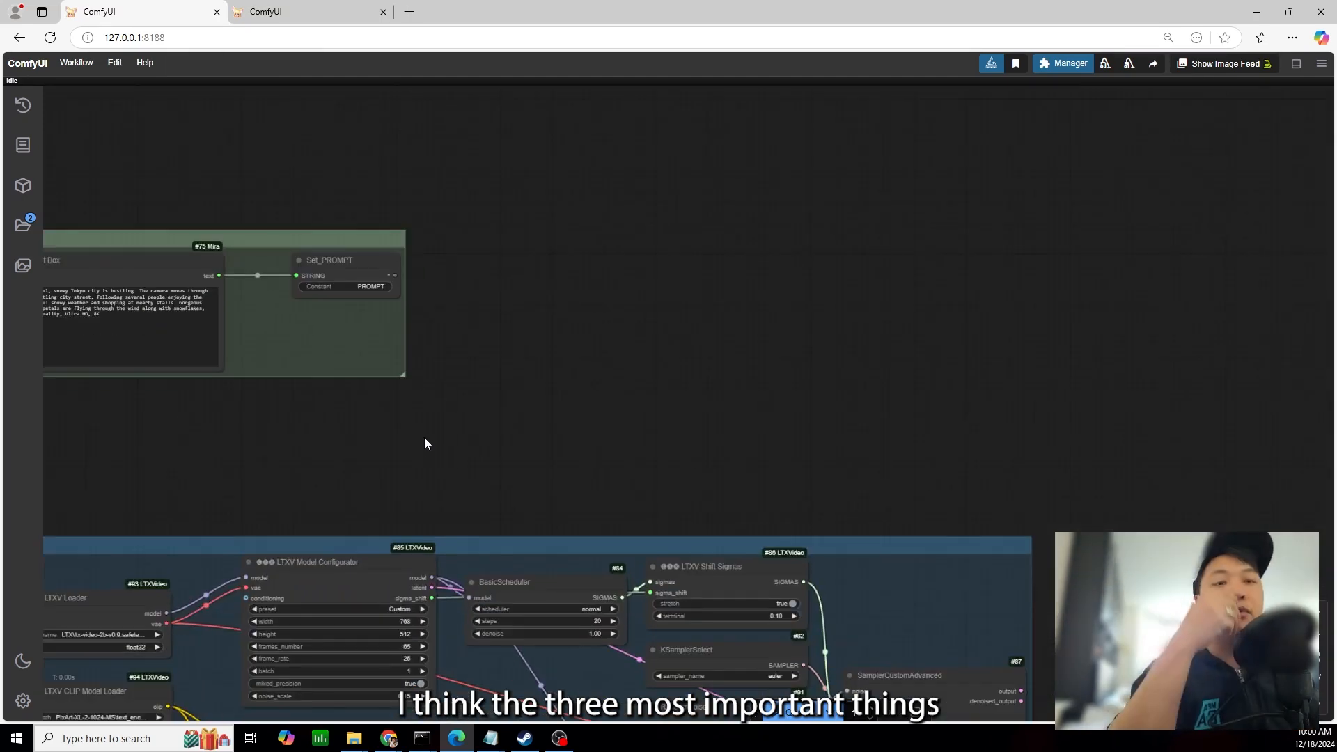
drag(417, 437, 701, 516)
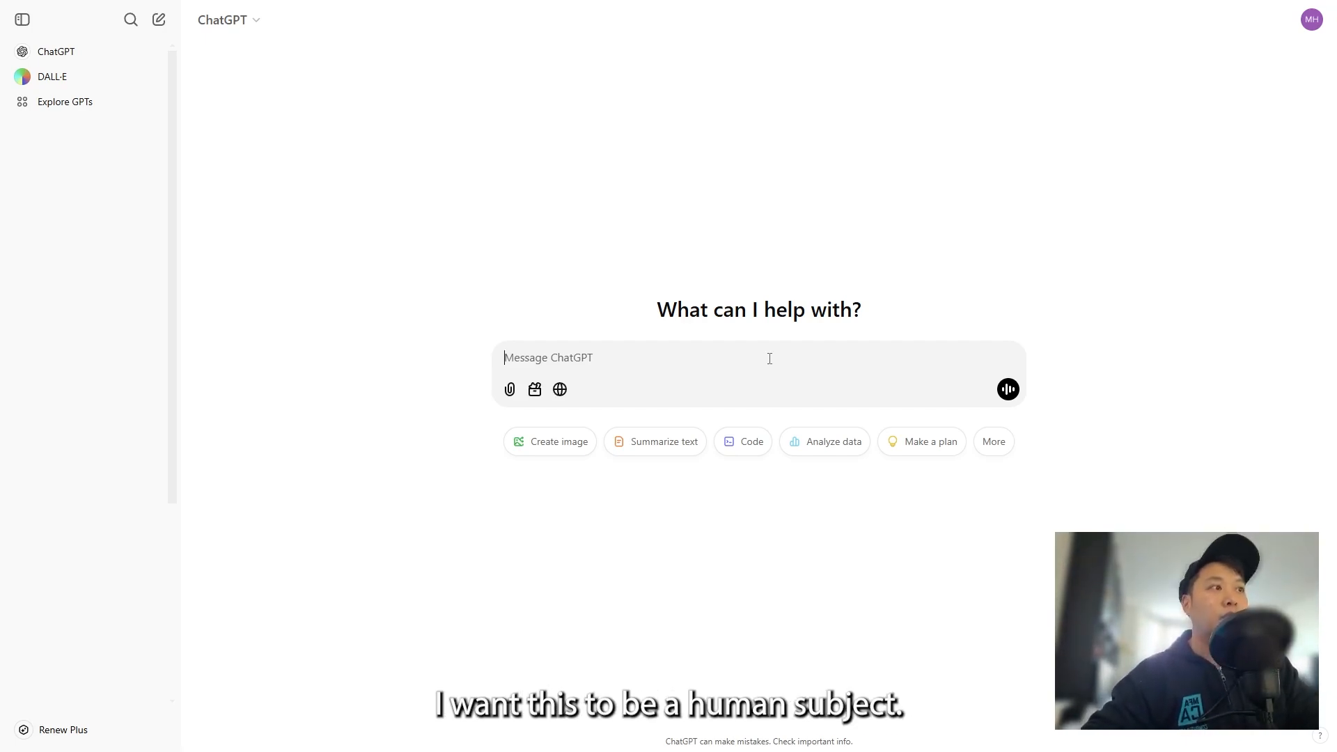
Ask ChatGPT for a random prompt to test video generation AI models with a human main subject, and copy its response
text(give me a random prompt to test video generation ai models. I want the main subject to be of a human)
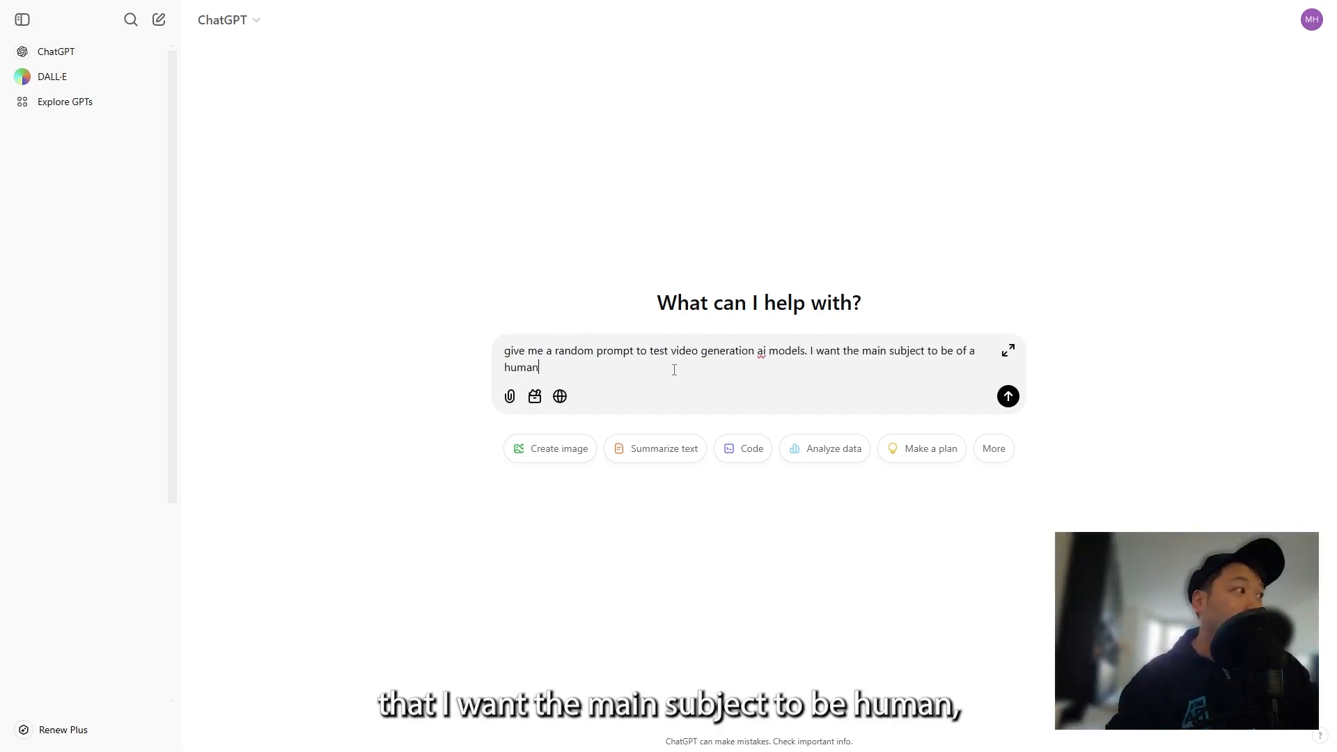
key(Return)
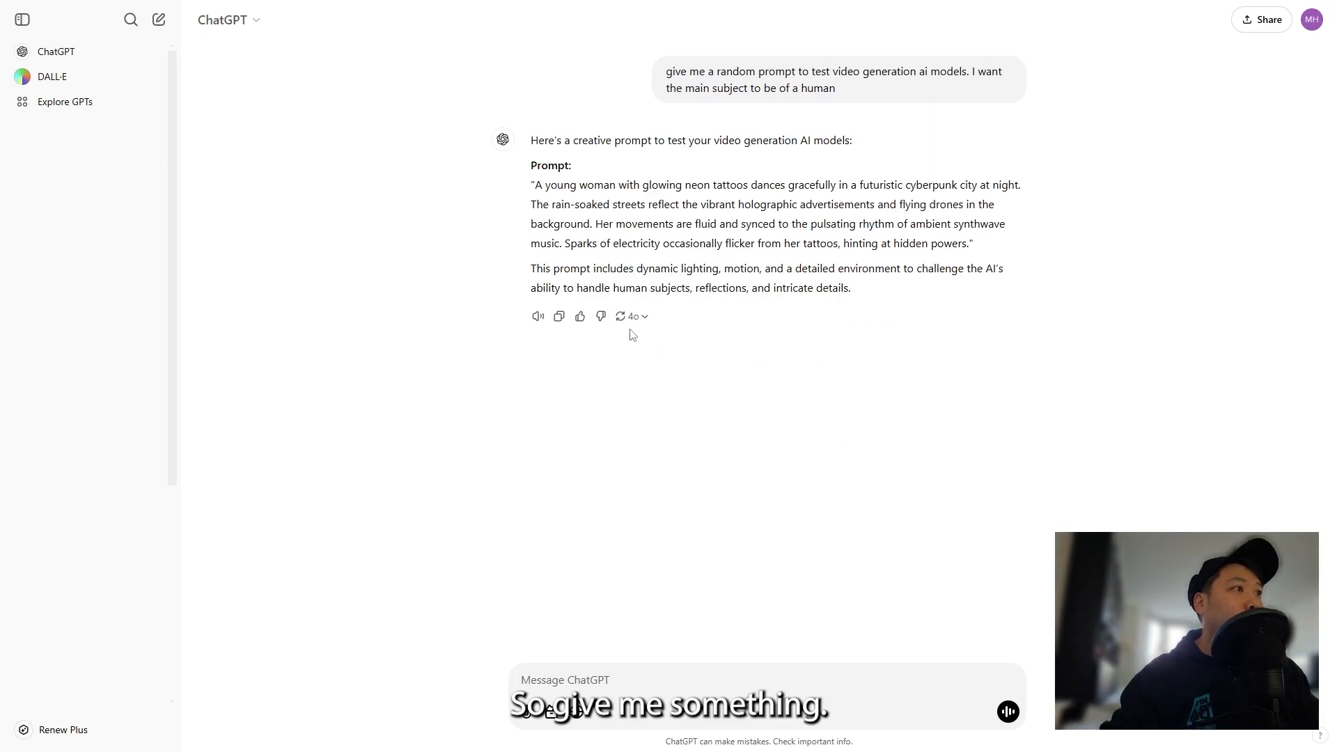
click(559, 317)
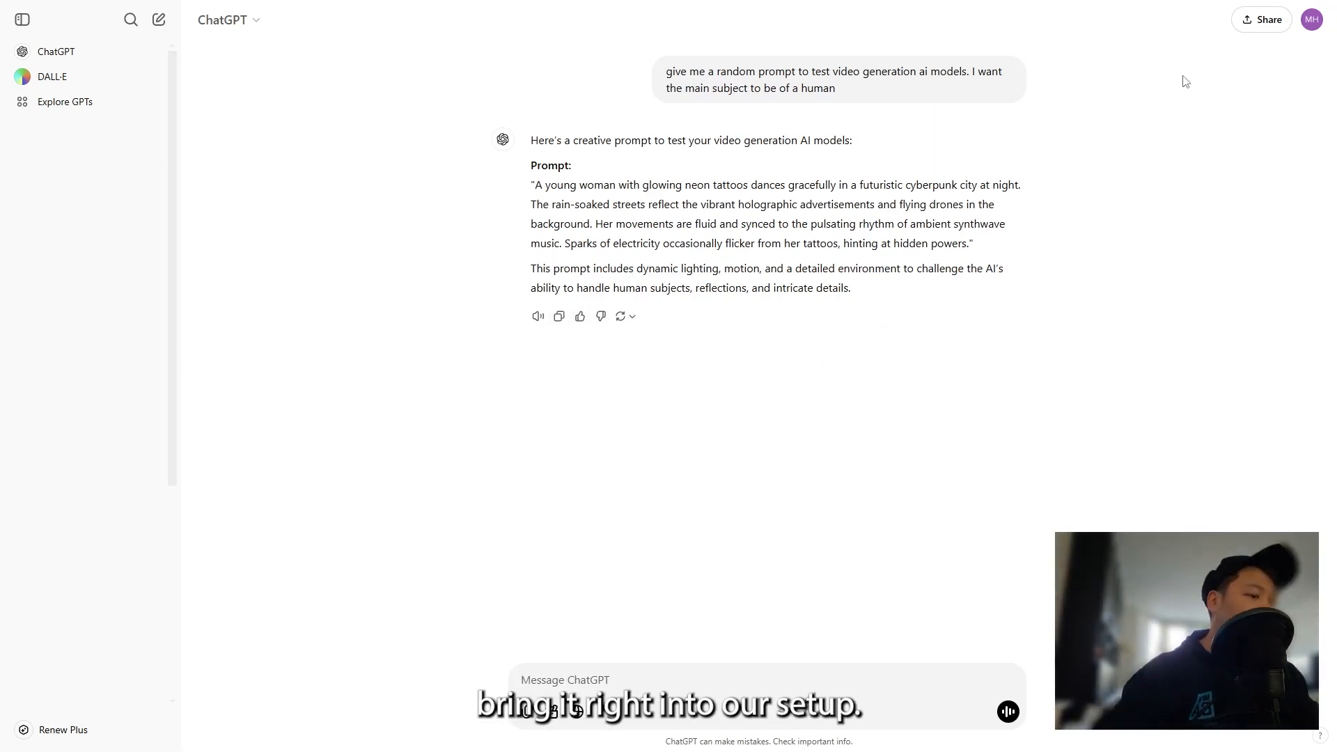
Switch to ComfyUI and replace the txt group's Text Box content with the copied prompt about a neon-tattooed woman dancing in a cyberpunk city
key(F11)
click(1251, 14)
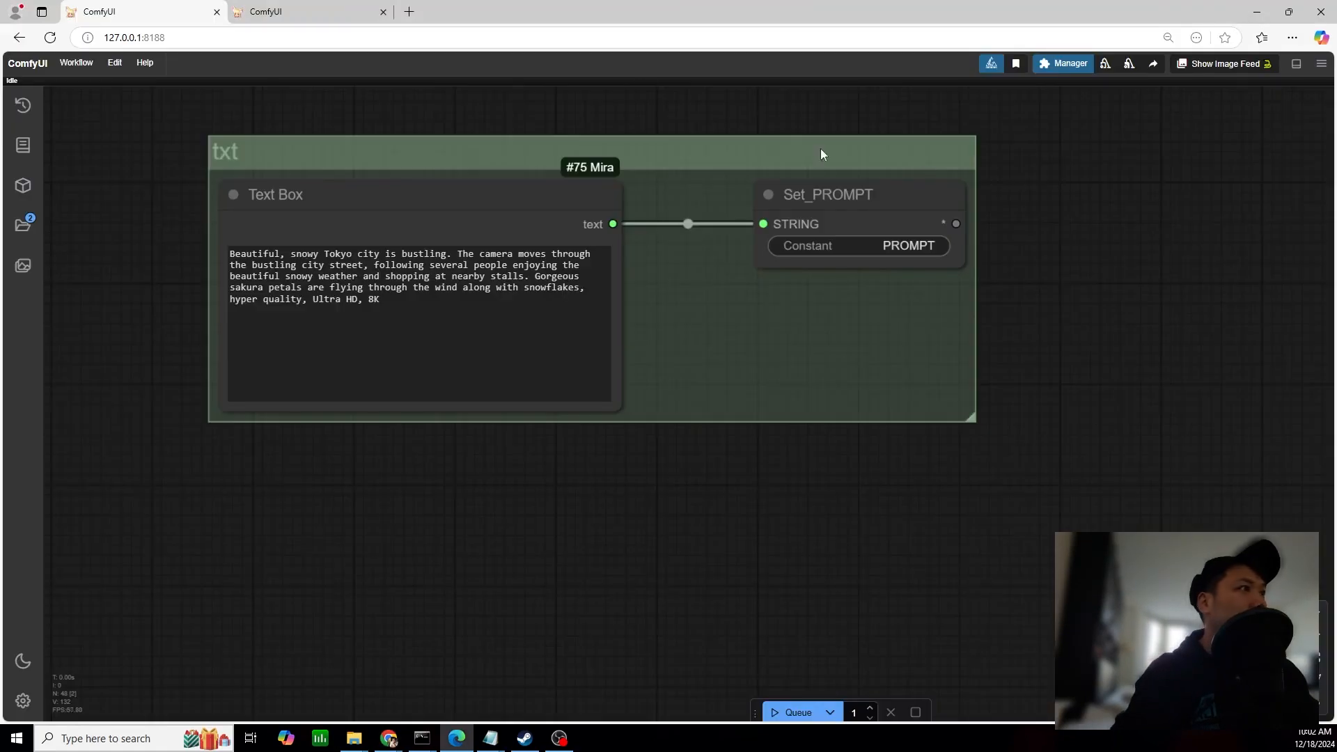
click(383, 338)
key(ctrl+a)
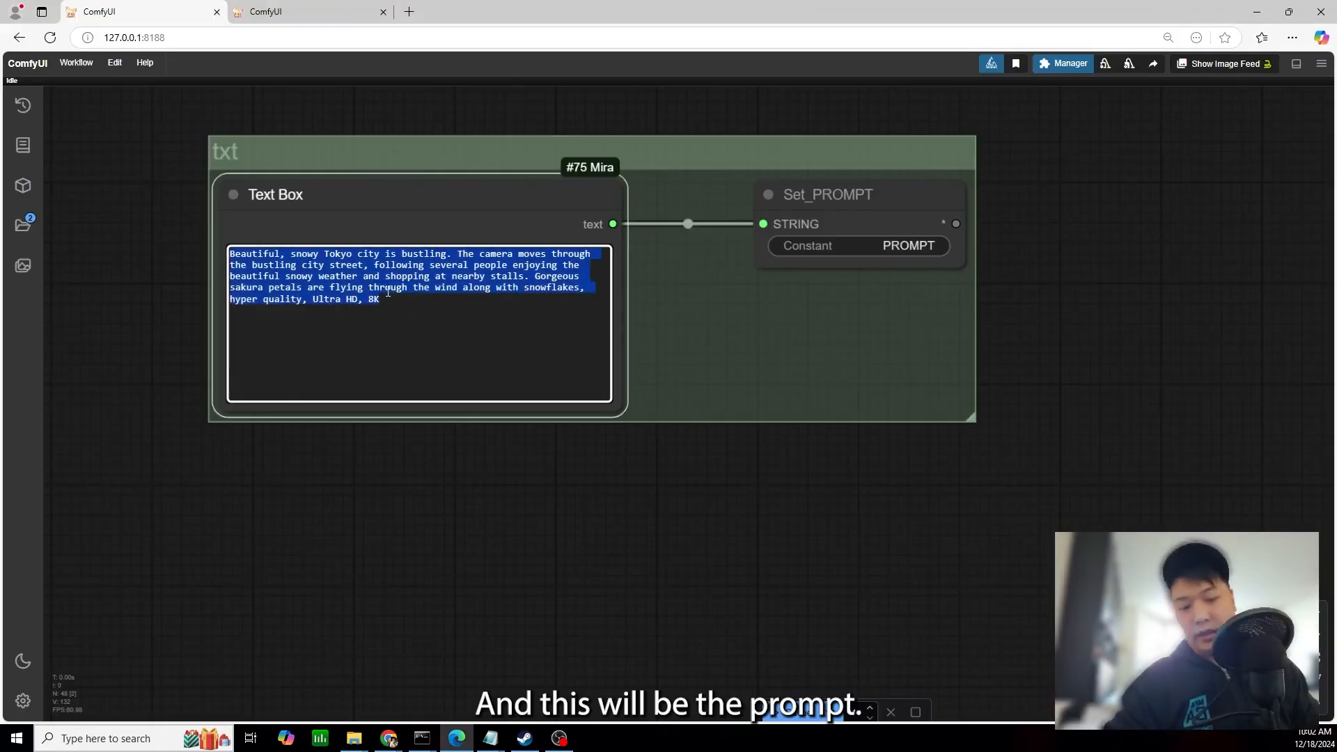
key(ctrl+v)
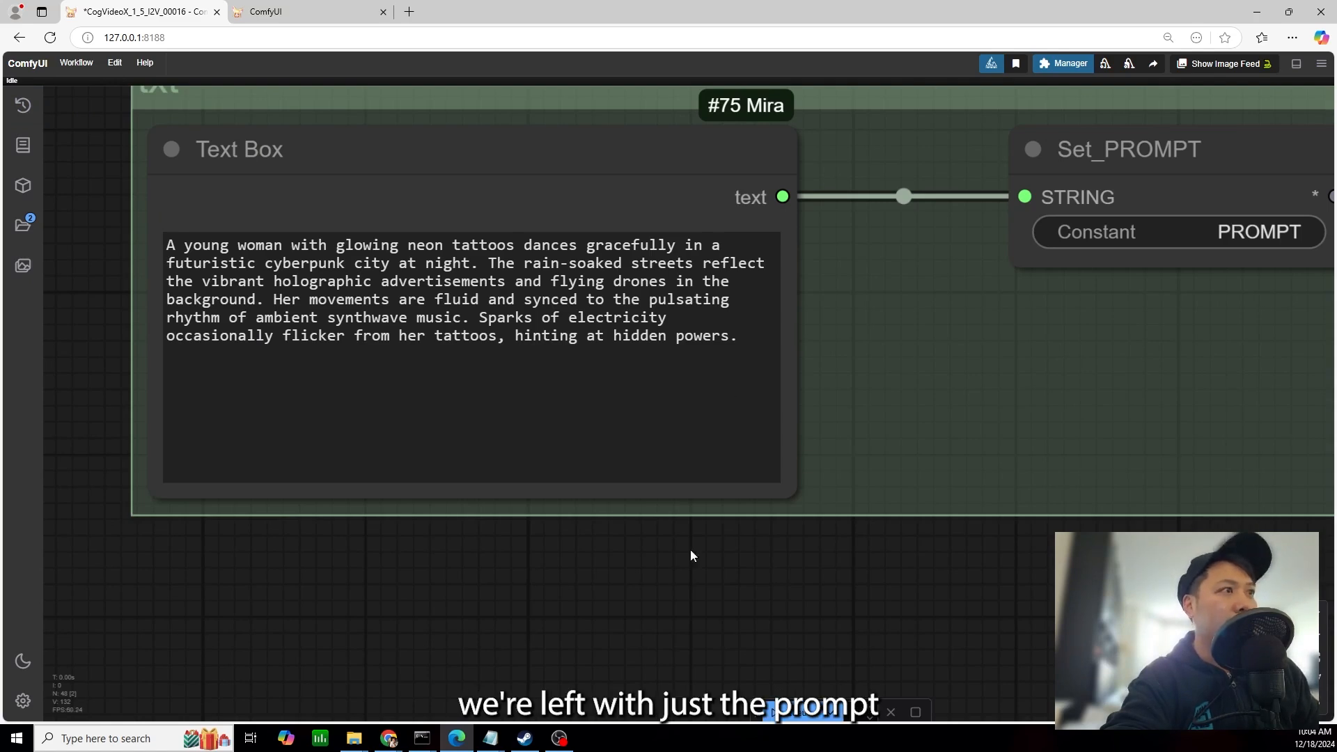
Queue one run of the workflow and read through the new prompt in the Text Box
click(792, 712)
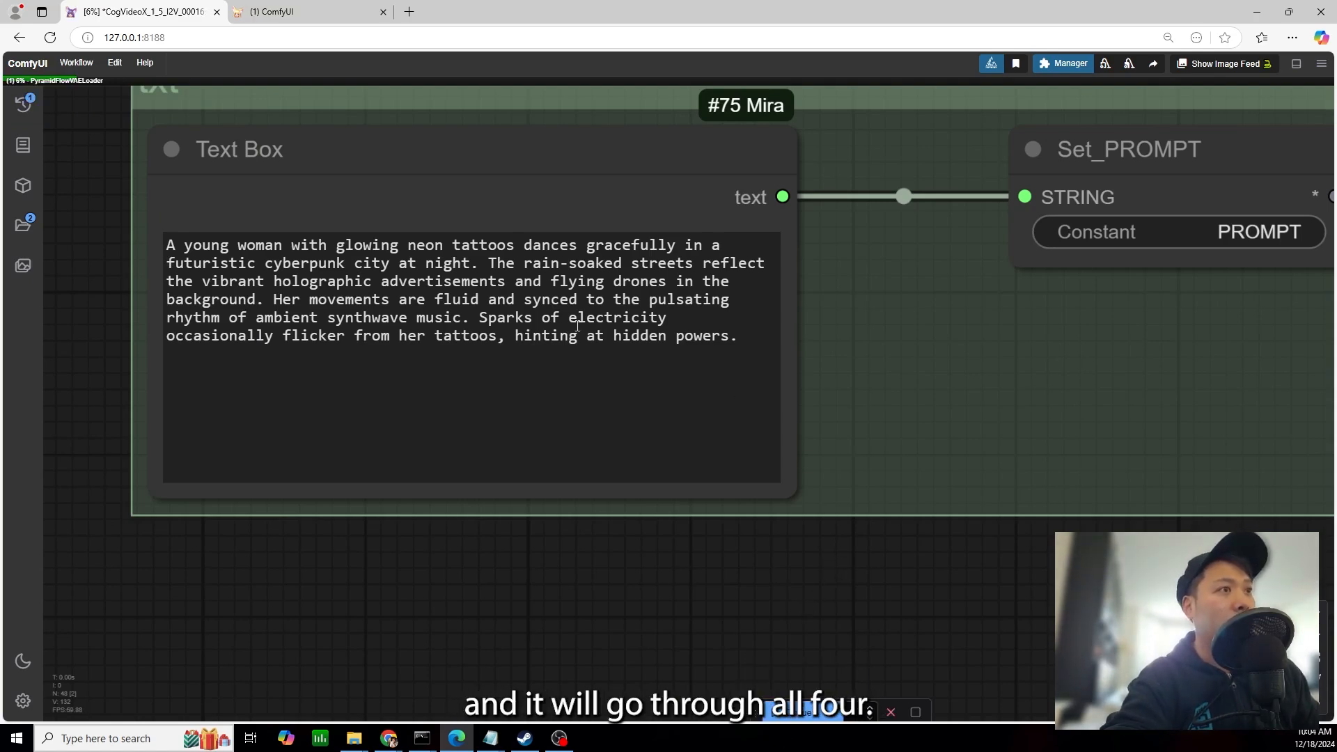
scroll(804, 349, up, 1)
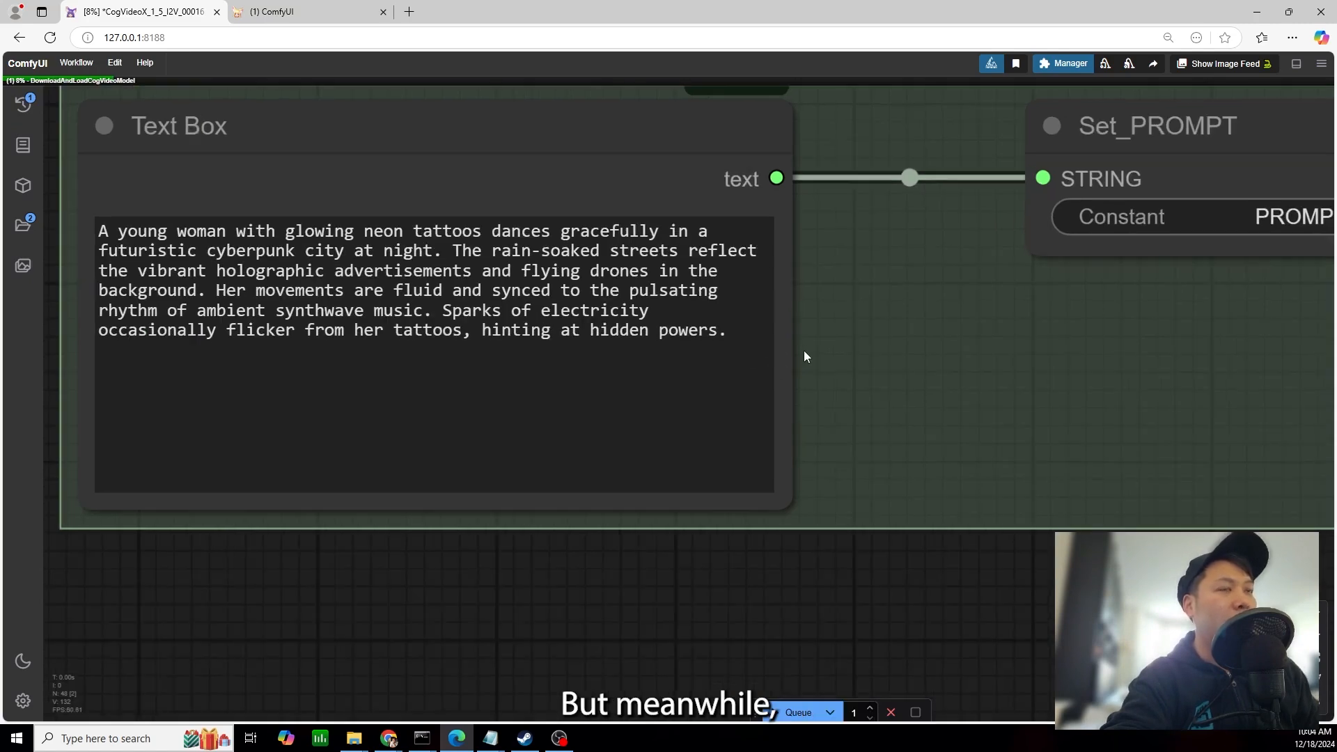
click(592, 401)
click(555, 593)
drag(565, 572, 599, 575)
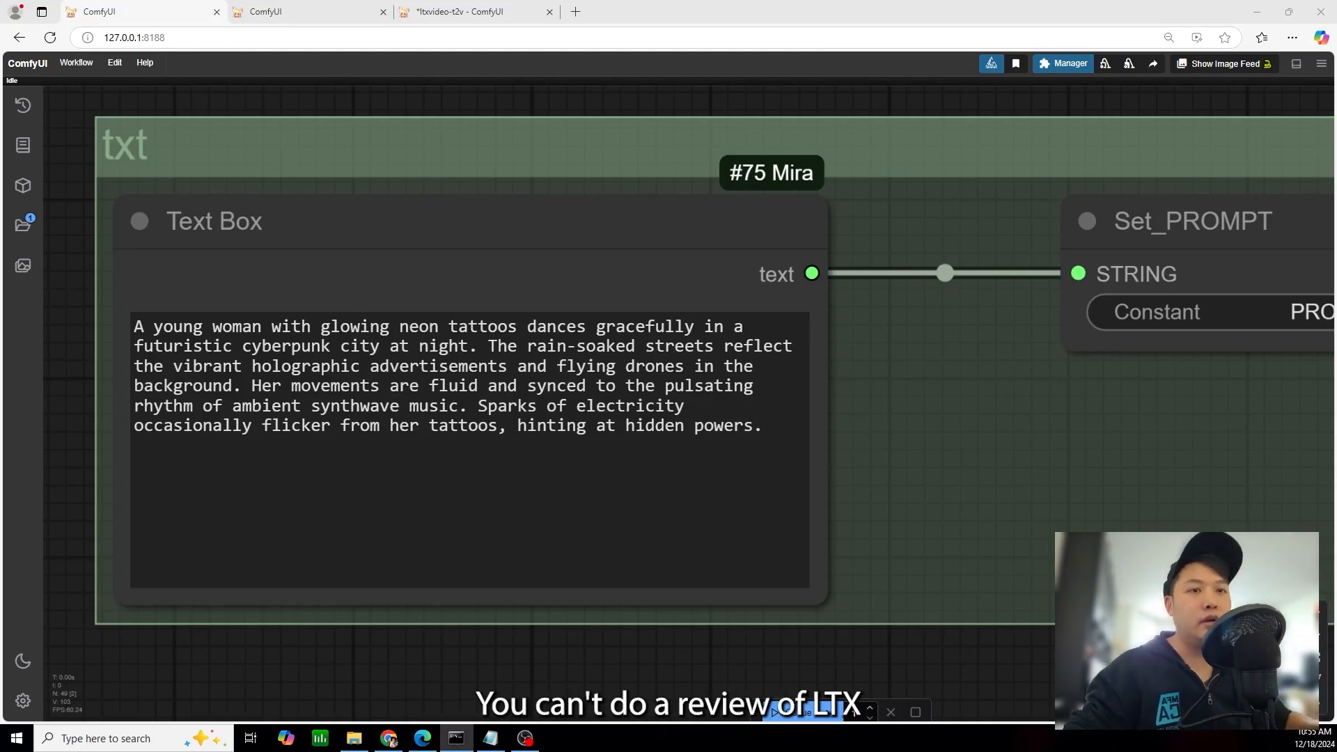
Compare the prompt execution times of the LTX, Mochi, CogVideo and Pyramid Flow runs in the comfyui console log, and minimize it
drag(0, 137, 699, 122)
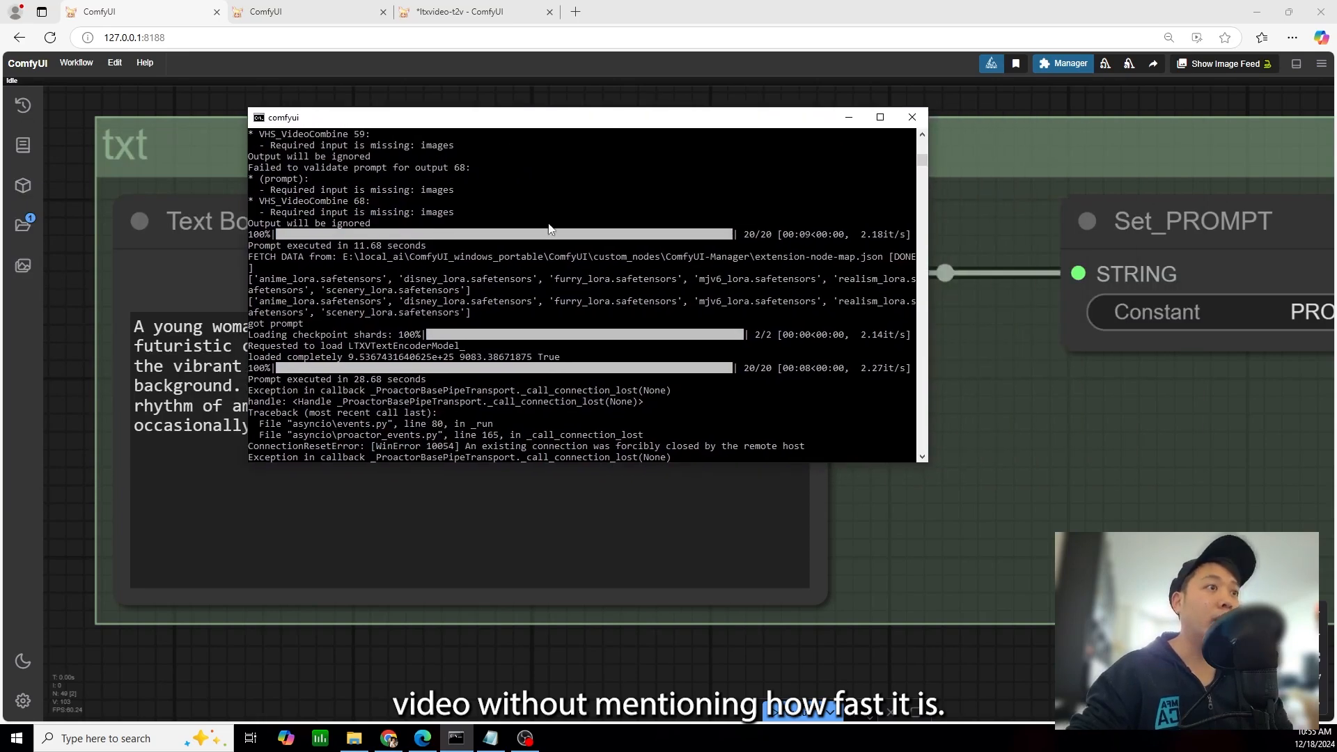
scroll(563, 388, down, 8)
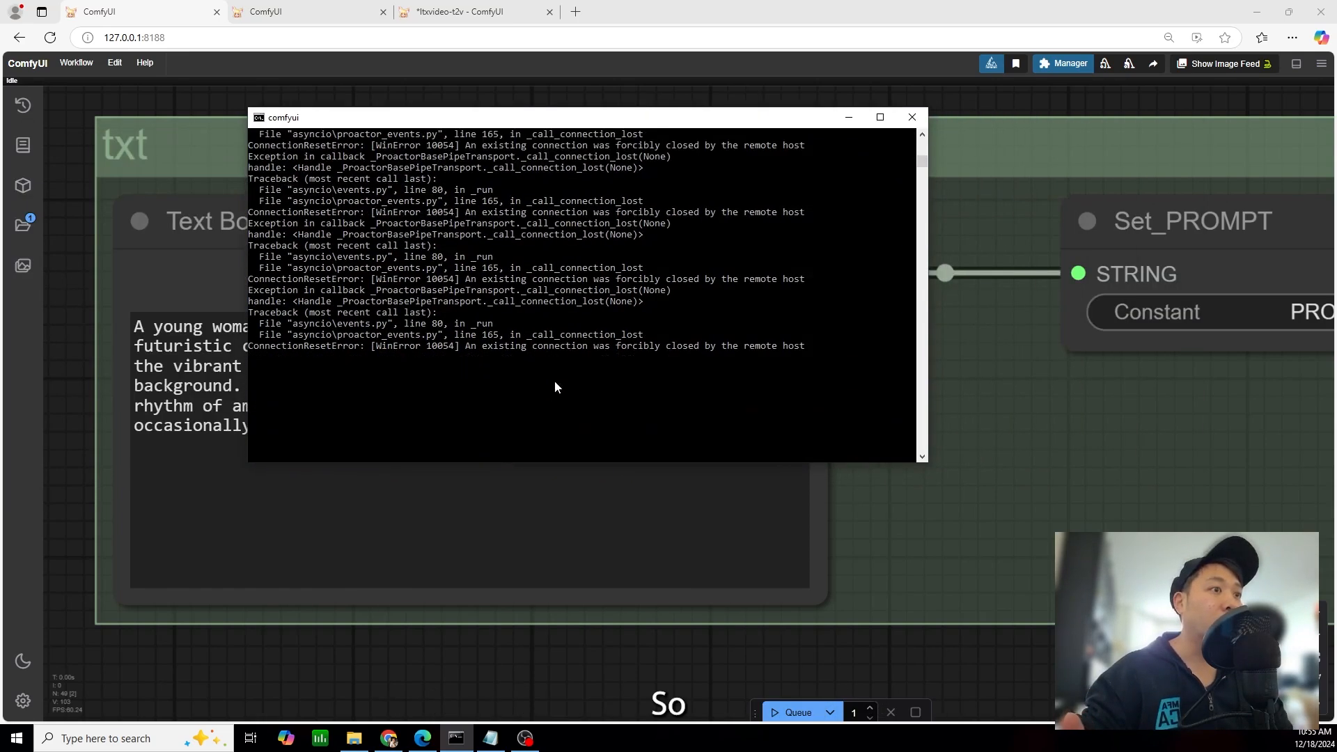
scroll(562, 387, up, 8)
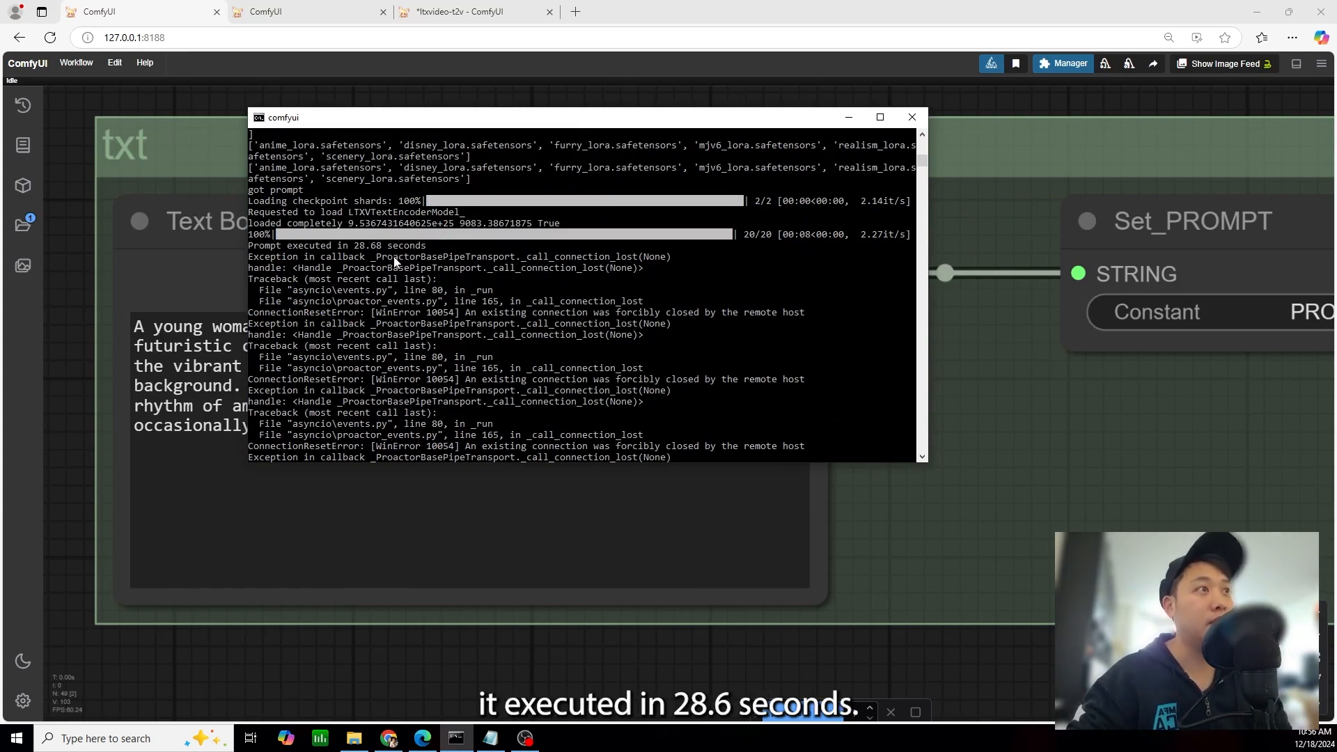
scroll(382, 303, up, 1)
scroll(383, 303, up, 10)
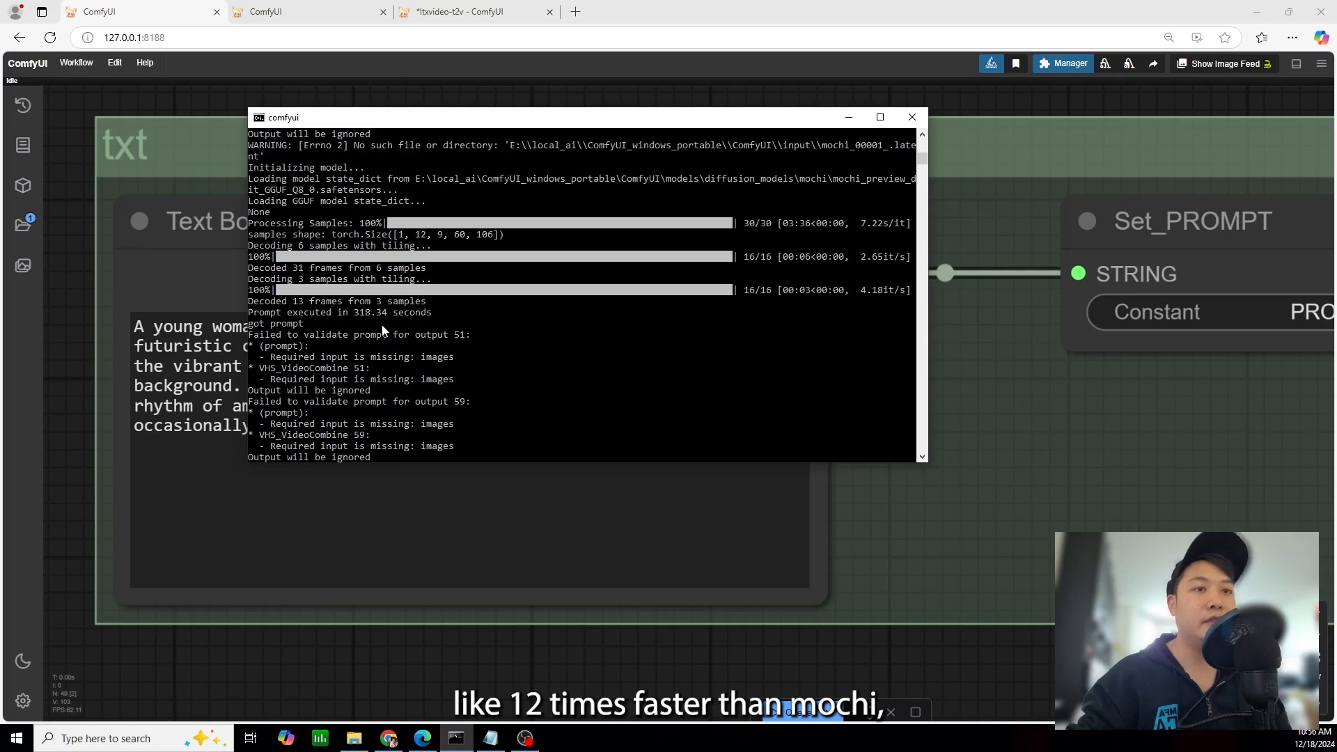
scroll(388, 333, up, 1)
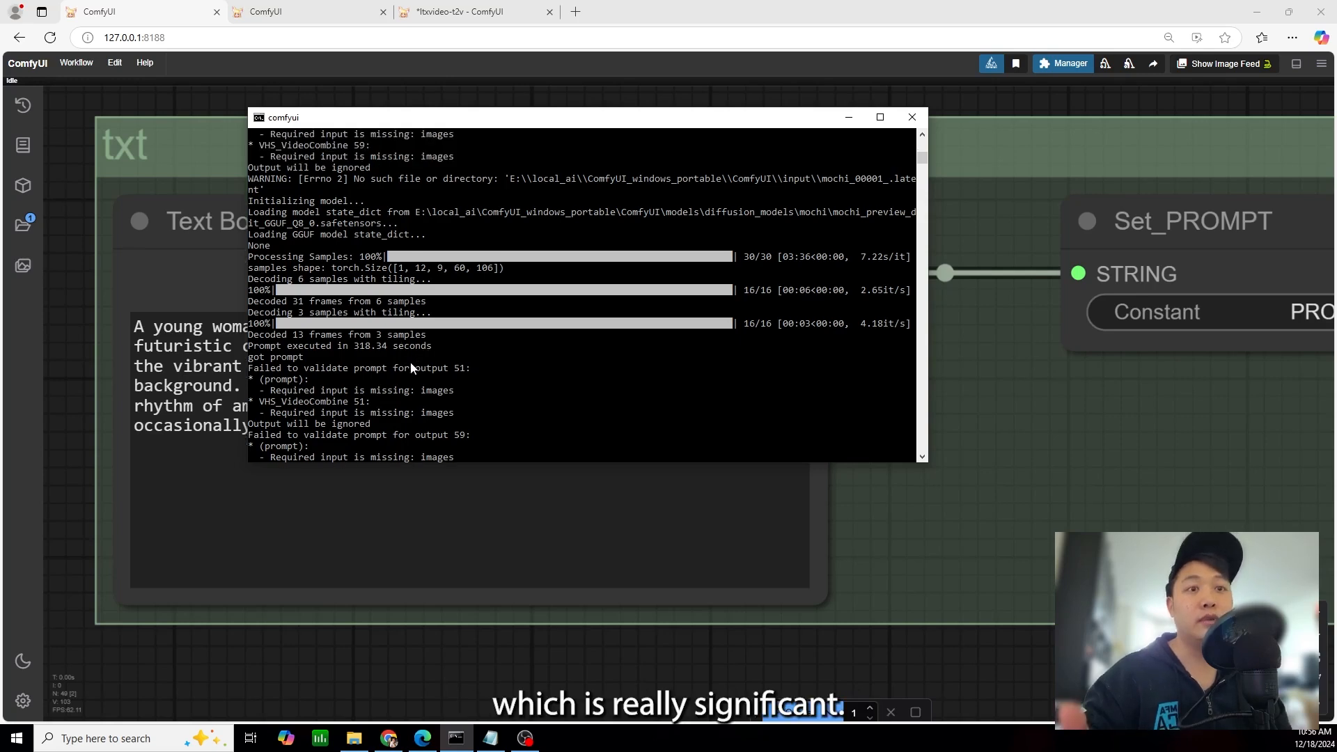
scroll(397, 363, up, 1)
scroll(397, 363, down, 10)
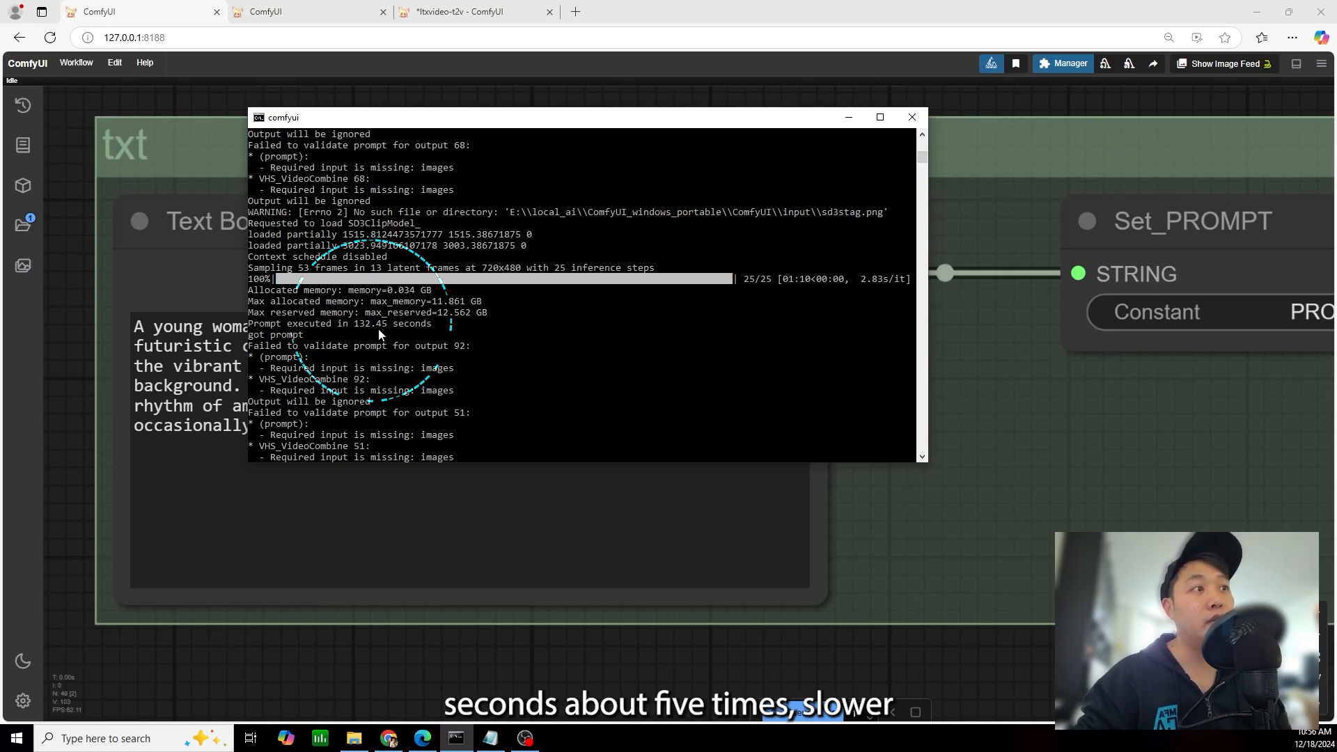
scroll(390, 335, up, 2)
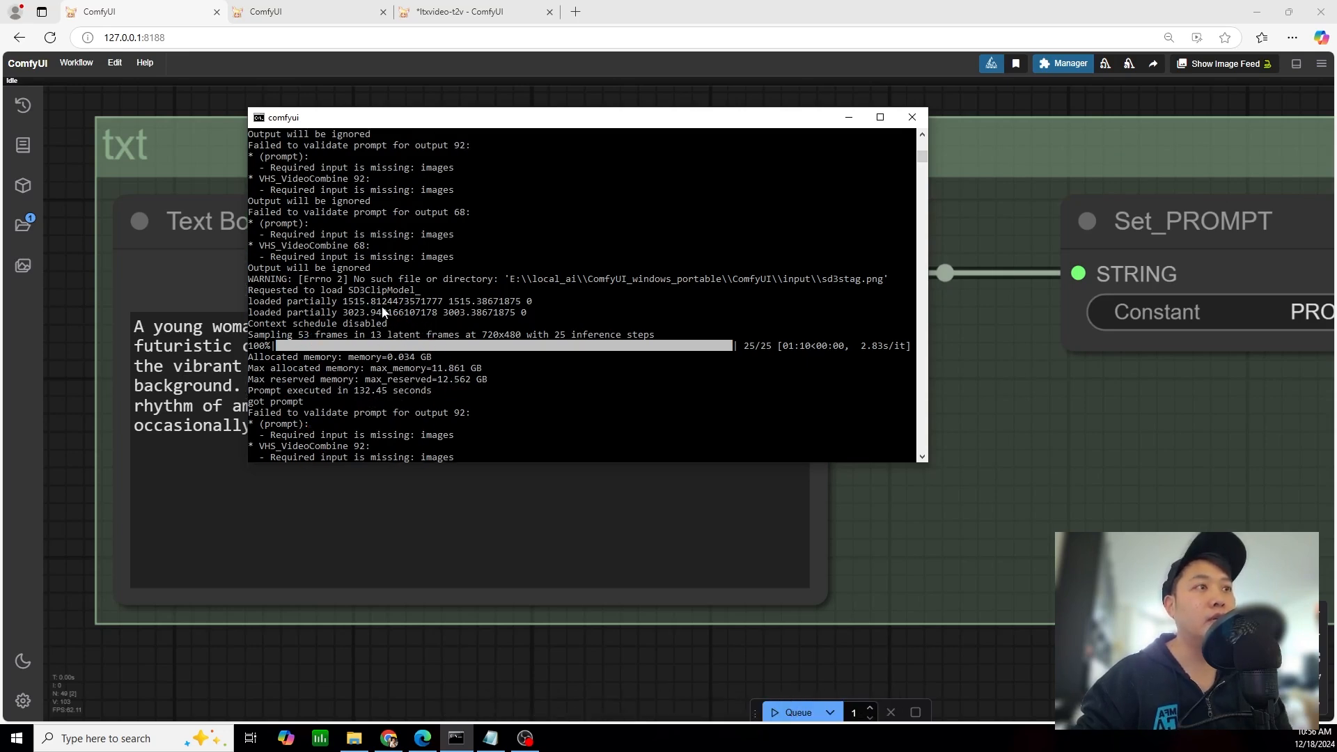
scroll(394, 313, up, 3)
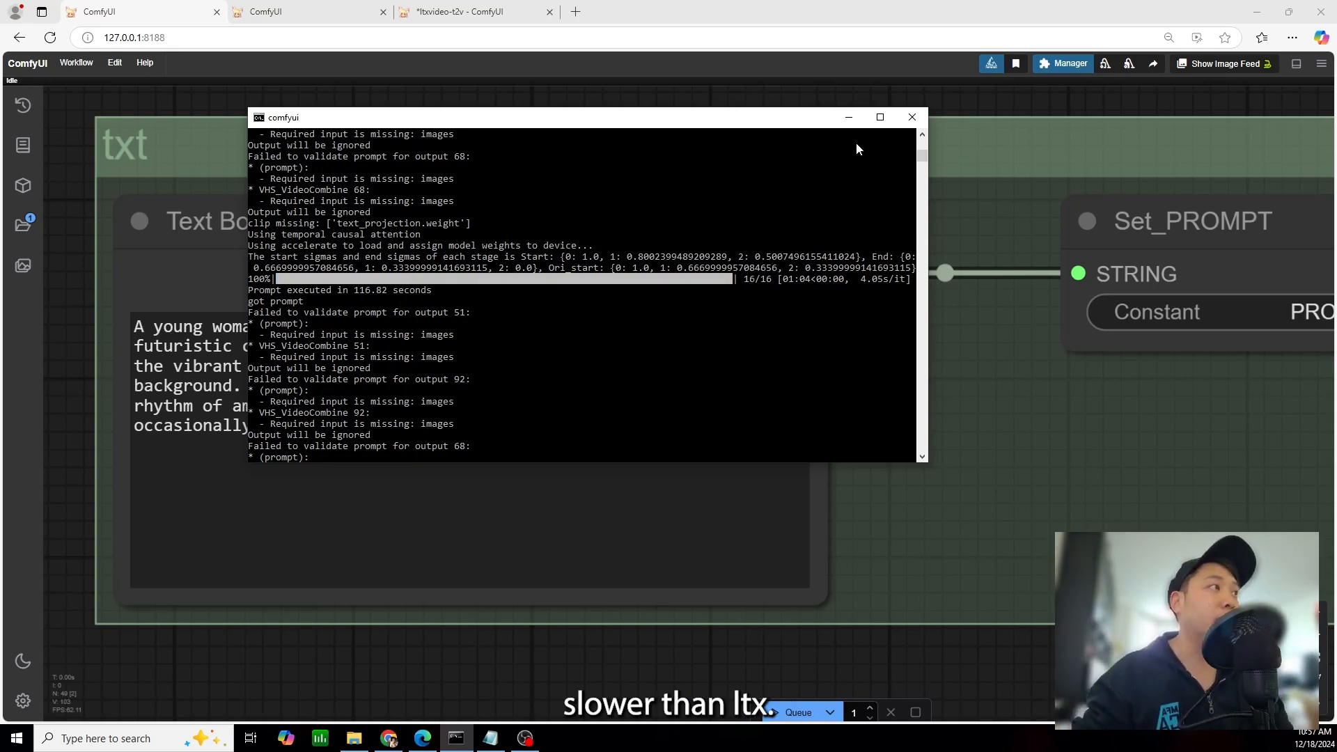
click(854, 120)
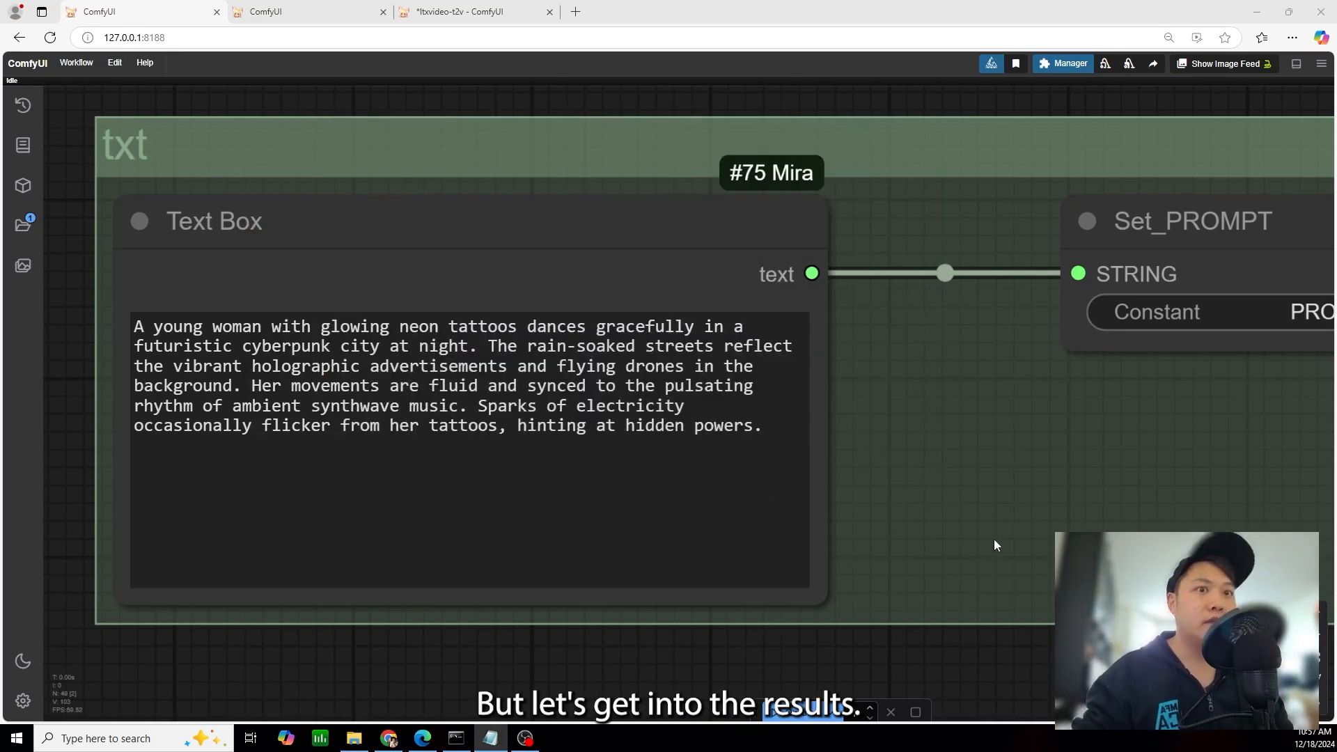
Look over the four generated videos in the Video Combine nodes and examine the LTXVideo result closely
drag(1013, 568, 260, 310)
scroll(800, 433, down, 3)
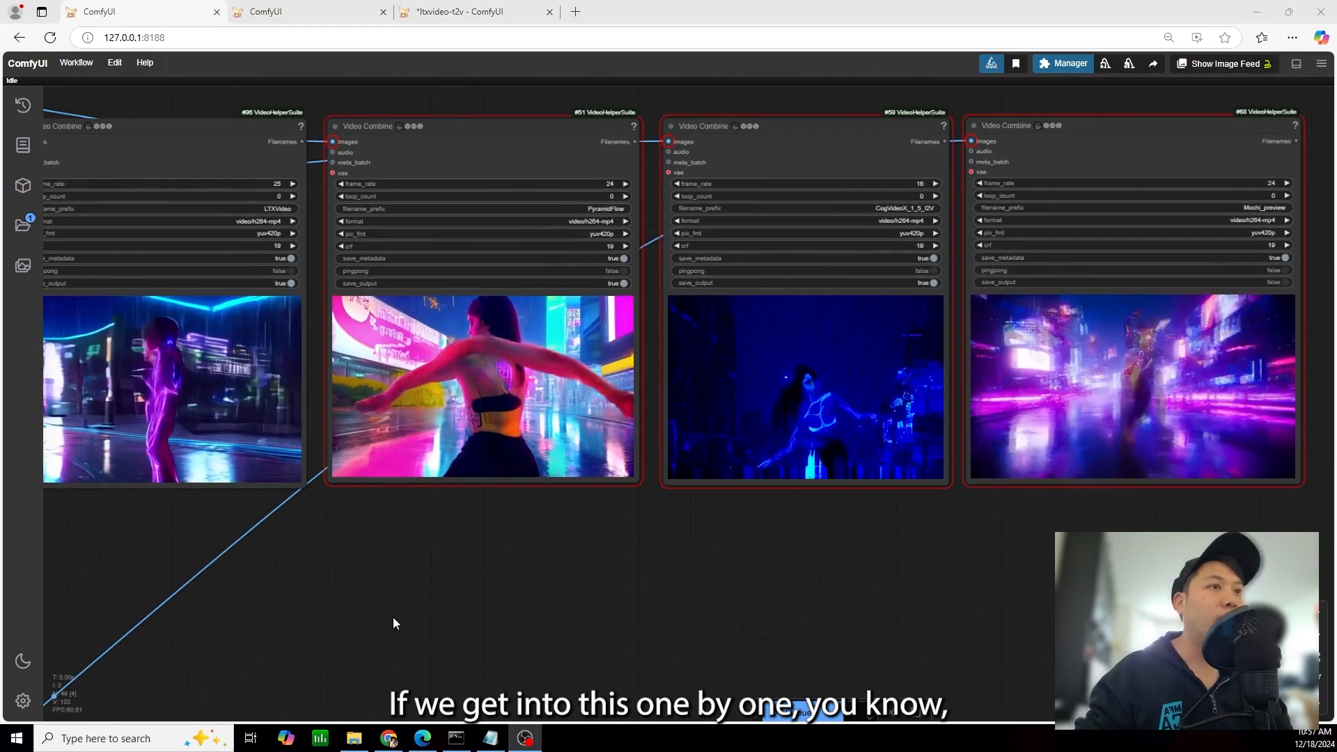
drag(393, 617, 417, 597)
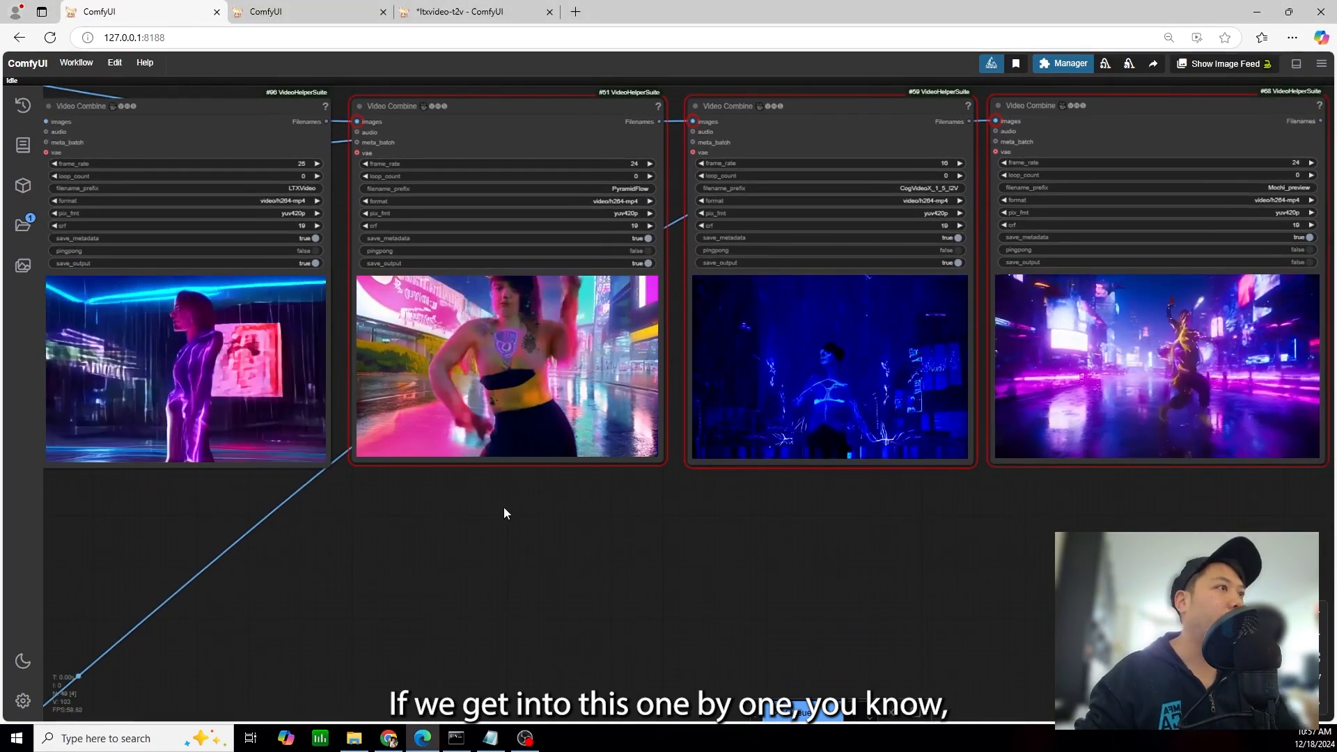
scroll(470, 436, up, 6)
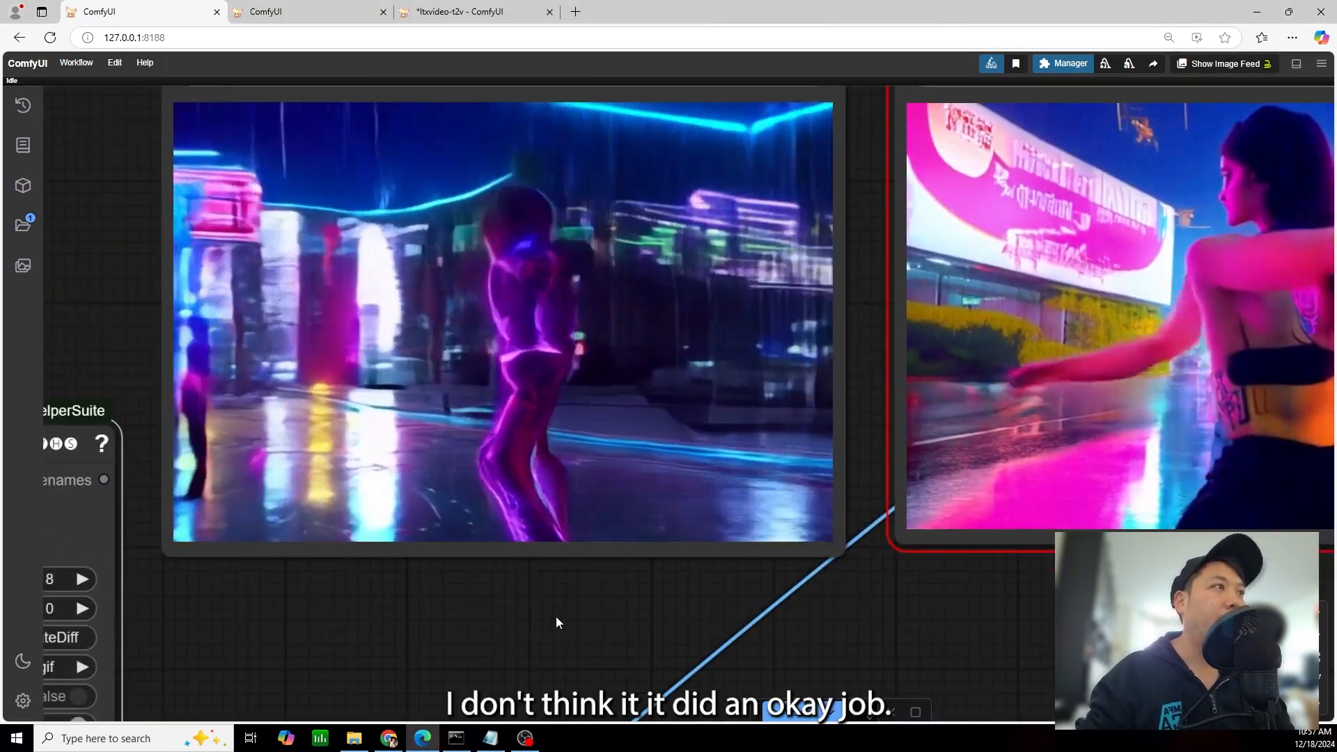
drag(556, 617, 683, 613)
scroll(542, 611, down, 2)
drag(203, 488, 41, 546)
drag(603, 612, 434, 641)
scroll(522, 616, up, 2)
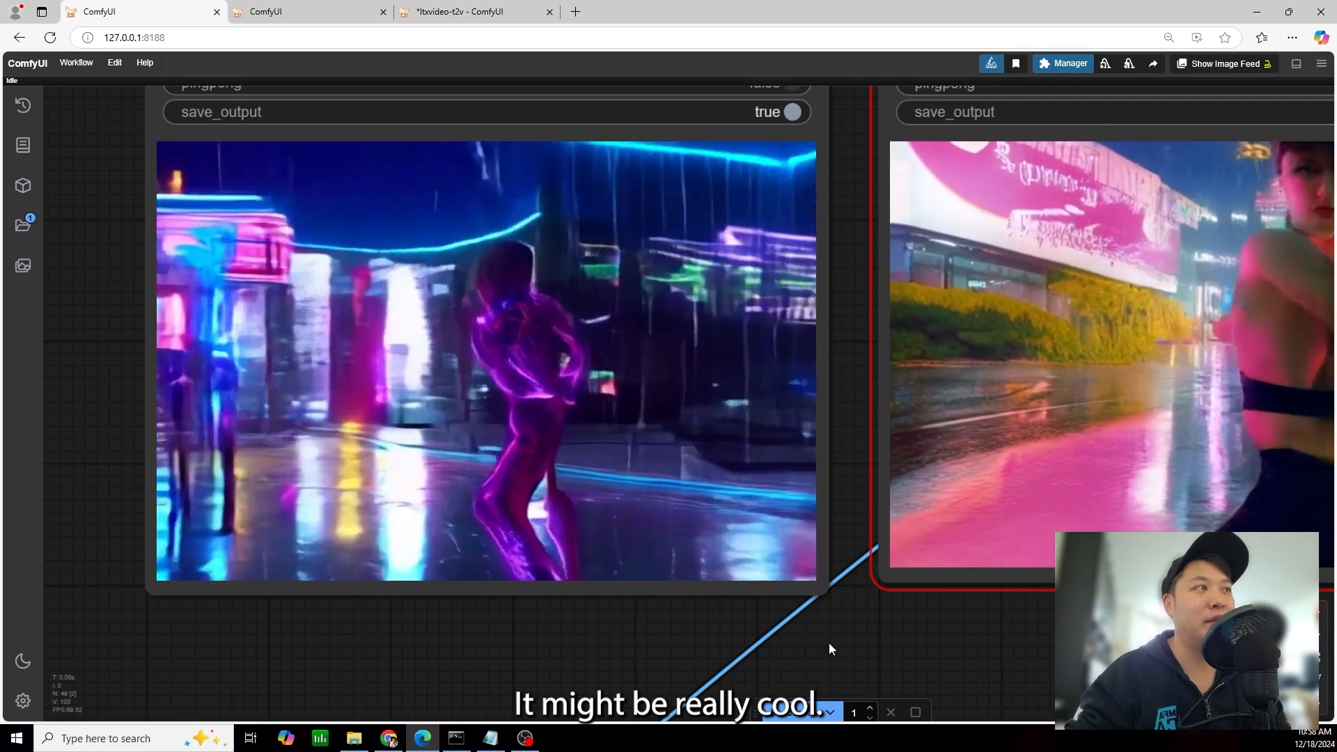
Examine the PyramidFlow and CogVideoX results closely in their Video Combine nodes
scroll(994, 660, down, 2)
drag(904, 659, 448, 664)
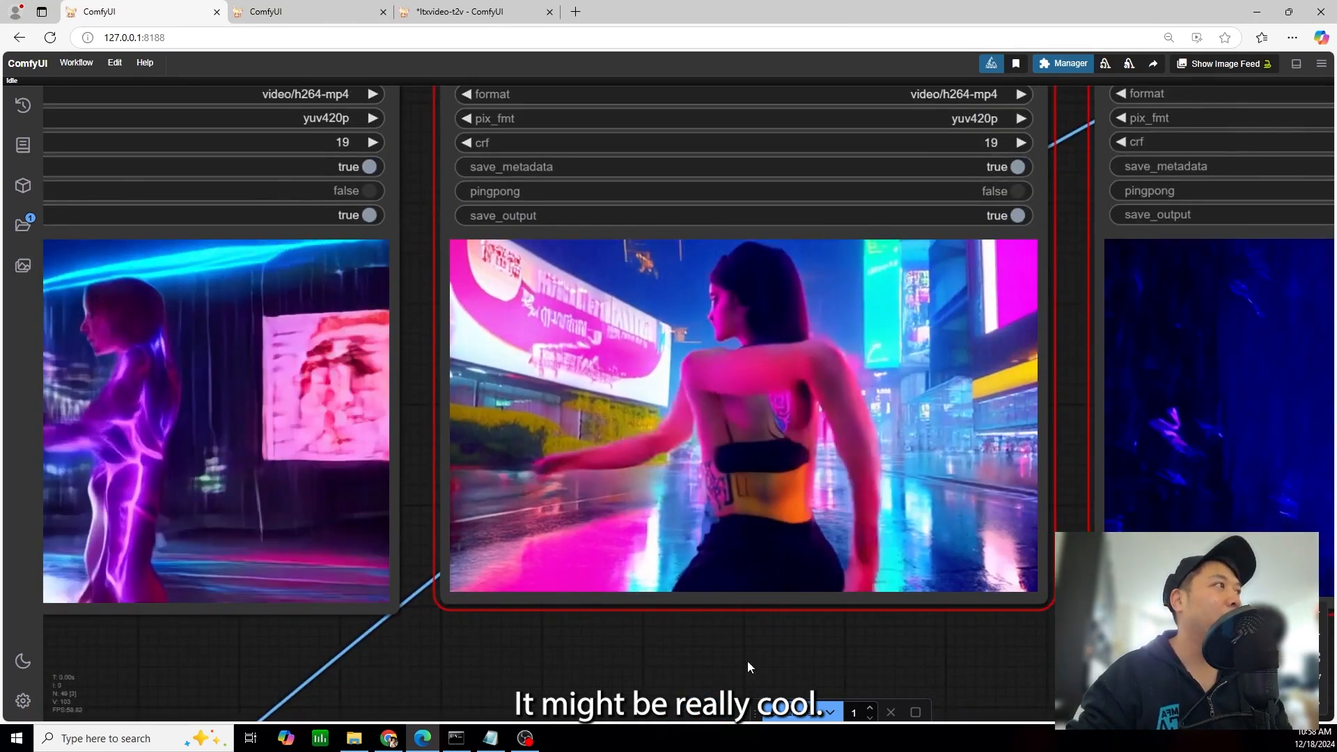
drag(767, 664, 645, 719)
scroll(646, 717, down, 1)
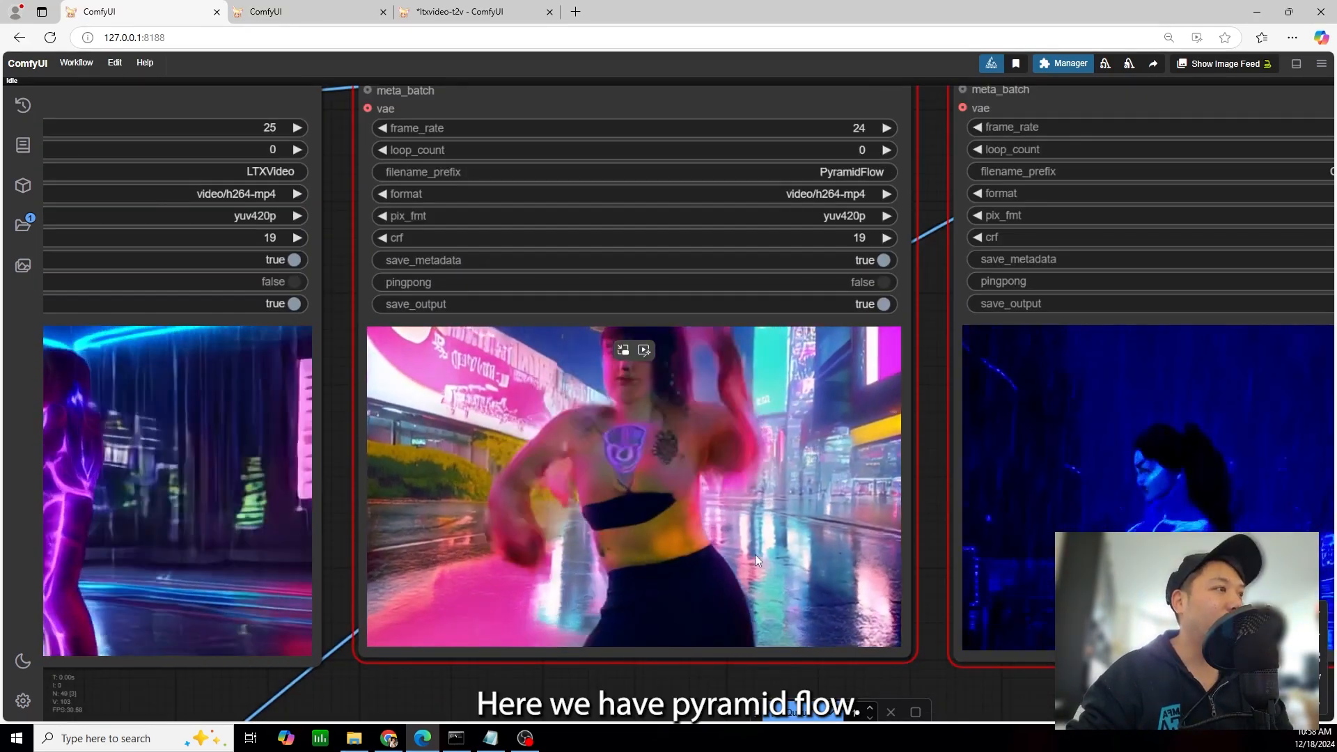
scroll(839, 446, up, 1)
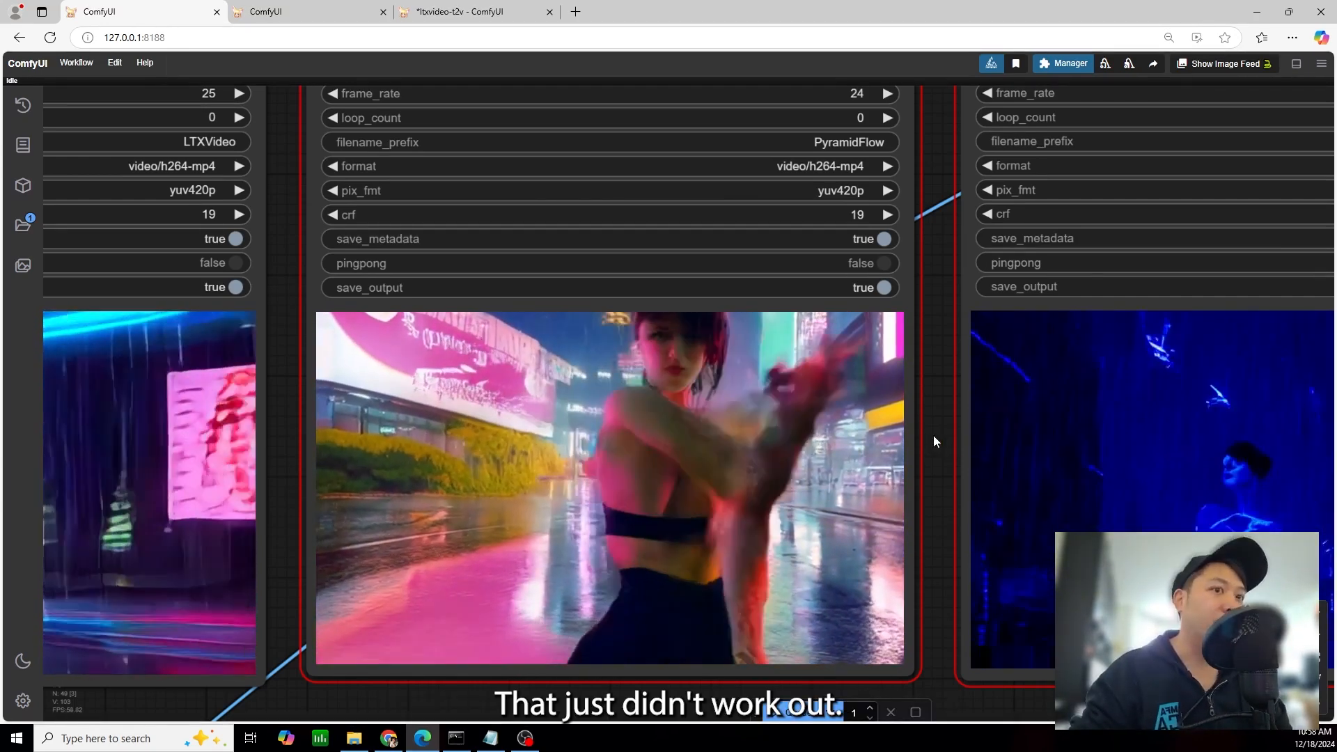
drag(933, 436, 206, 399)
scroll(643, 483, up, 2)
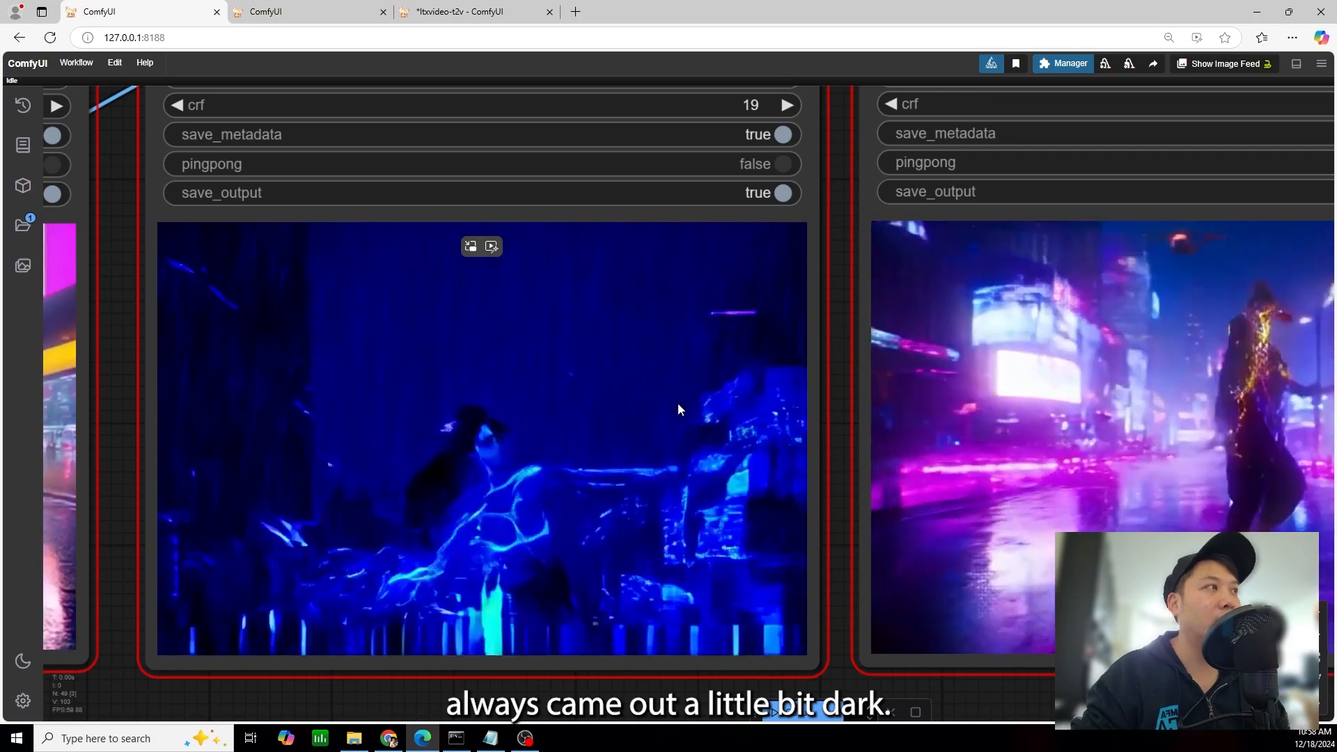
Examine the CogVideoX and Mochi dancer videos closely in their Video Combine nodes
drag(836, 341, 846, 337)
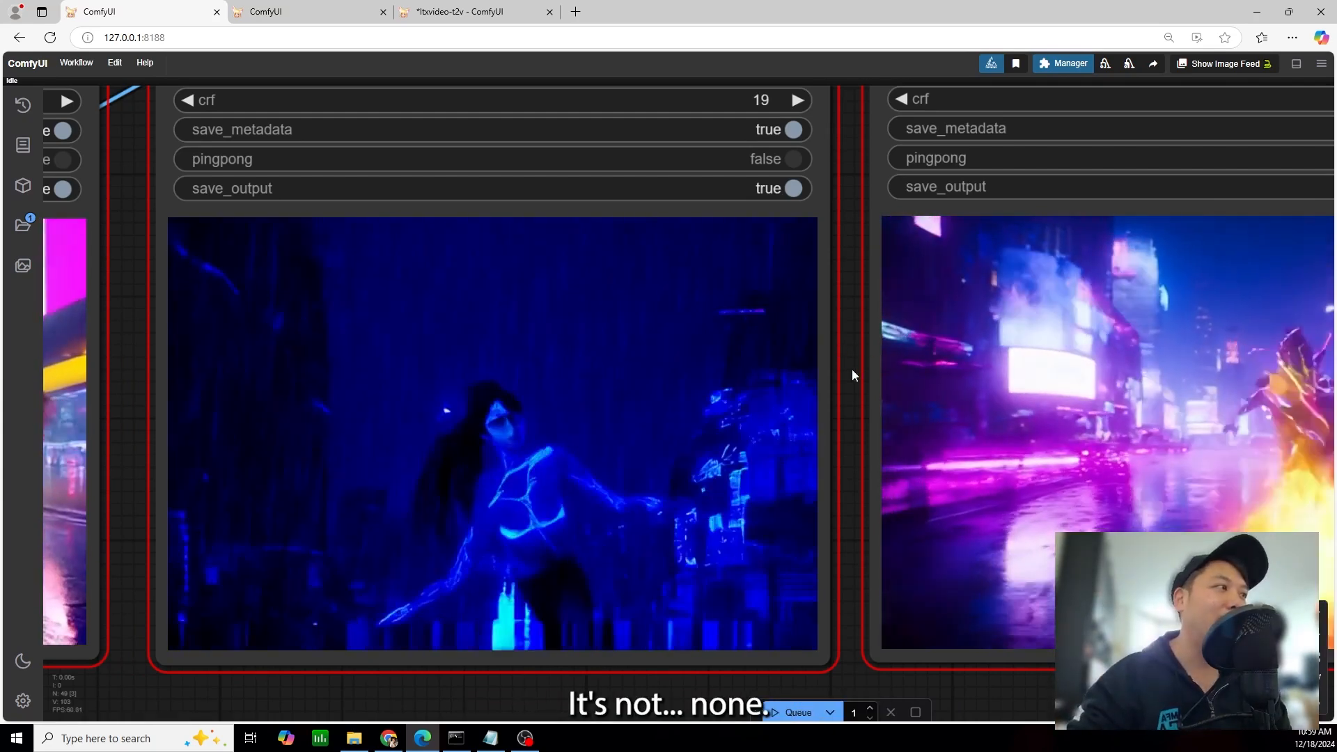
drag(859, 370, 878, 359)
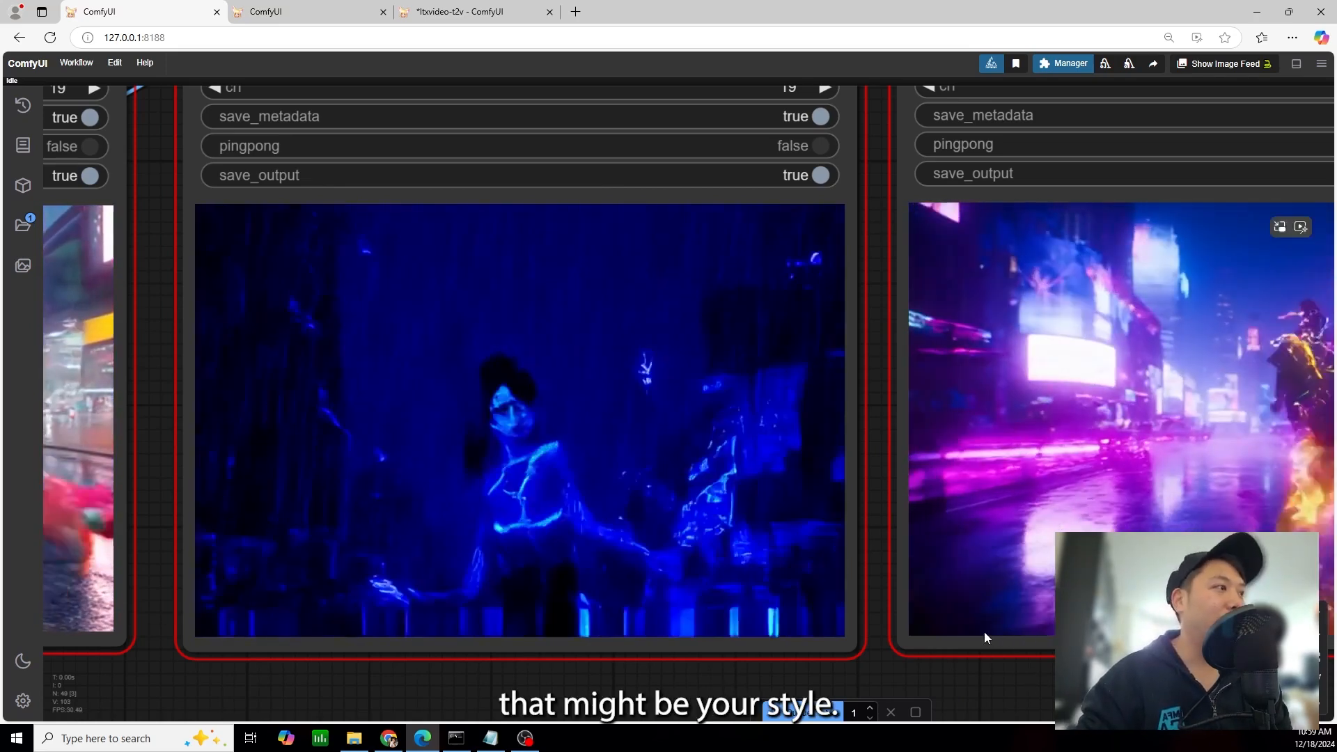
drag(990, 670, 392, 641)
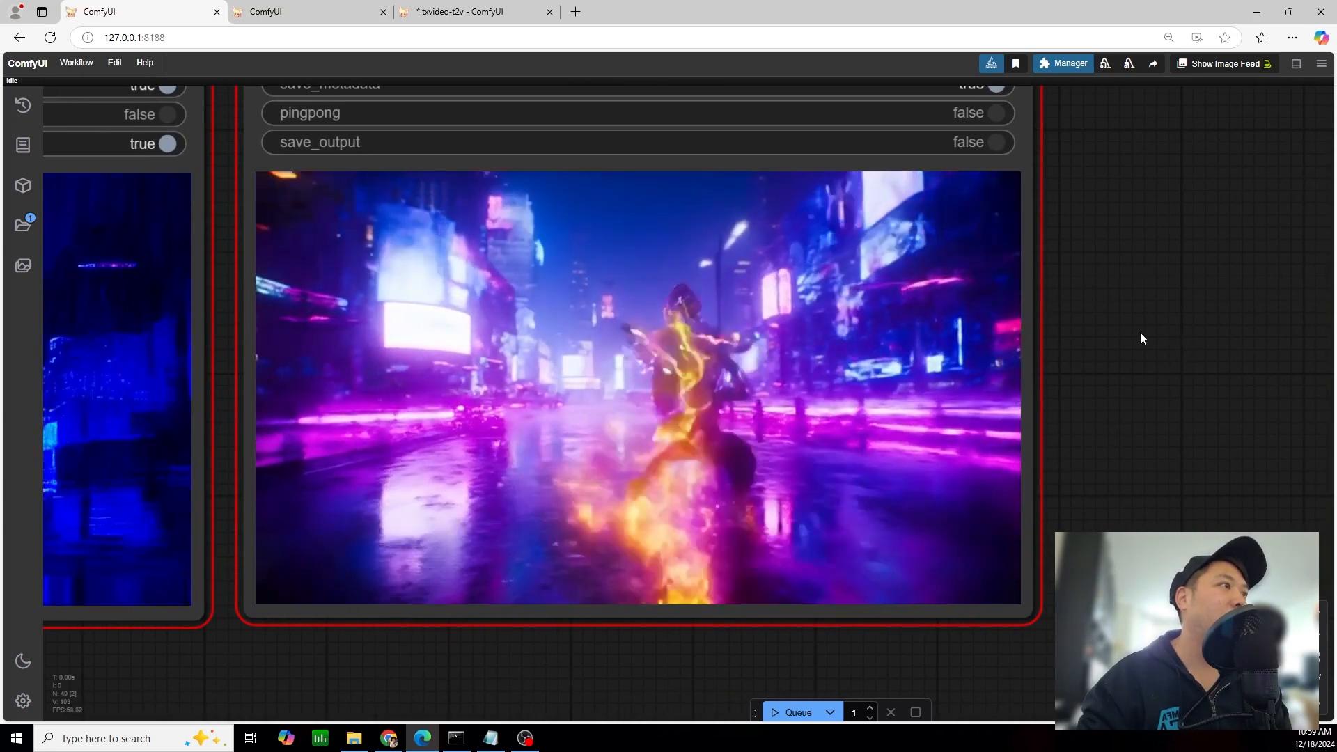
drag(1147, 338, 1056, 340)
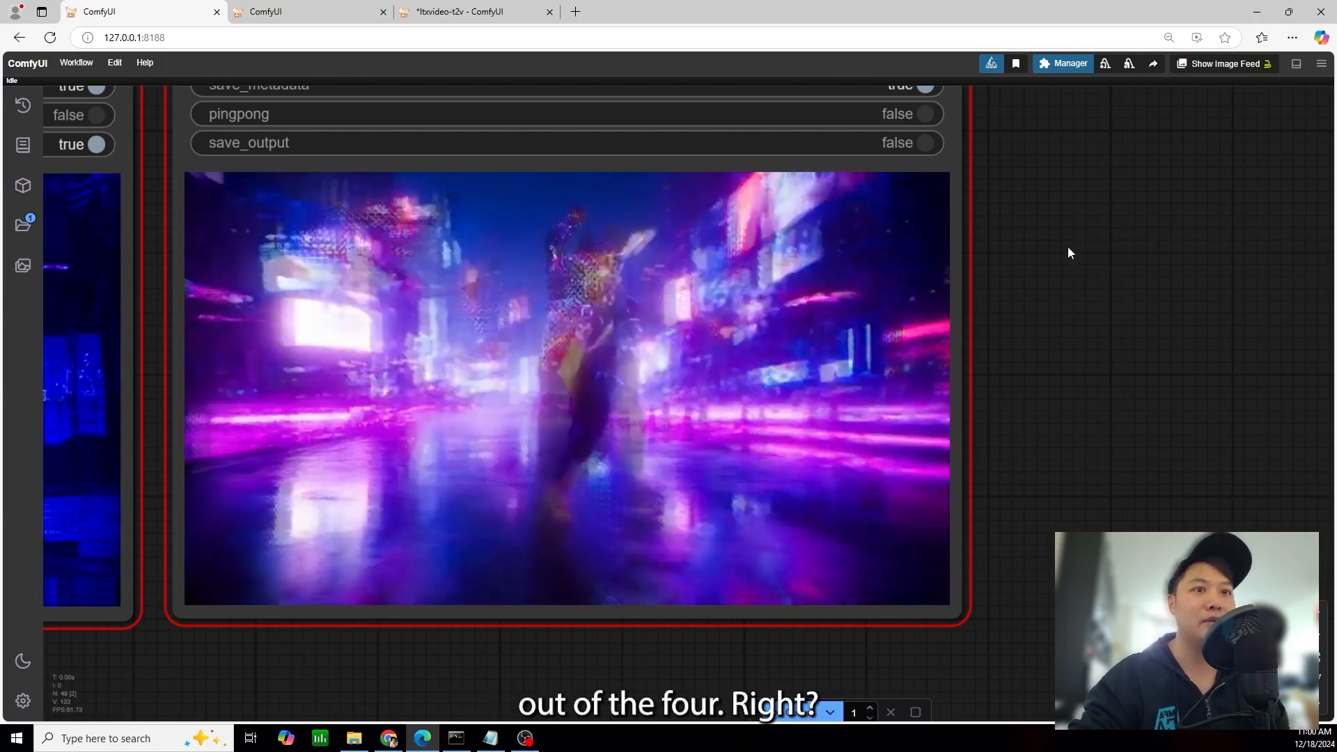
scroll(906, 422, down, 10)
drag(279, 596, 658, 507)
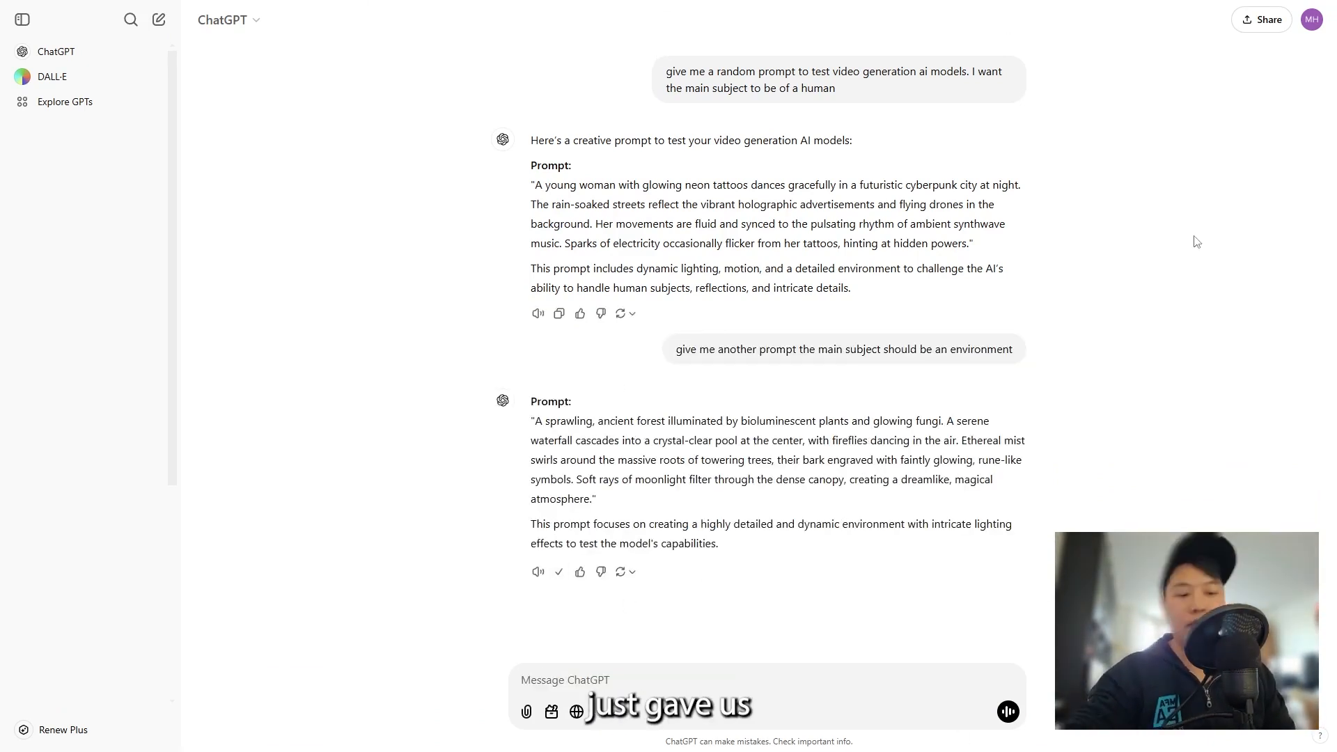
Switch from ChatGPT to ComfyUI and replace the Text Box prompt with the copied ancient-forest prompt, keeping only its description
key(F11)
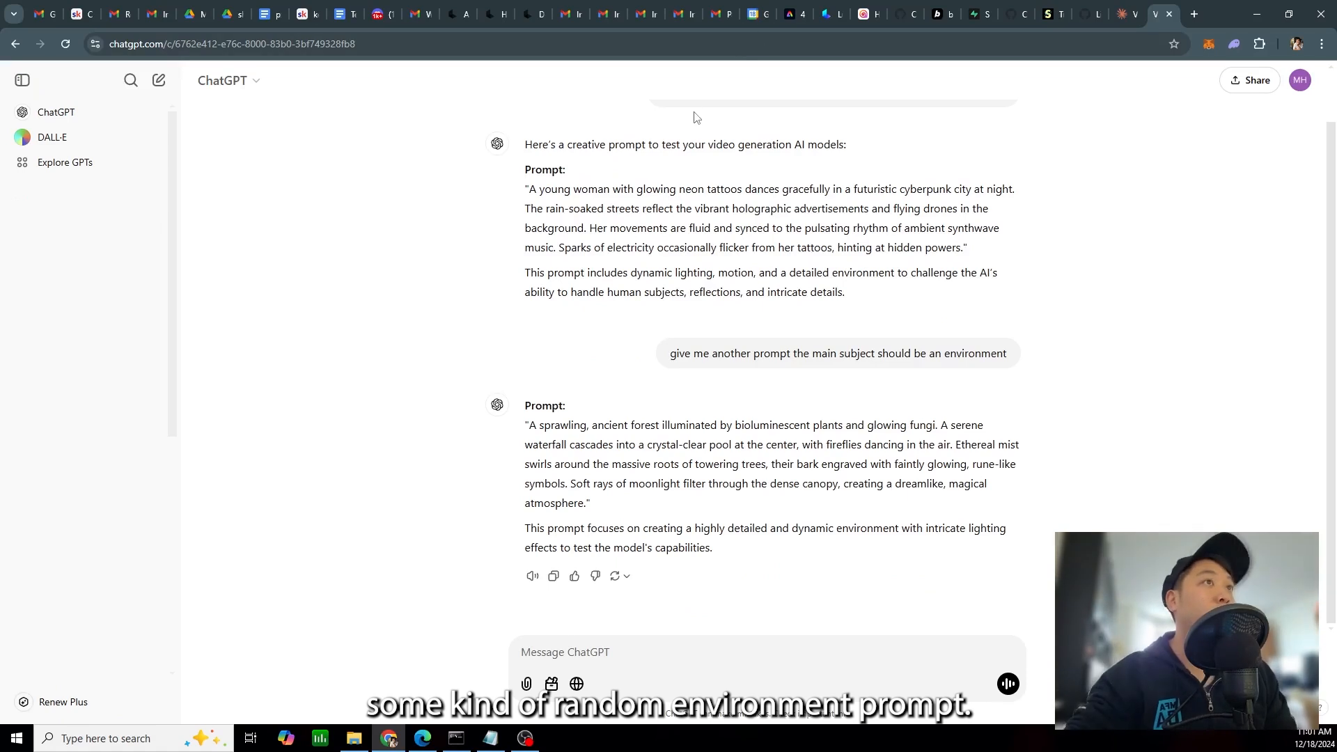
click(423, 739)
scroll(460, 525, down, 2)
drag(551, 174, 934, 244)
scroll(934, 244, down, 3)
drag(621, 167, 918, 450)
scroll(461, 283, up, 11)
drag(463, 182, 433, 545)
scroll(433, 545, up, 10)
click(401, 348)
key(ctrl+a)
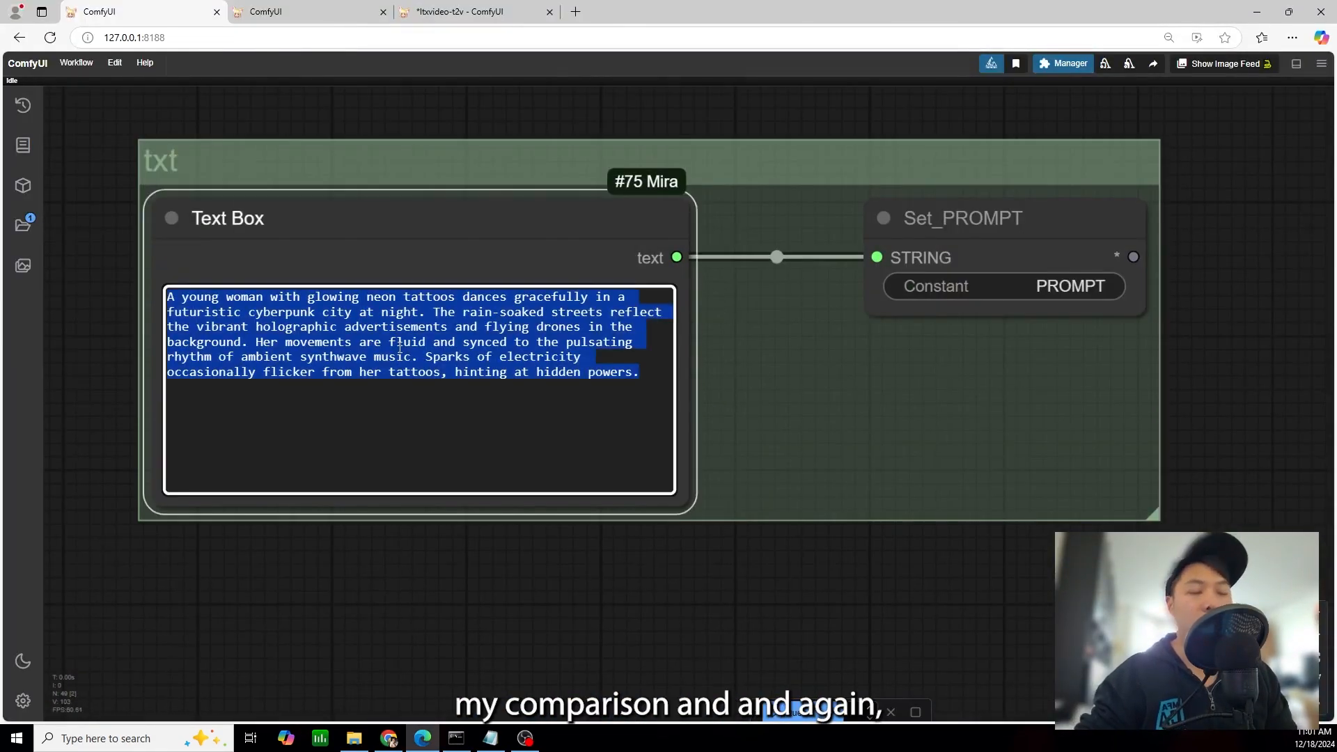
text(**Prompt:** "A sprawling, ancient forest illuminated by bioluminescent plants and glowing fungi. A serene waterfall cascades into a crystal-clear pool at the center, with fireflies dancing in the air. Ethereal mist swirls around the massive roots of towering trees, their bark engraved with faintly glowing, rune-like symbols. Soft rays of moonlight filter through the dense canopy, creating a dreamlike, magical atmosphere."  This prompt focuses on creating a highly detailed and dynamic environment with intricate lighting effects to test the model's capabilities.)
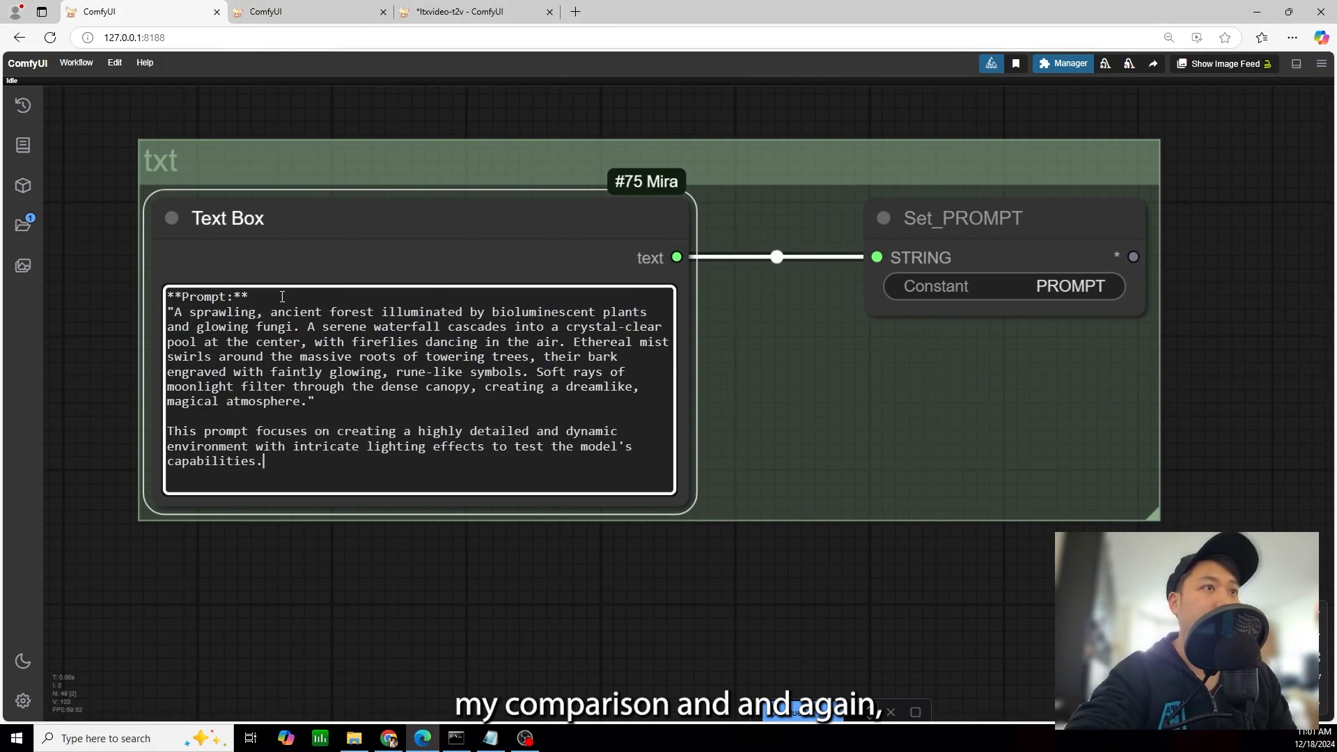
key(BackSpace)
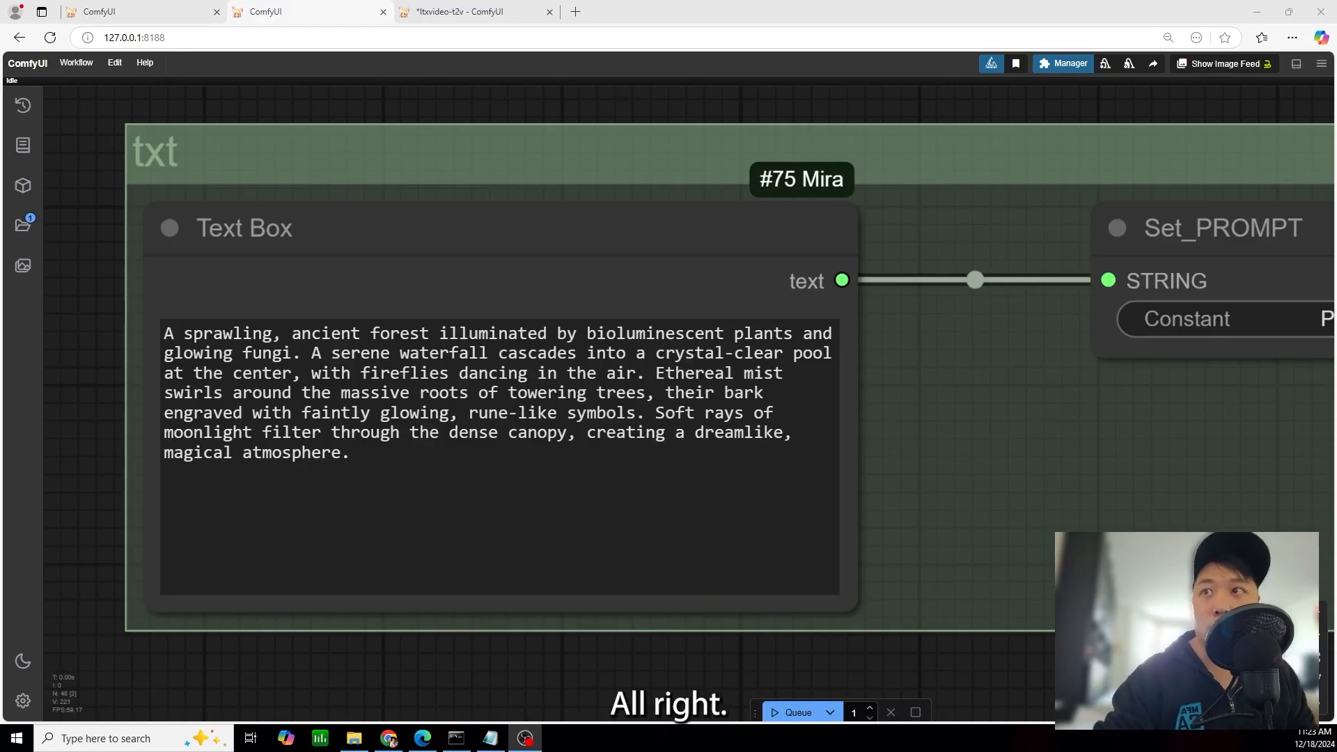
Look over the four generated forest videos in the Video Combine nodes and examine the LTXVideo result closely
drag(1021, 555, 386, 93)
drag(758, 404, 387, 93)
scroll(386, 94, down, 9)
drag(1045, 390, 710, 326)
scroll(711, 325, up, 1)
drag(1018, 430, 1052, 450)
drag(599, 510, 689, 512)
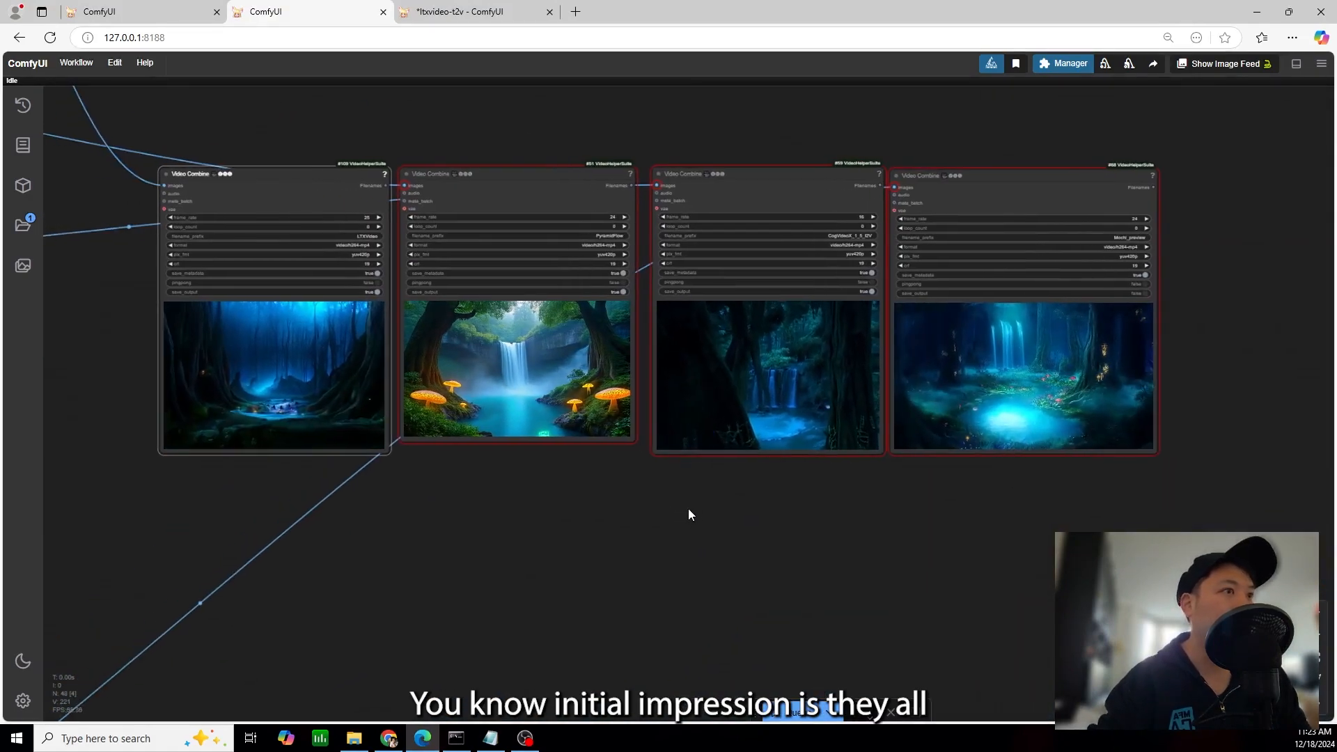
scroll(492, 492, up, 10)
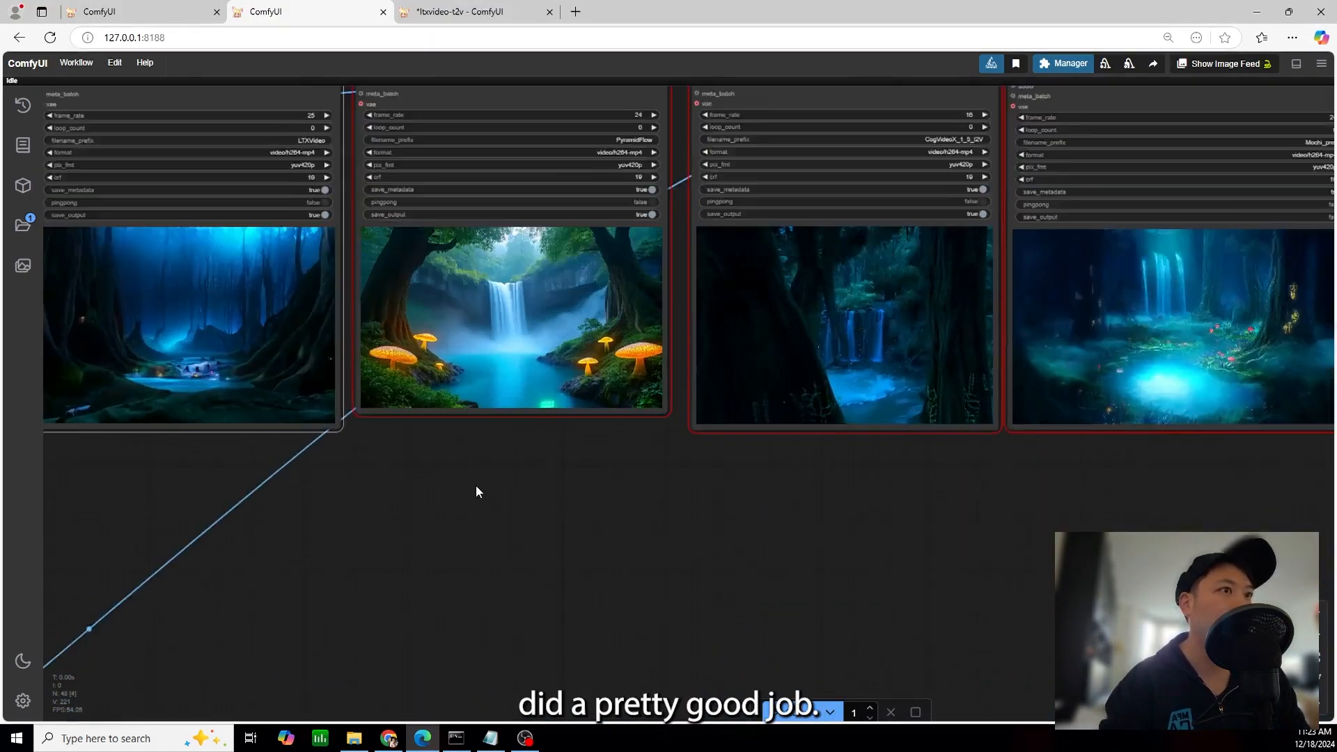
drag(324, 433, 843, 589)
scroll(825, 578, up, 5)
scroll(731, 394, down, 3)
drag(729, 391, 803, 450)
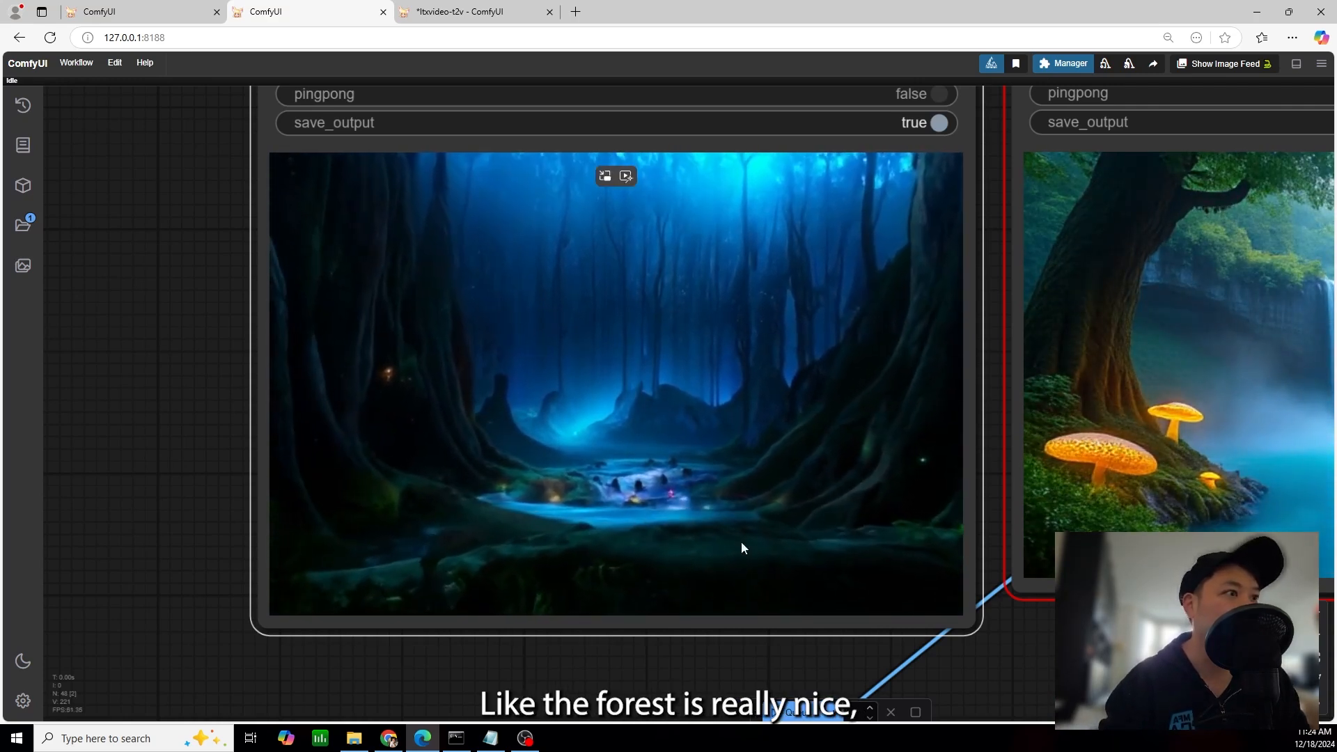
Examine the PyramidFlow forest video closely in its Video Combine node
drag(1005, 656, 302, 618)
drag(716, 600, 598, 688)
scroll(627, 572, down, 2)
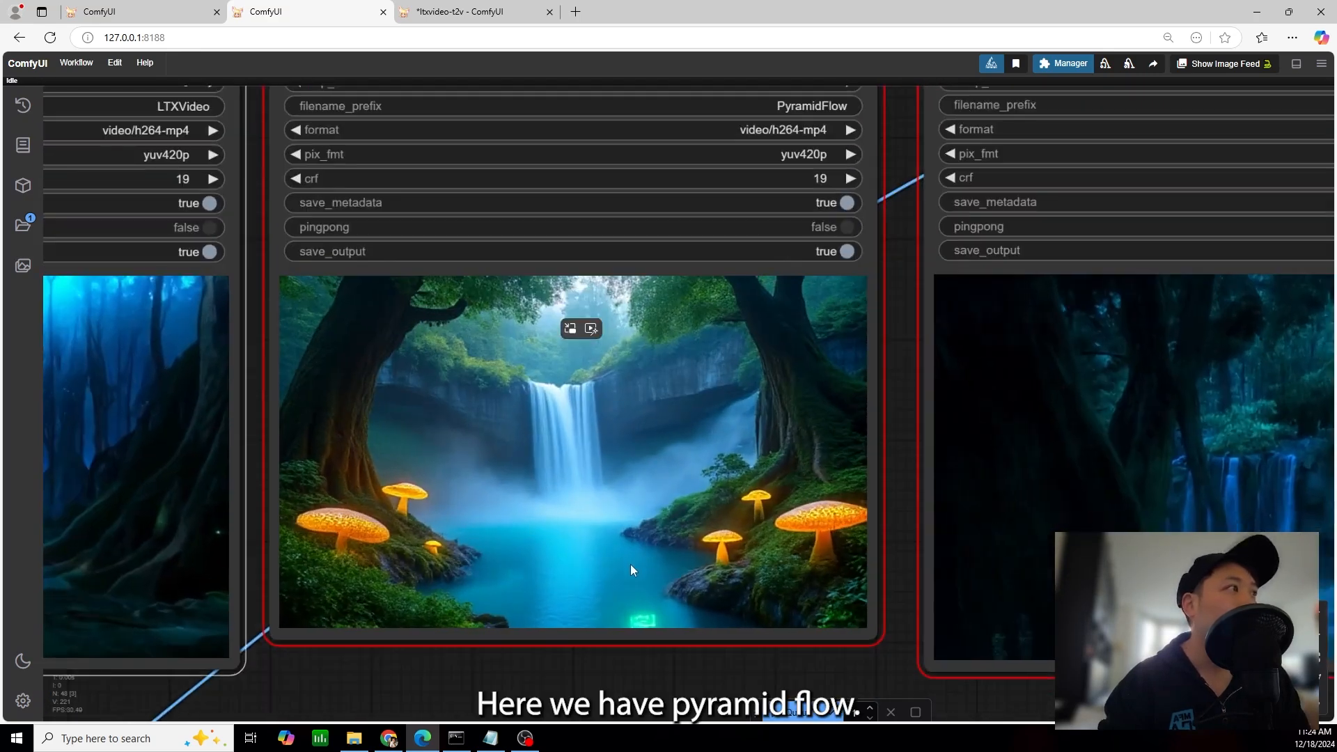
drag(477, 660, 536, 591)
scroll(540, 591, up, 3)
drag(634, 606, 545, 661)
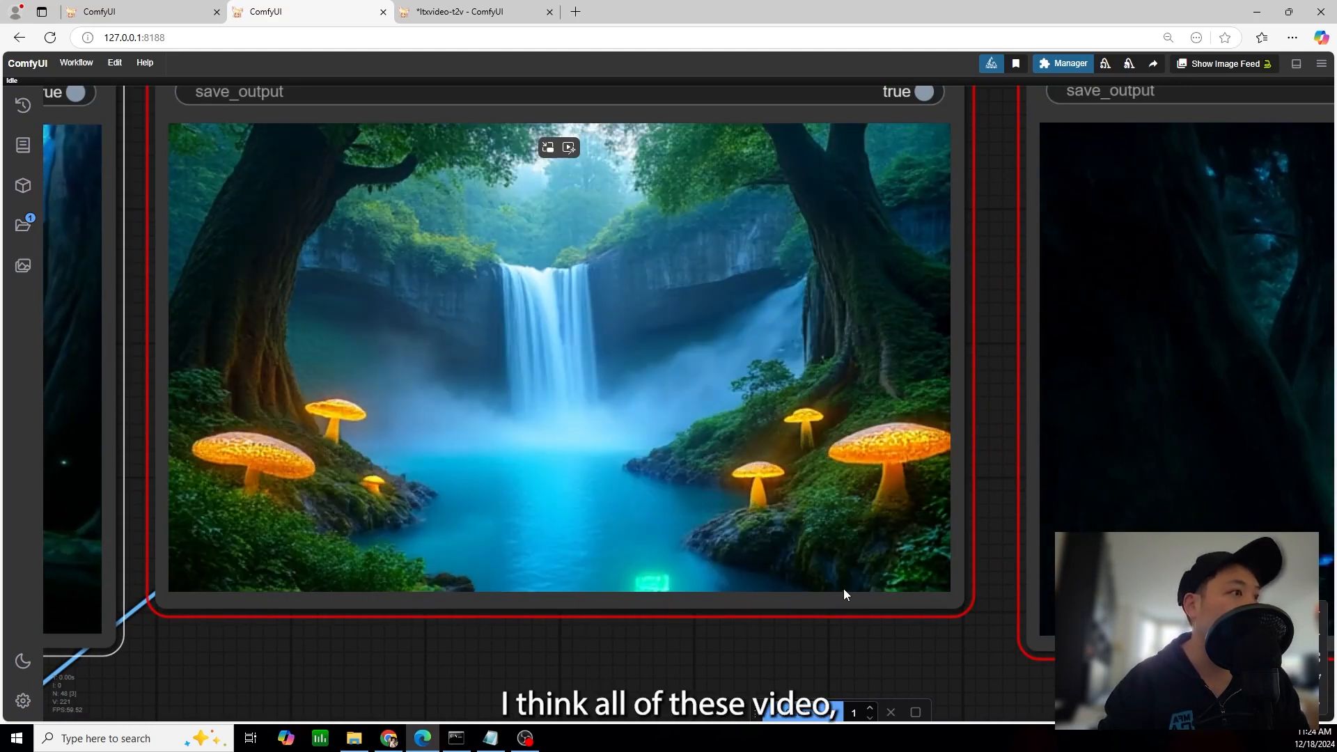
drag(900, 642, 928, 646)
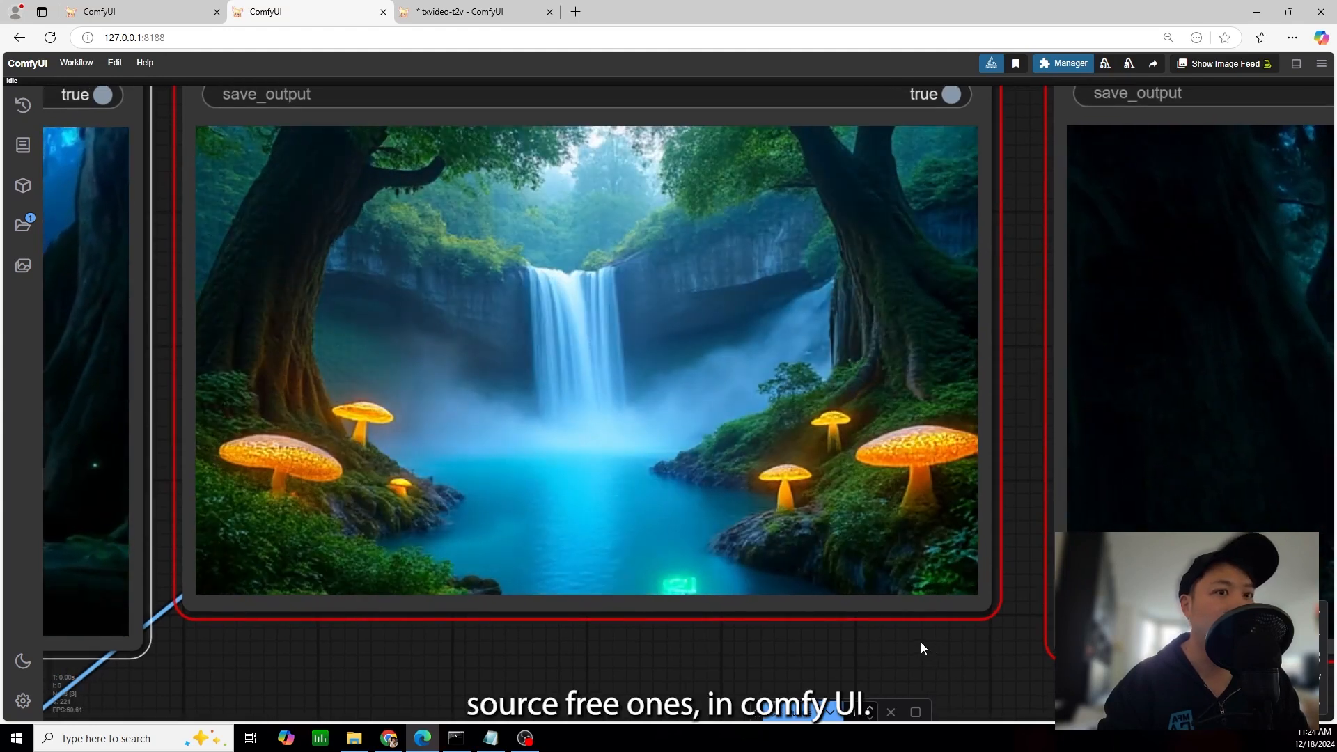
Examine the CogVideoX forest video closely, checking its waterfall and camera motion
scroll(916, 648, down, 2)
drag(918, 655, 274, 631)
drag(992, 673, 801, 697)
scroll(794, 697, down, 2)
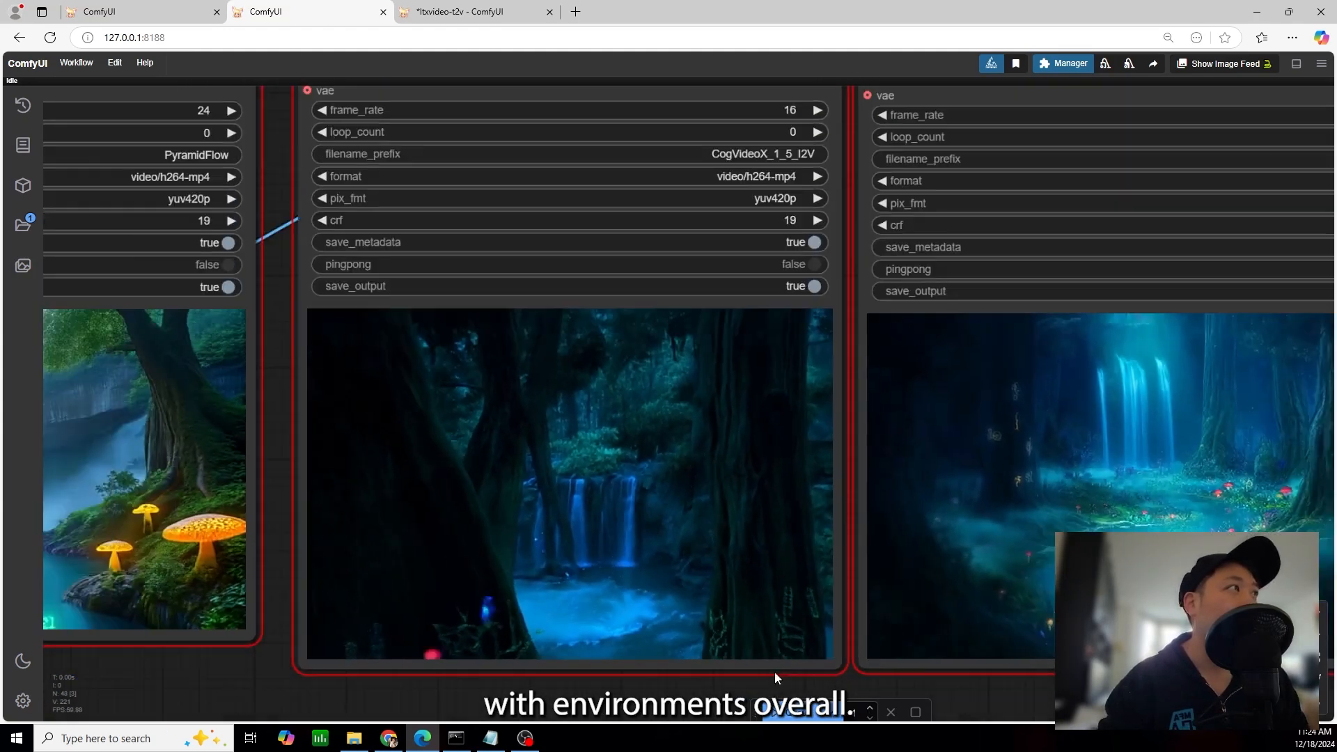
scroll(769, 575, up, 4)
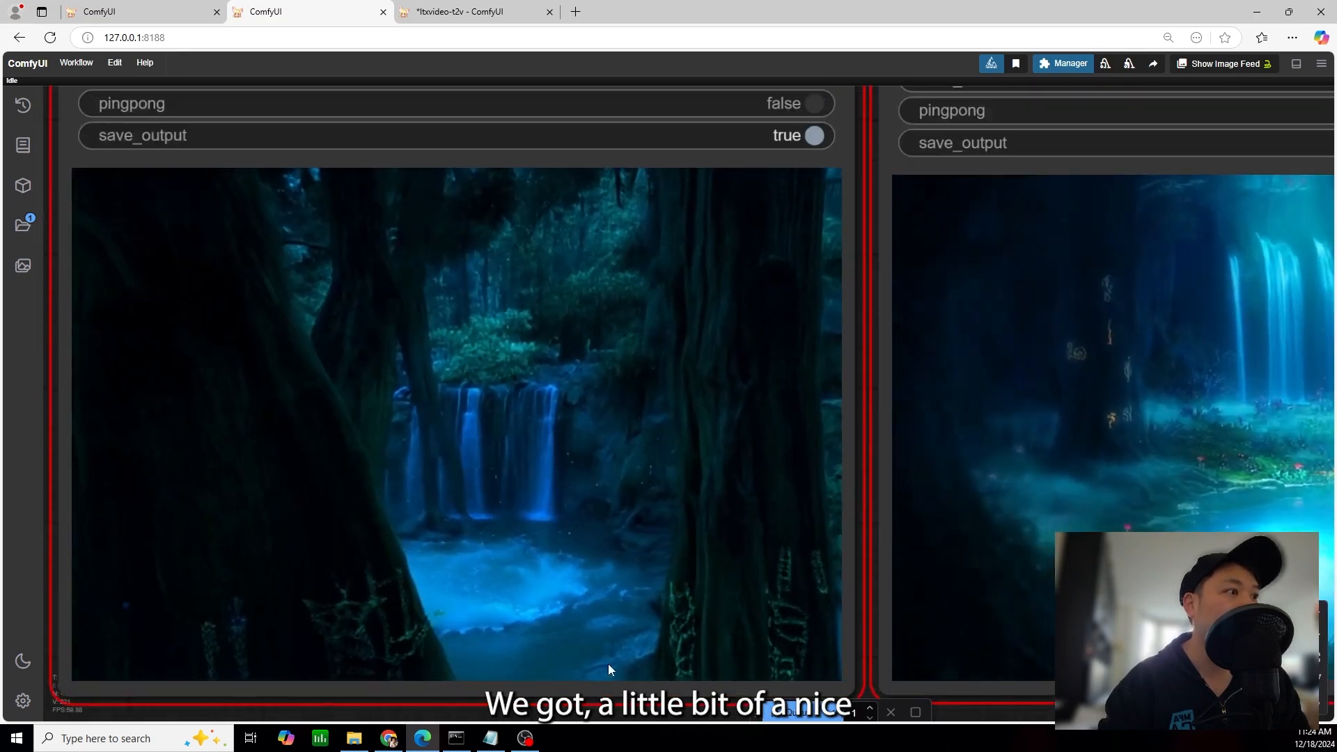
drag(863, 633, 943, 578)
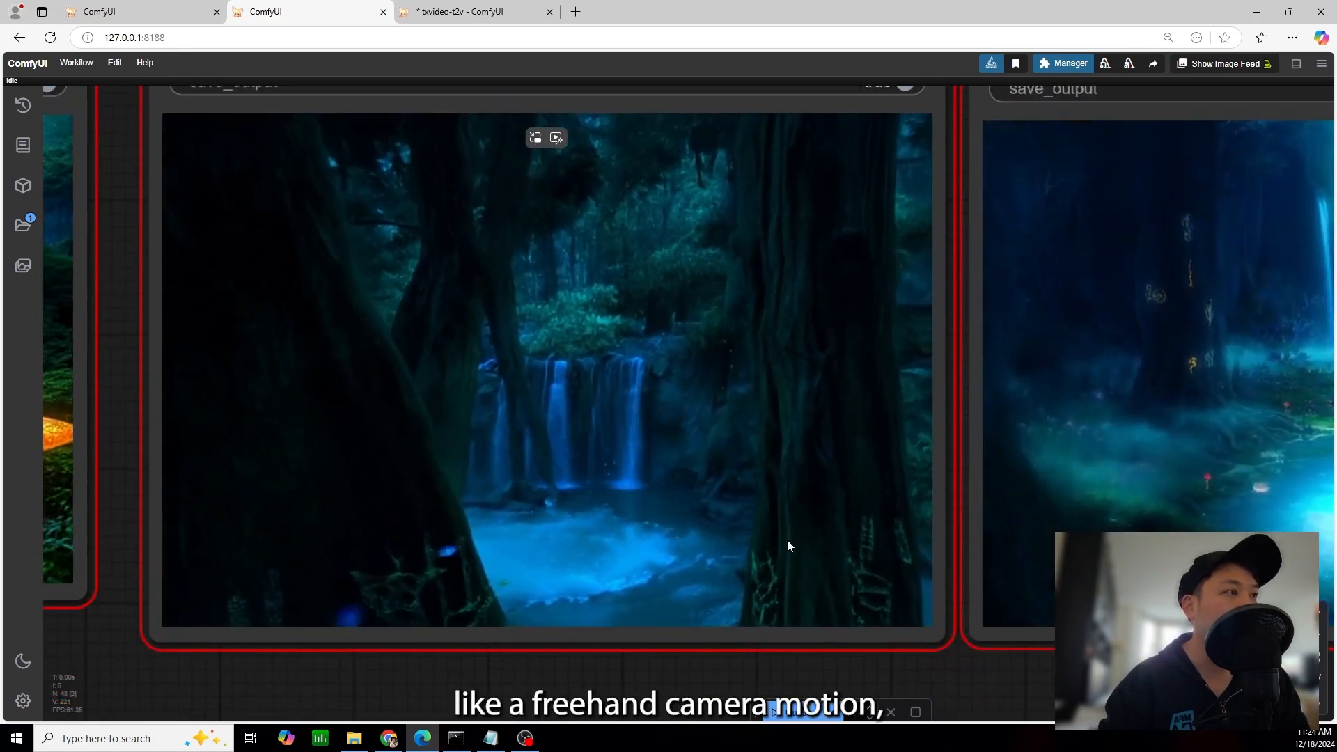
scroll(647, 373, down, 1)
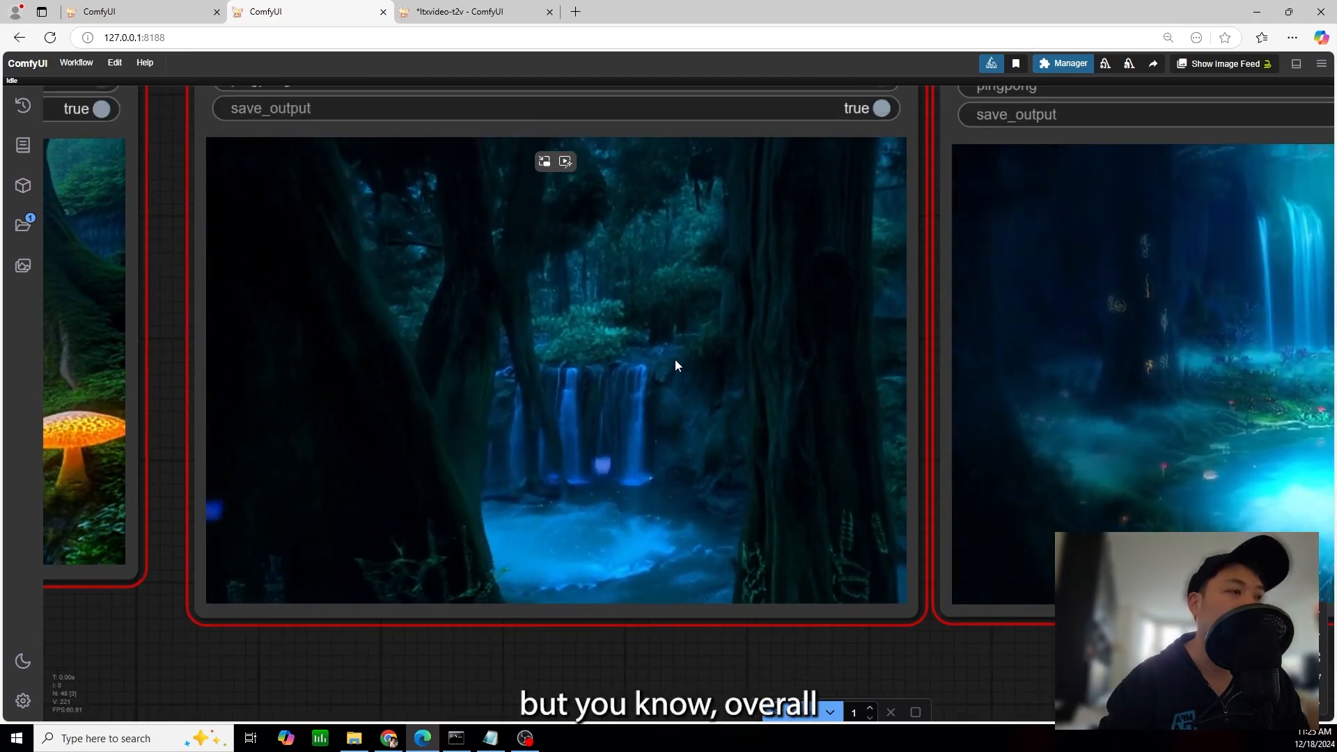
Examine the Mochi forest video closely and compare all four forest results side by side
drag(976, 650, 378, 616)
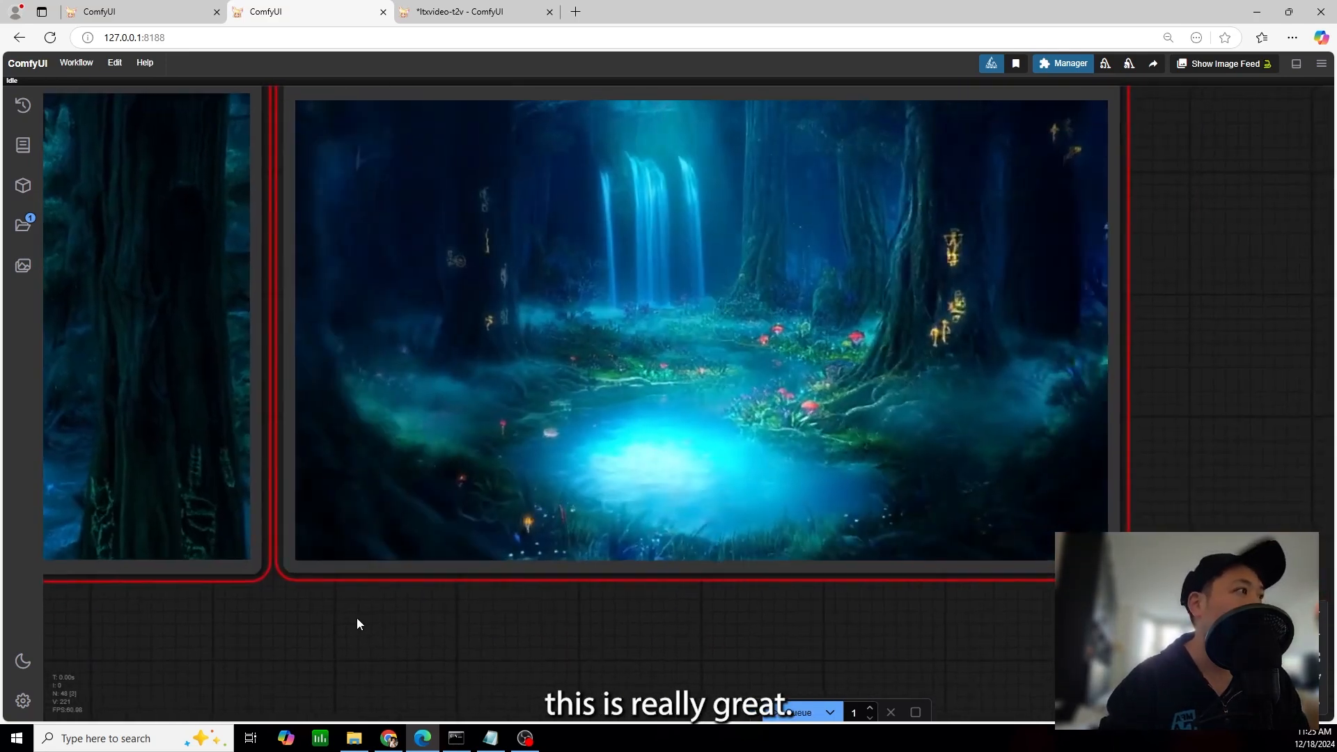
scroll(415, 642, down, 1)
scroll(763, 505, up, 2)
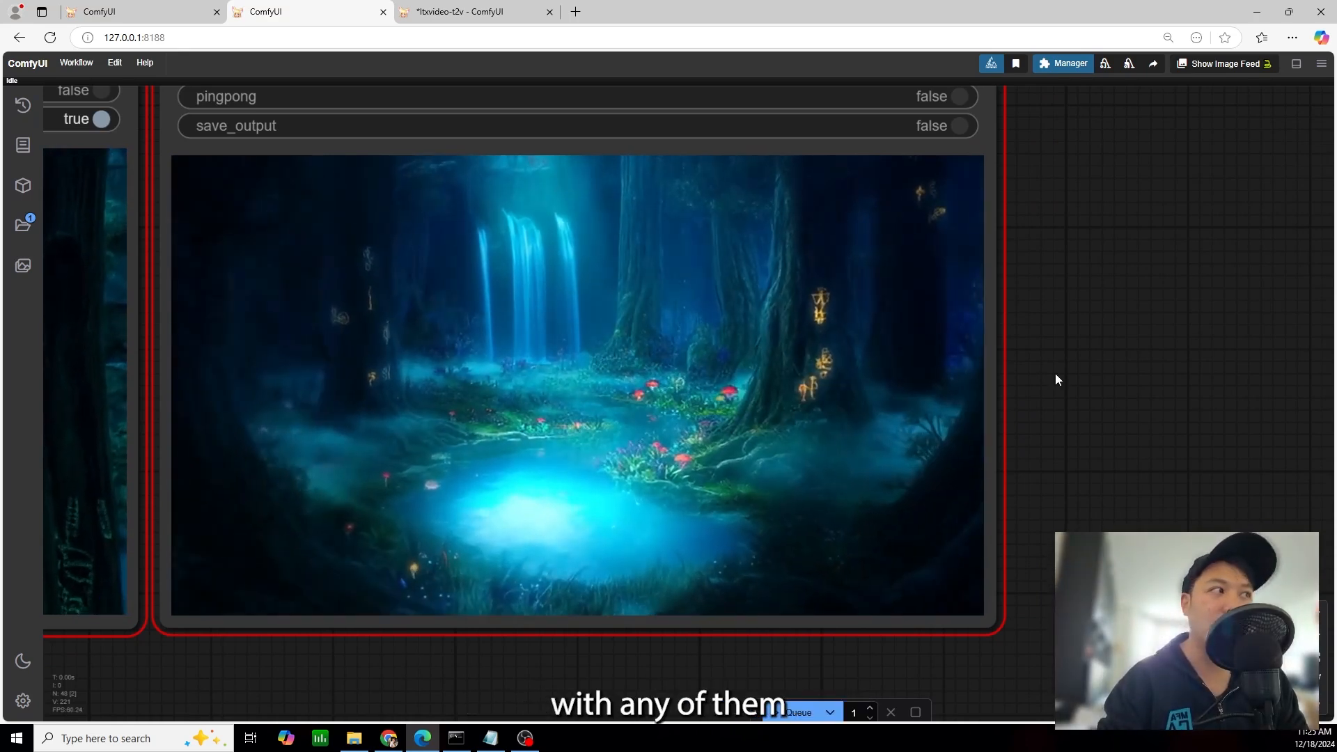
scroll(1084, 333, down, 4)
scroll(659, 456, down, 5)
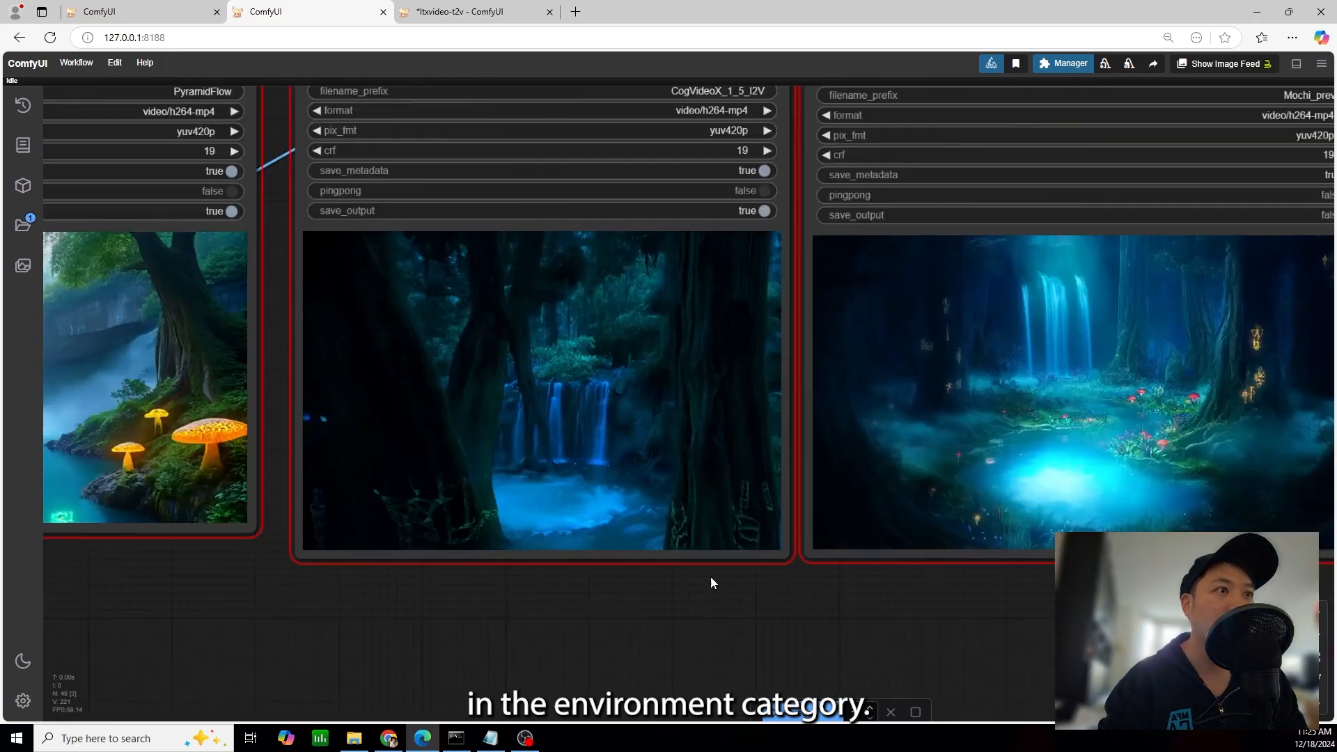
drag(892, 584, 845, 545)
scroll(932, 538, down, 2)
scroll(857, 523, up, 1)
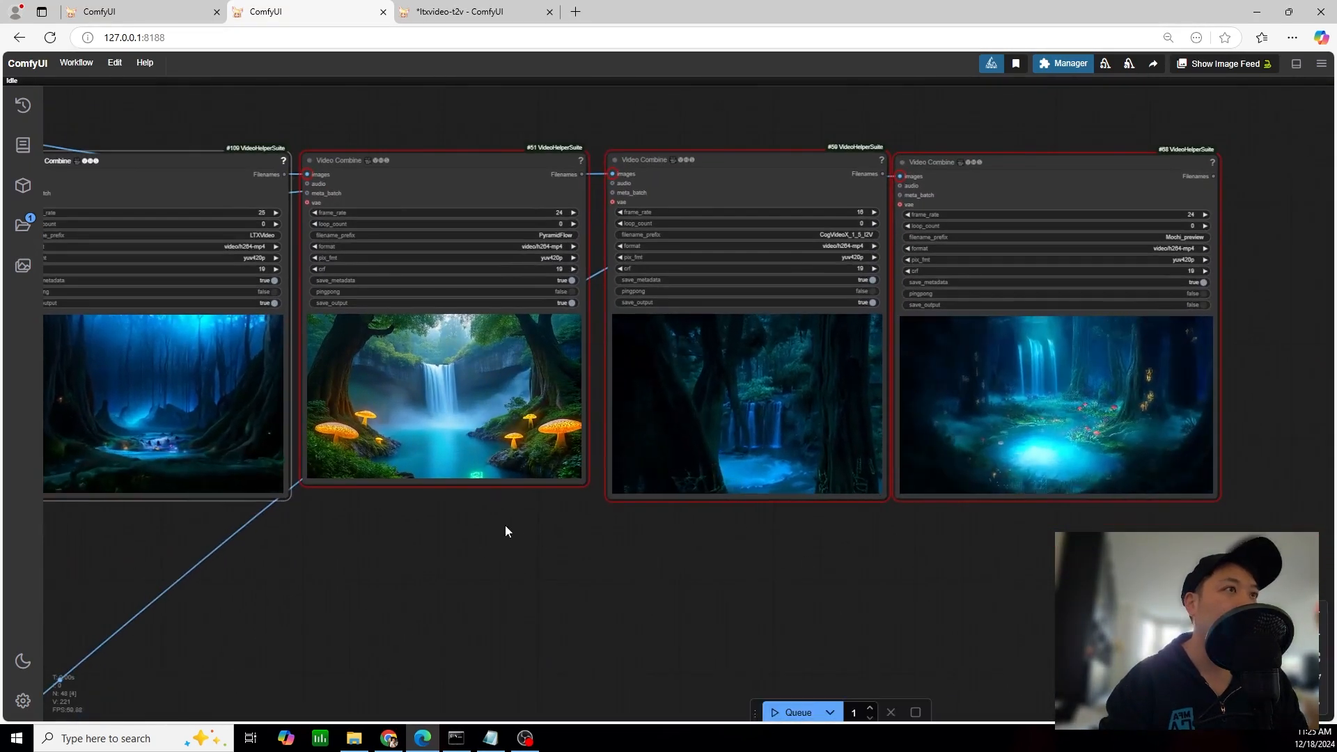
drag(481, 524, 533, 521)
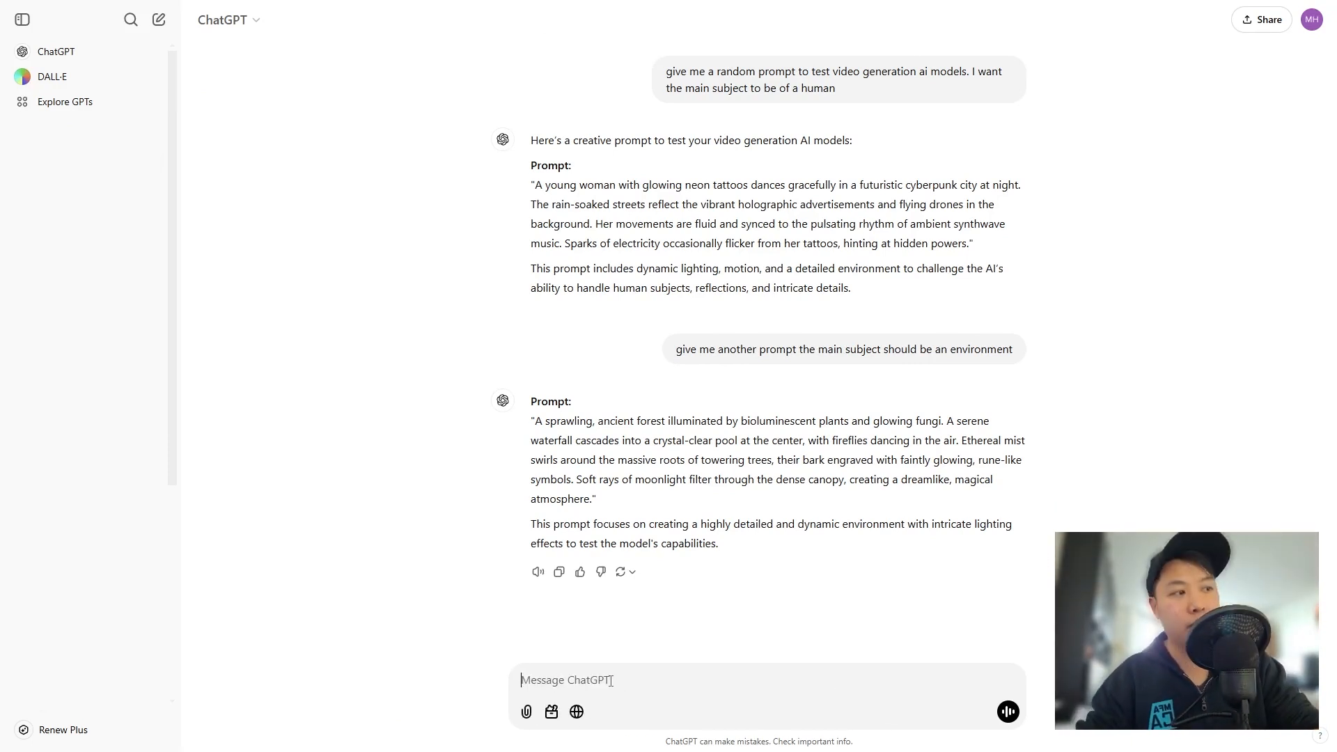
In ChatGPT, ask for another prompt with a creature or animal as the main subject
text(main subjeect)
key(Return)
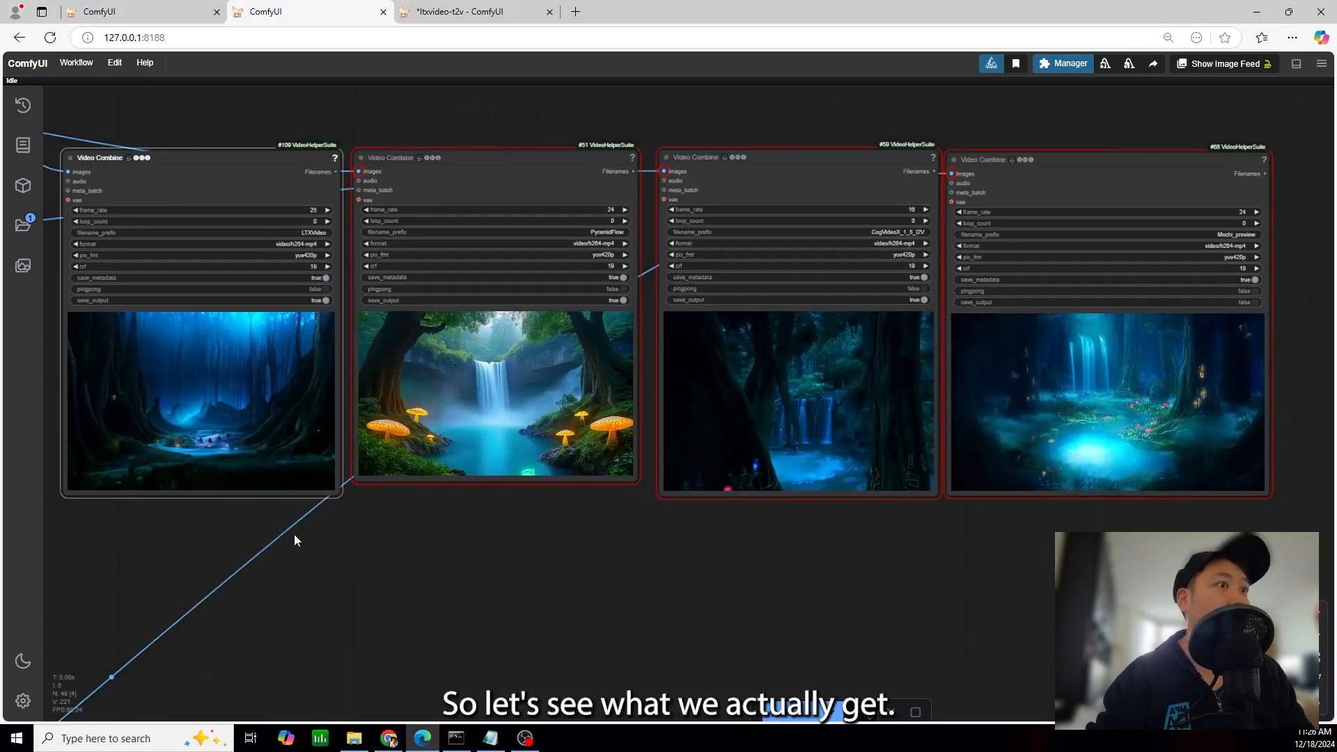
Switch to ComfyUI and replace the forest prompt in the Text Box with ChatGPT's majestic phoenix prompt
scroll(379, 540, down, 6)
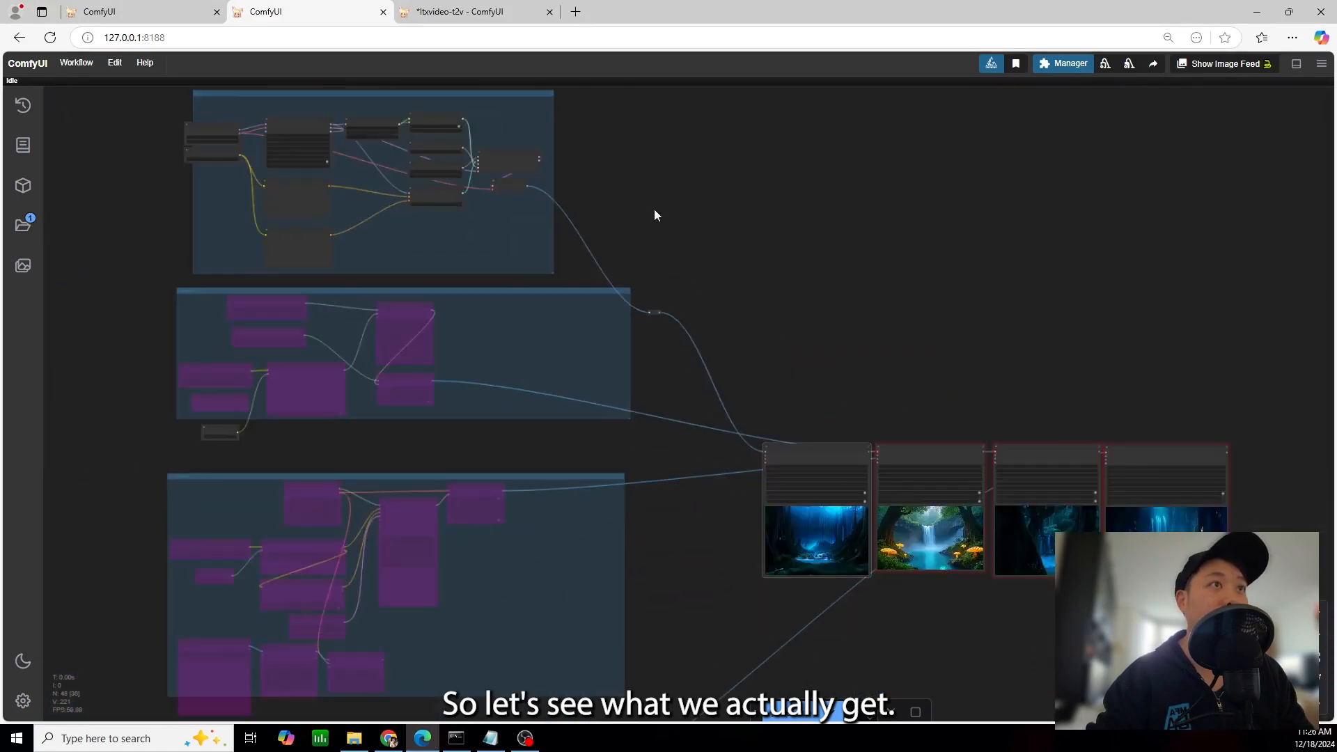
drag(654, 209, 969, 433)
scroll(550, 218, up, 9)
scroll(460, 305, up, 10)
click(470, 391)
key(ctrl+a)
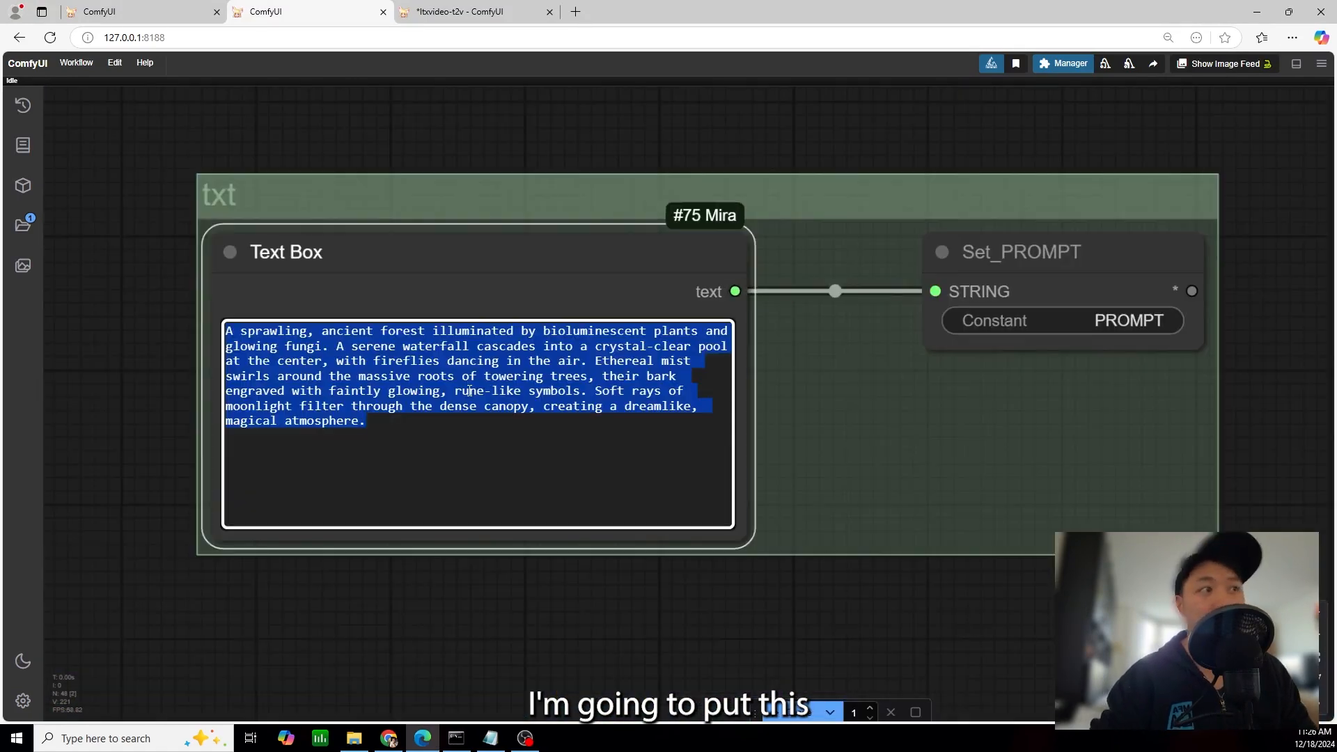
text(**Prompt:** "A majestic phoenix rises from a bed of glowing embers, its feathers ablaze with fiery hues of red, orange, and gold. The creature spreads its enormous wings, scattering sparks and ash into the air. Behind it, a dark volcanic landscape glows faintly with streams of molten lava, while the twilight sky transitions from deep purple to fiery orange, highlighting the bird's radiant form."  This prompt tests the model's ability to generate a dynamic creature, intricate textures, and vibrant, high-contrast colors in motion.)
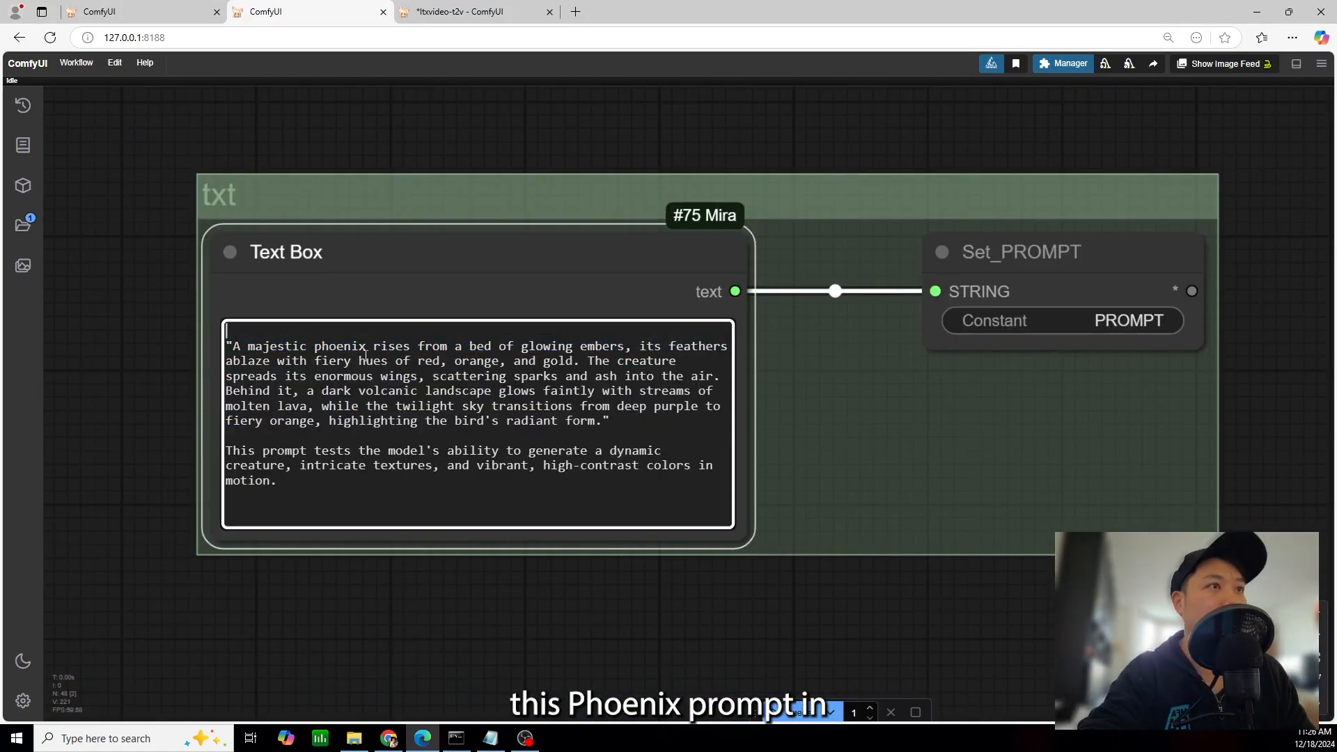
Trim the Text Box to the phoenix description, removing the quotation marks, the leading blank line and the closing explanation
key(Delete)
drag(516, 466, 244, 420)
key(BackSpace)
key(BackSpace)
key(BackSpace)
click(233, 332)
key(BackSpace)
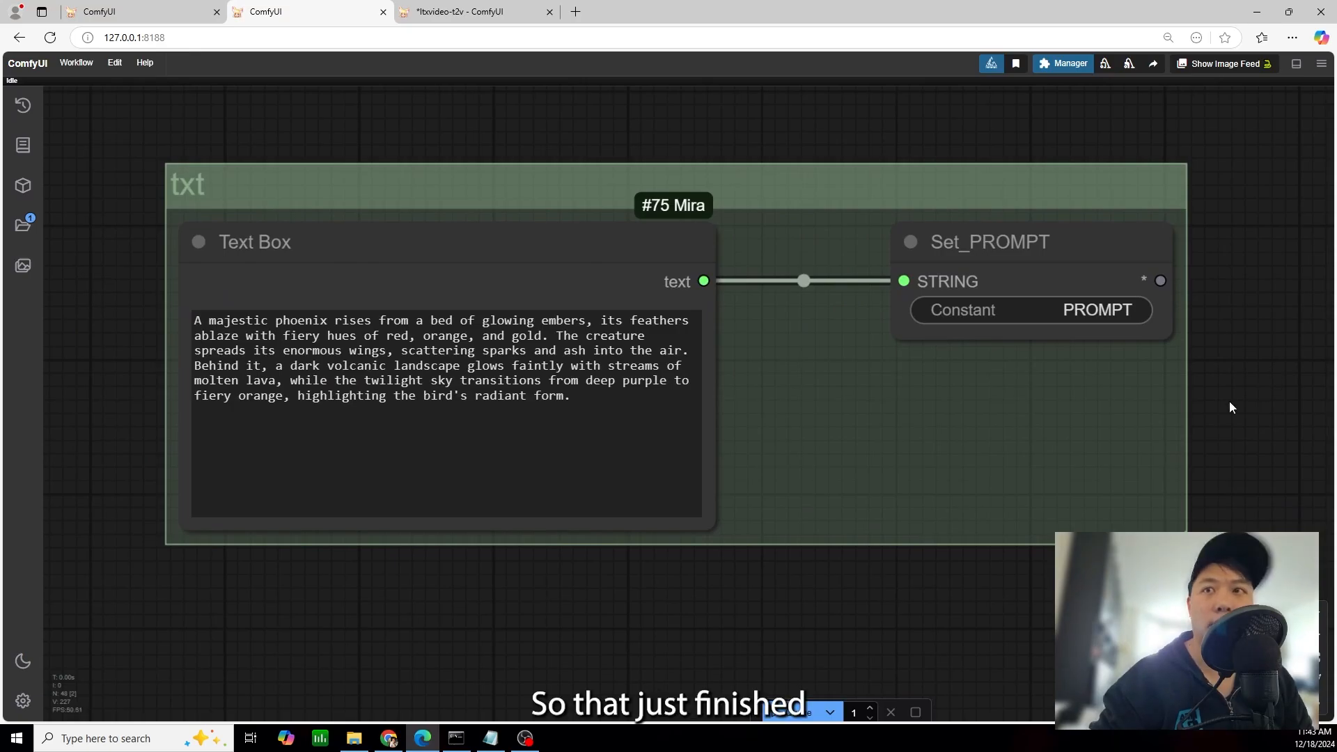
Look over the four generated phoenix videos side by side in the Video Combine nodes
drag(1129, 628, 542, 349)
scroll(724, 390, down, 8)
drag(1039, 378, 713, 165)
scroll(875, 513, down, 6)
scroll(875, 513, up, 3)
drag(875, 513, 1052, 551)
scroll(829, 505, up, 2)
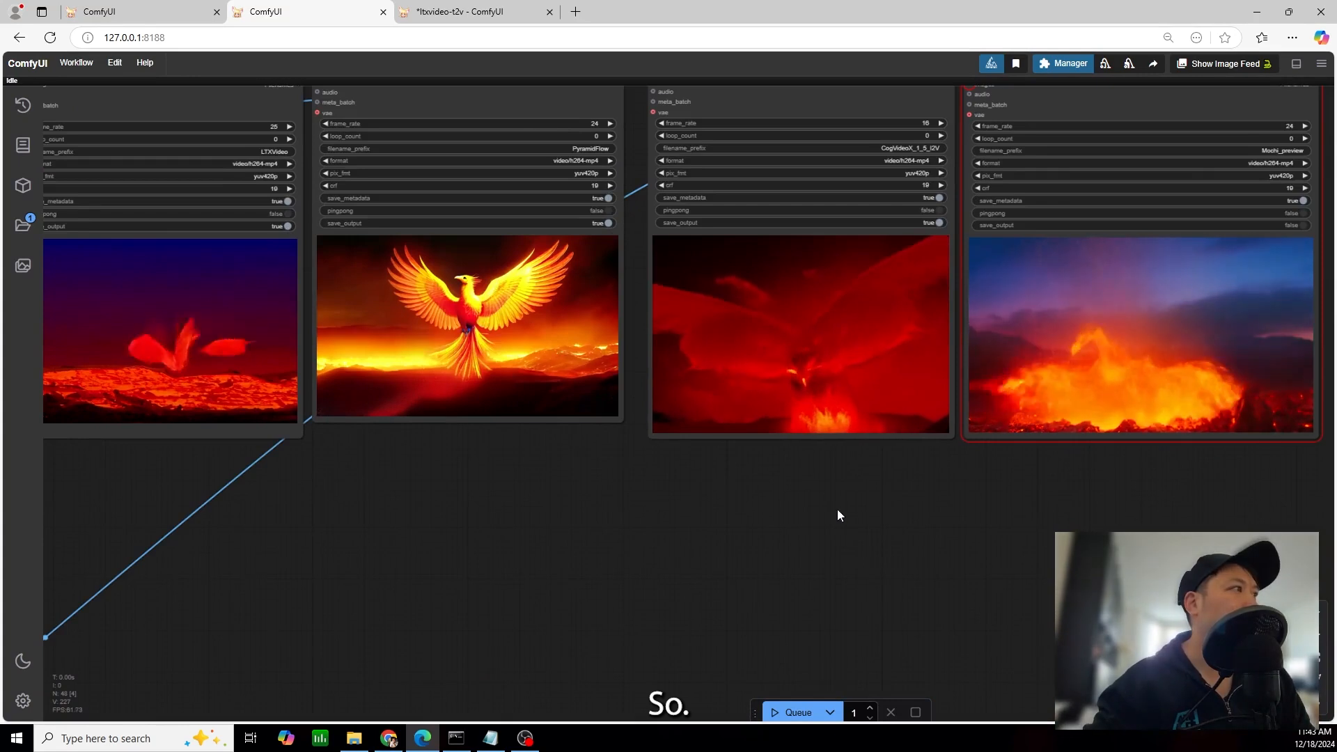
scroll(943, 528, down, 1)
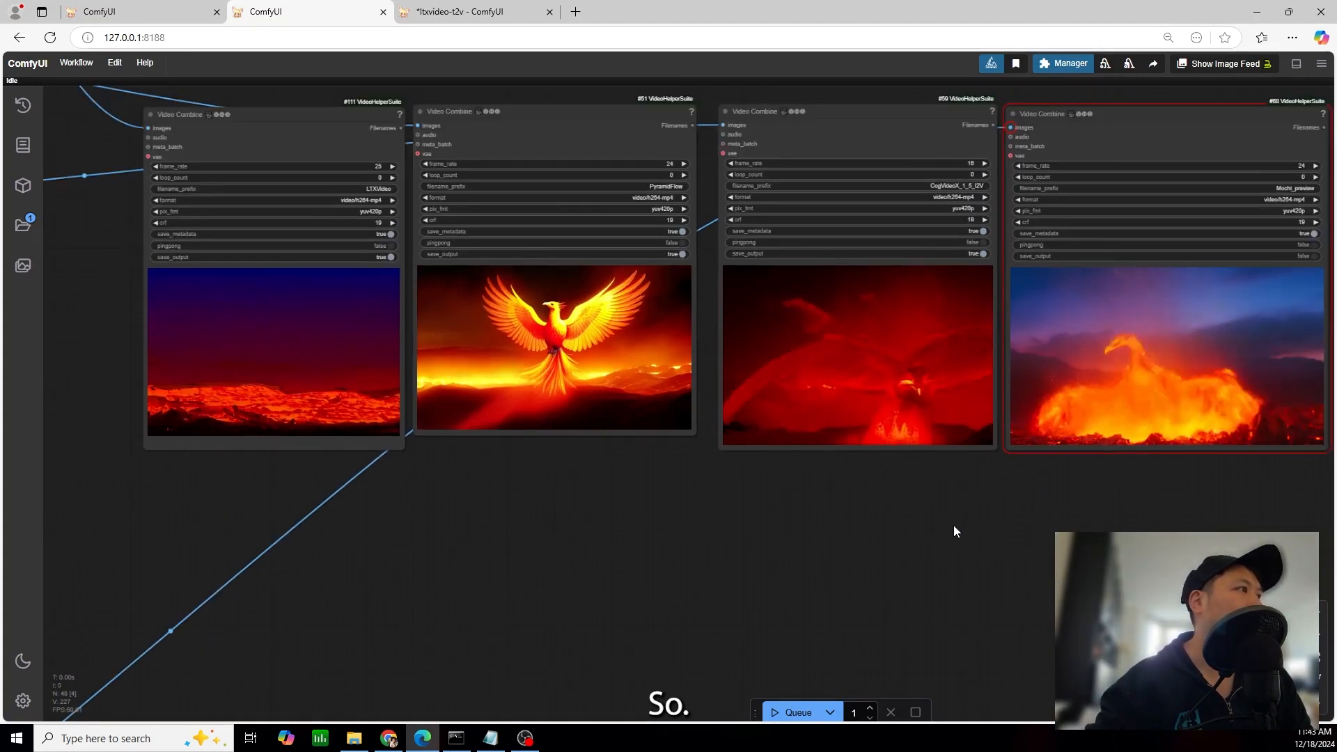
drag(1026, 542, 982, 531)
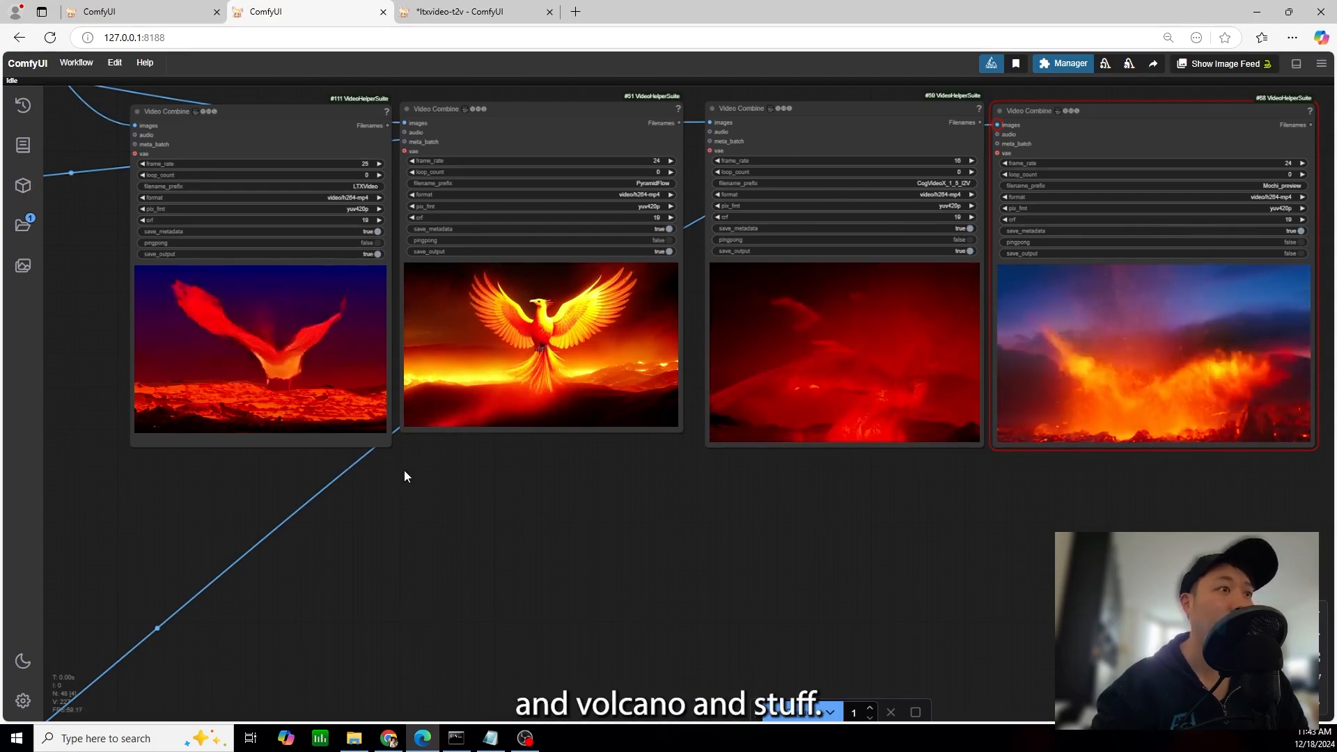
Examine the LTXVideo, PyramidFlow and CogVideoX phoenix videos more closely and compare them with the Mochi result
scroll(850, 304, up, 2)
drag(942, 523, 1030, 530)
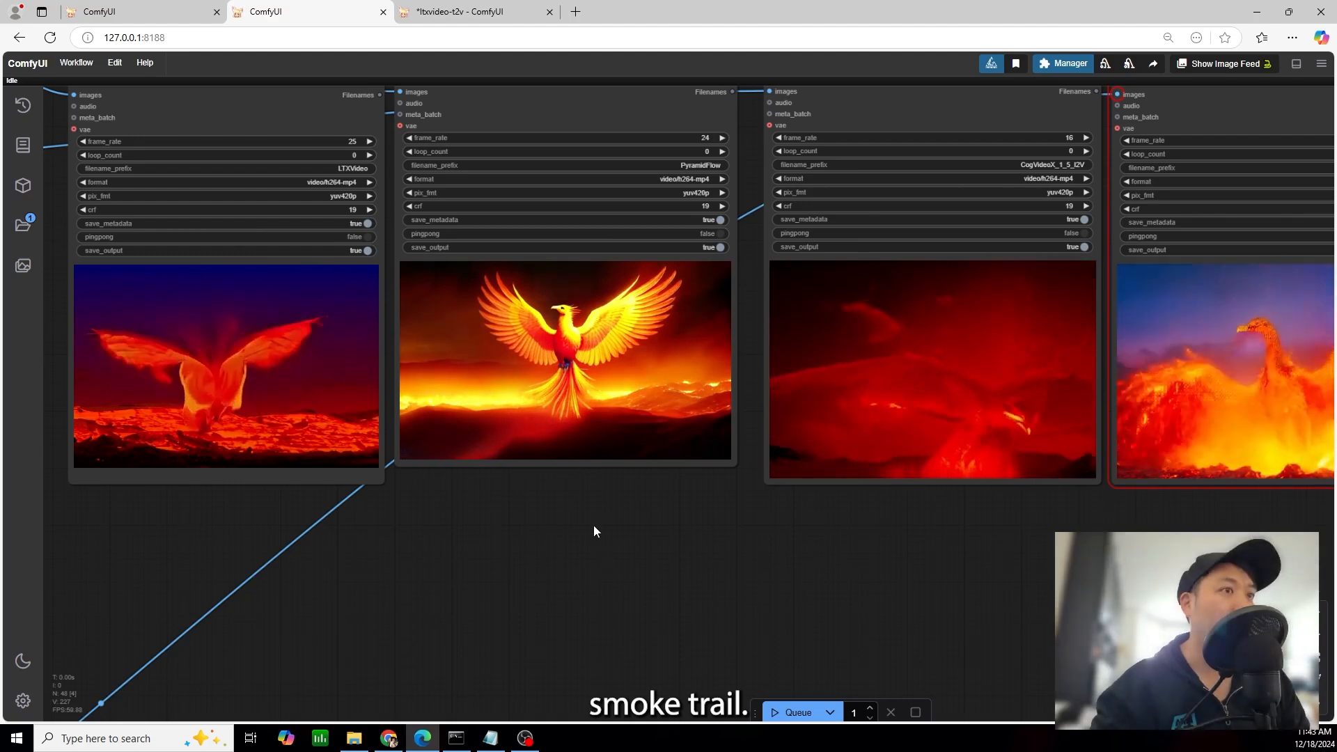
drag(595, 522, 664, 520)
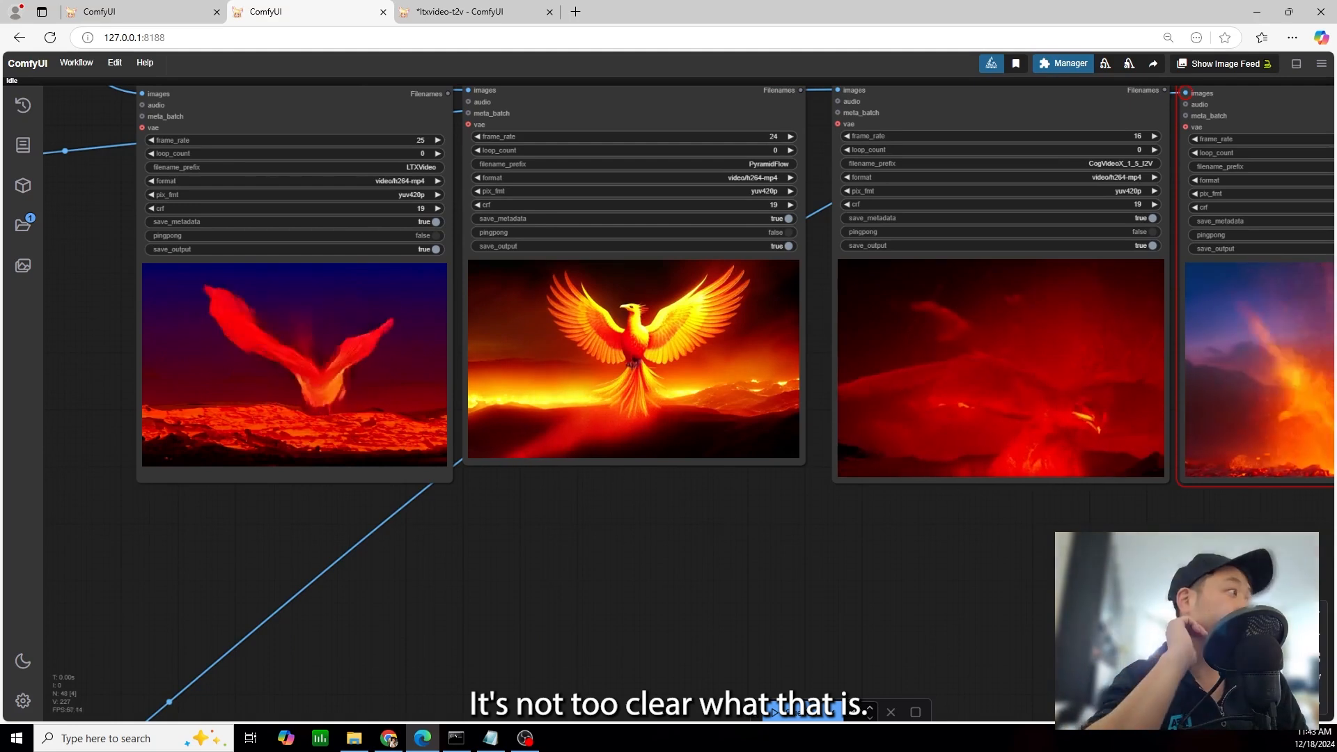
drag(1119, 525, 932, 538)
scroll(1104, 540, down, 3)
drag(1051, 551, 900, 496)
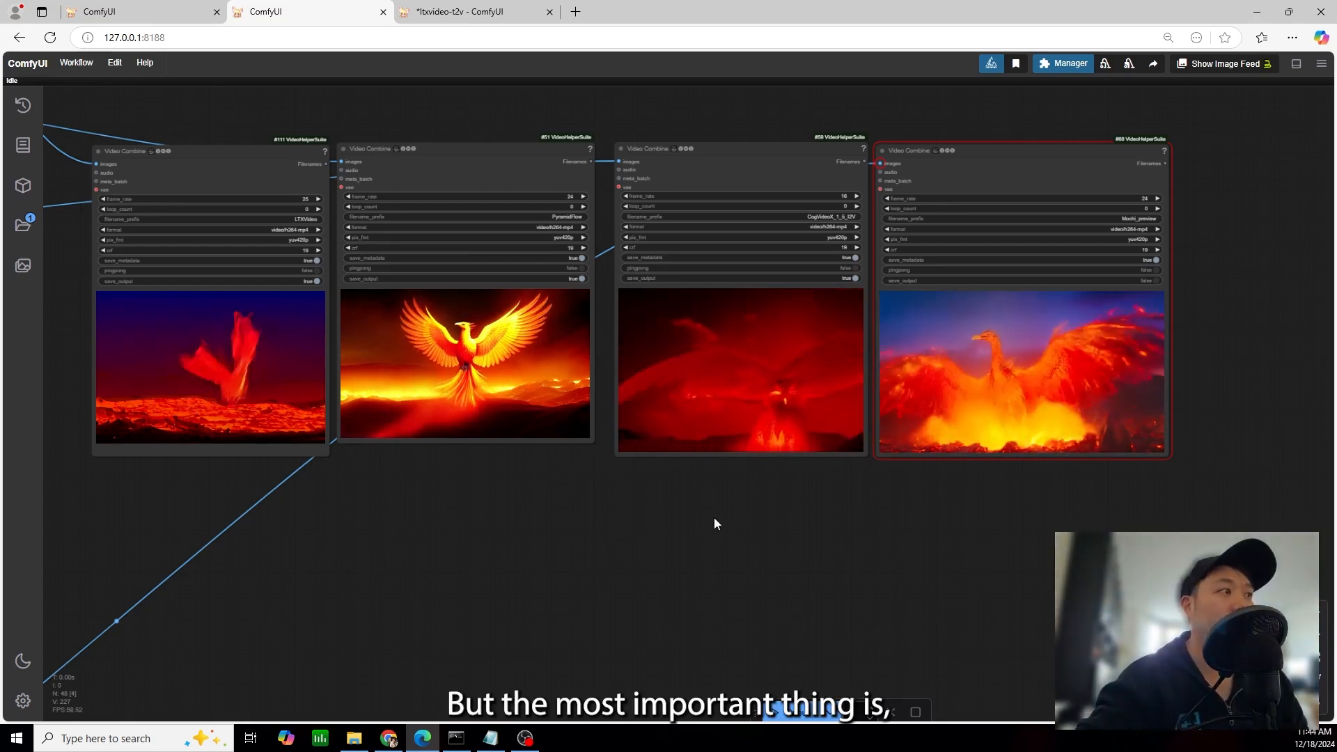
Review the phoenix videos of all four models together once more
scroll(713, 517, down, 1)
drag(706, 529, 752, 520)
drag(741, 514, 720, 550)
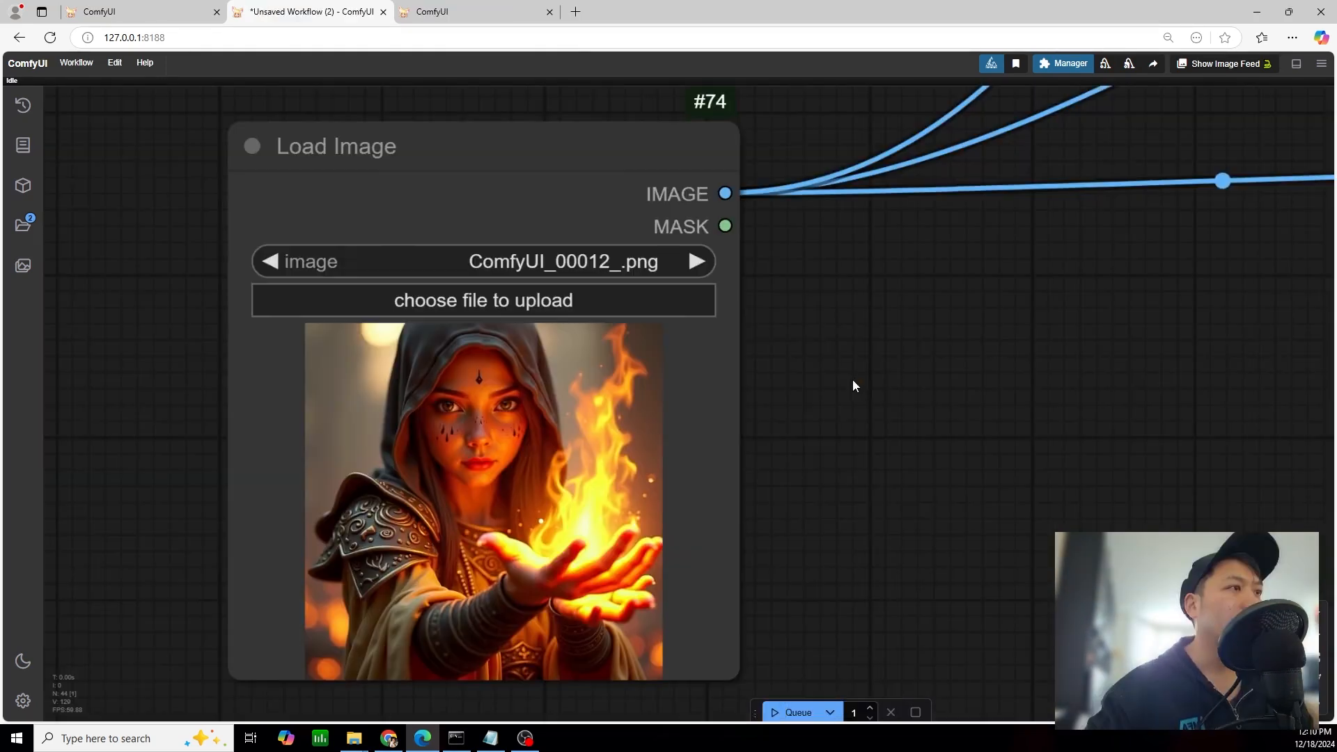
In the image-to-video workflow, set the Text Box prompt to "a mage holding a flame in her hand" for the mage image
drag(852, 379, 888, 281)
scroll(846, 391, up, 4)
scroll(1086, 302, down, 2)
drag(983, 305, 927, 347)
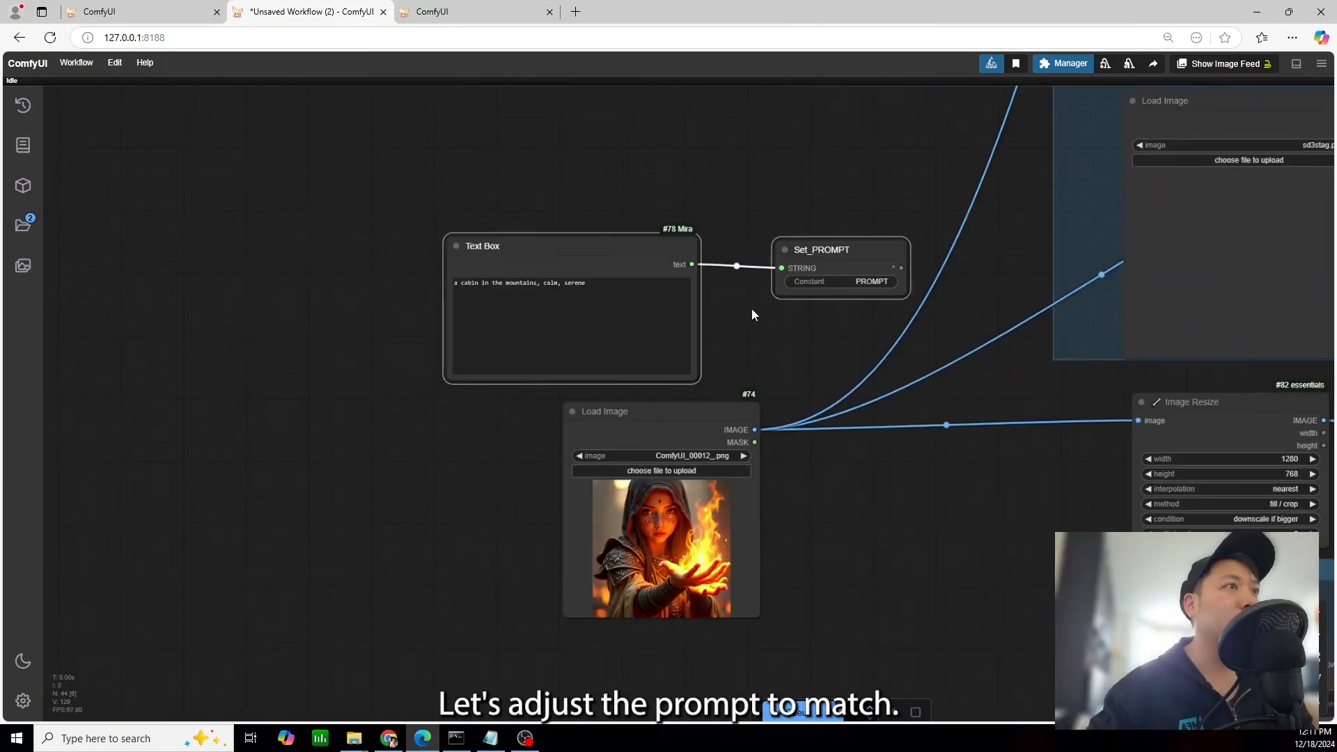
scroll(751, 308, up, 3)
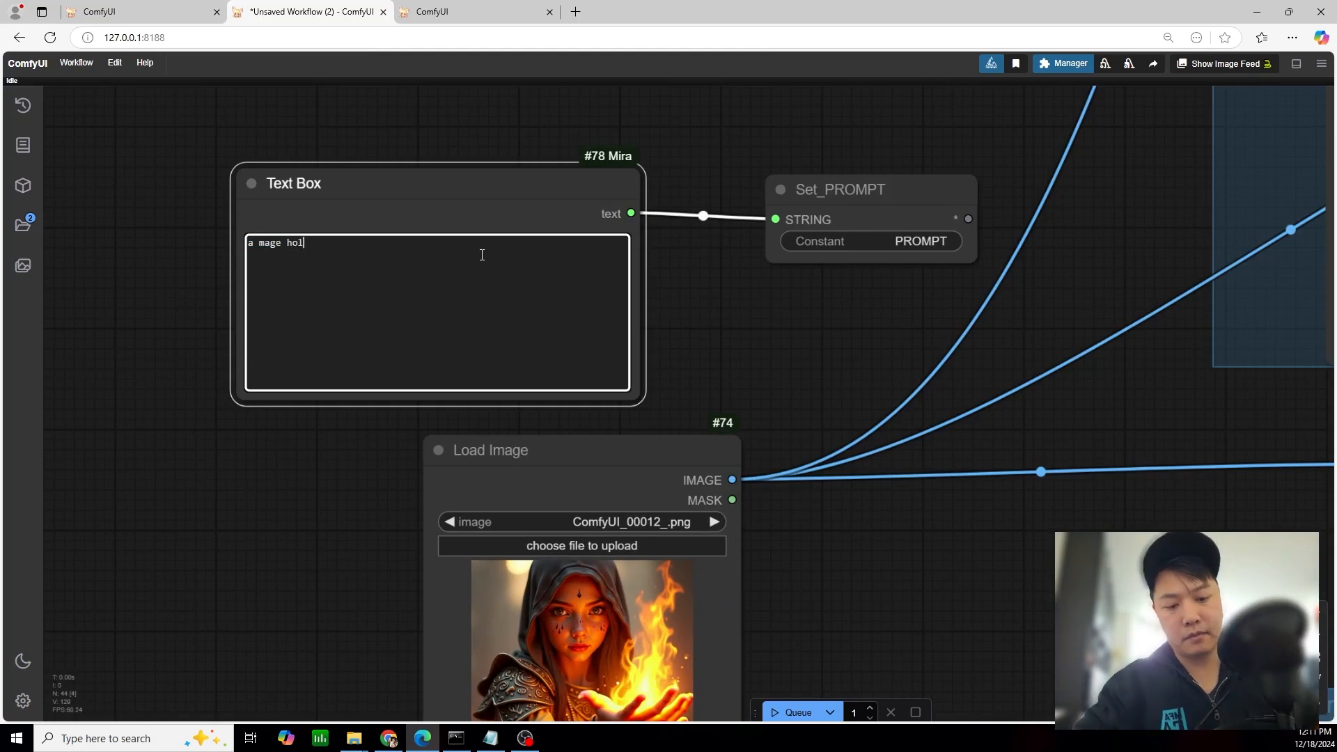
scroll(760, 300, down, 2)
drag(962, 521, 661, 425)
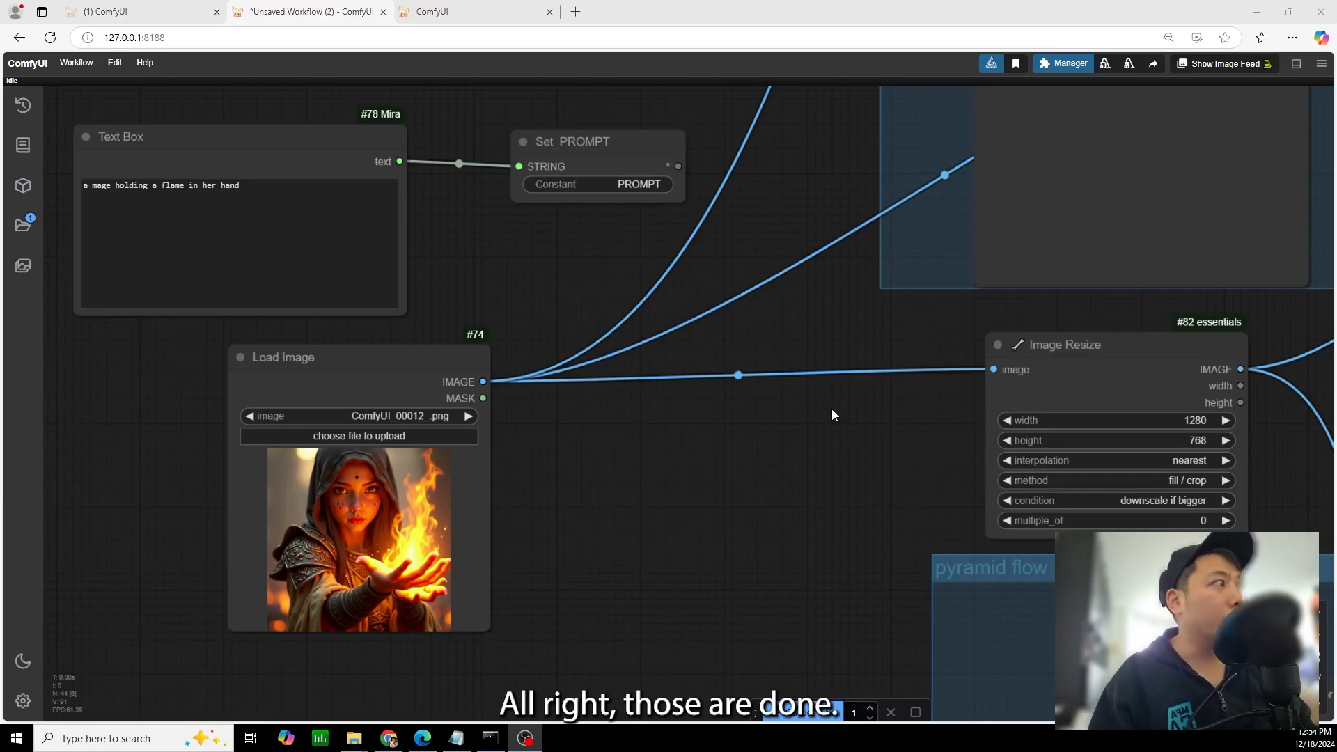
Examine the mage videos from LTXVideo, PyramidFlow and CogVideoX side by side in the Video Combine nodes
drag(908, 449, 317, 372)
scroll(751, 357, down, 6)
drag(861, 318, 185, 305)
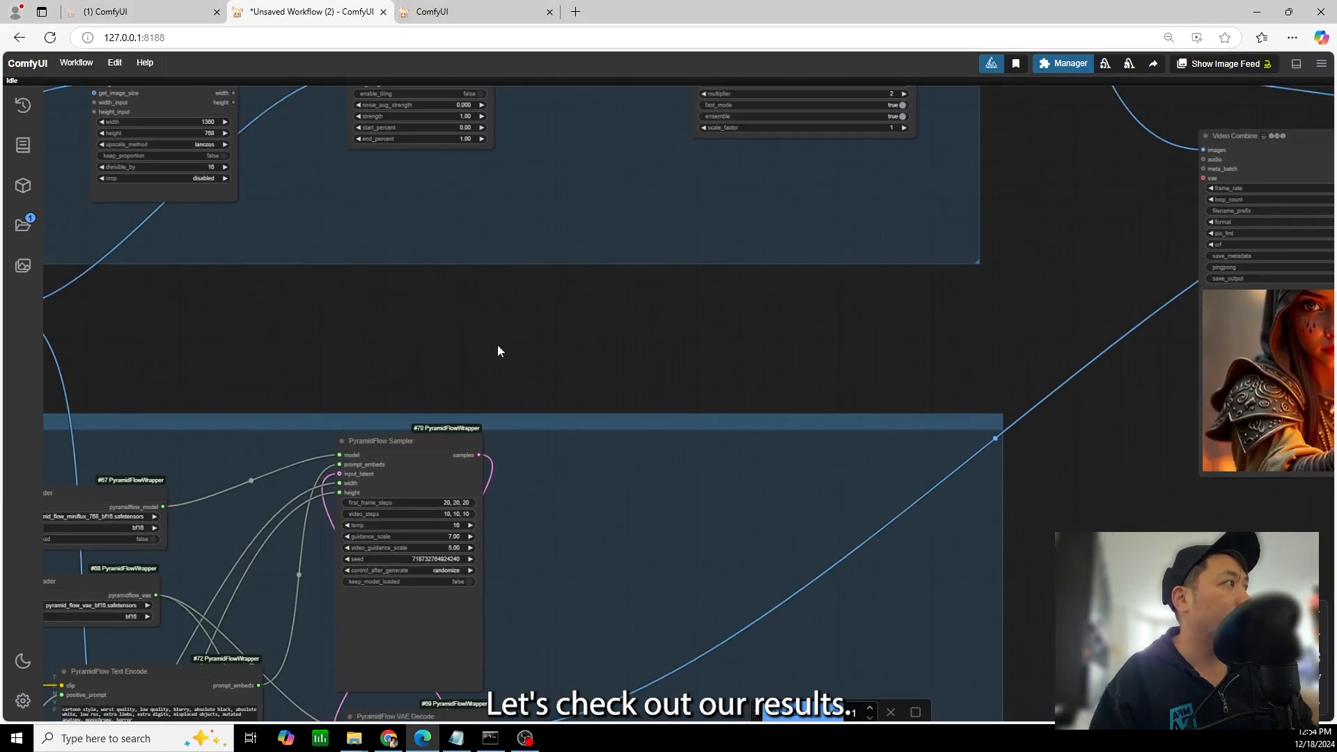
drag(652, 340, 308, 401)
drag(574, 534, 541, 511)
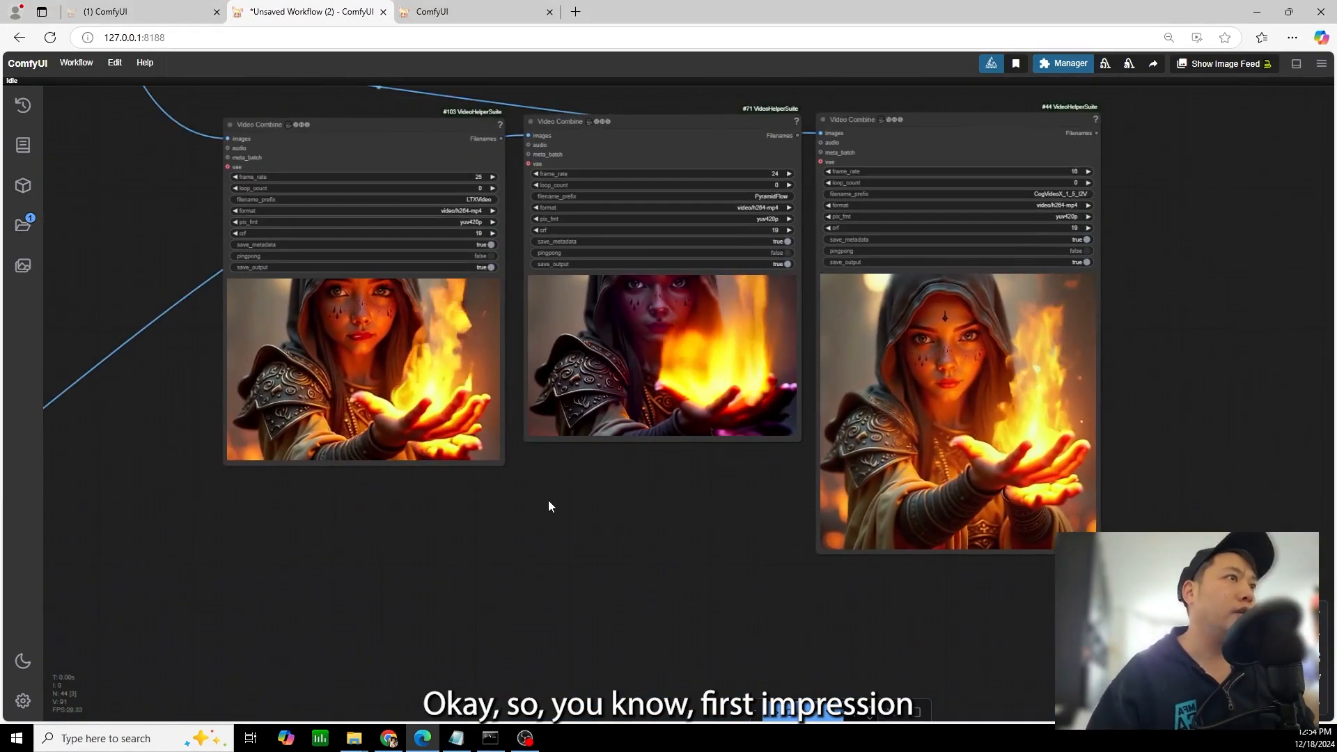
scroll(555, 503, up, 2)
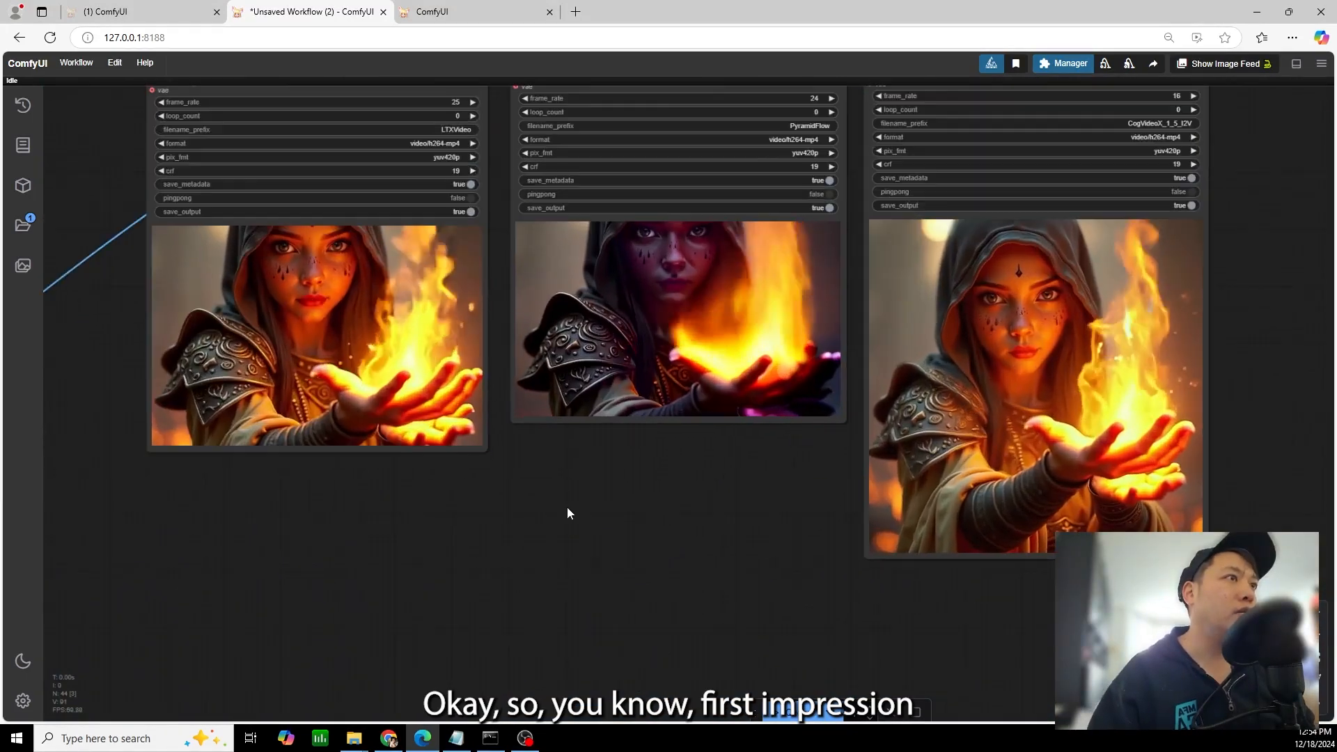
drag(661, 529, 621, 542)
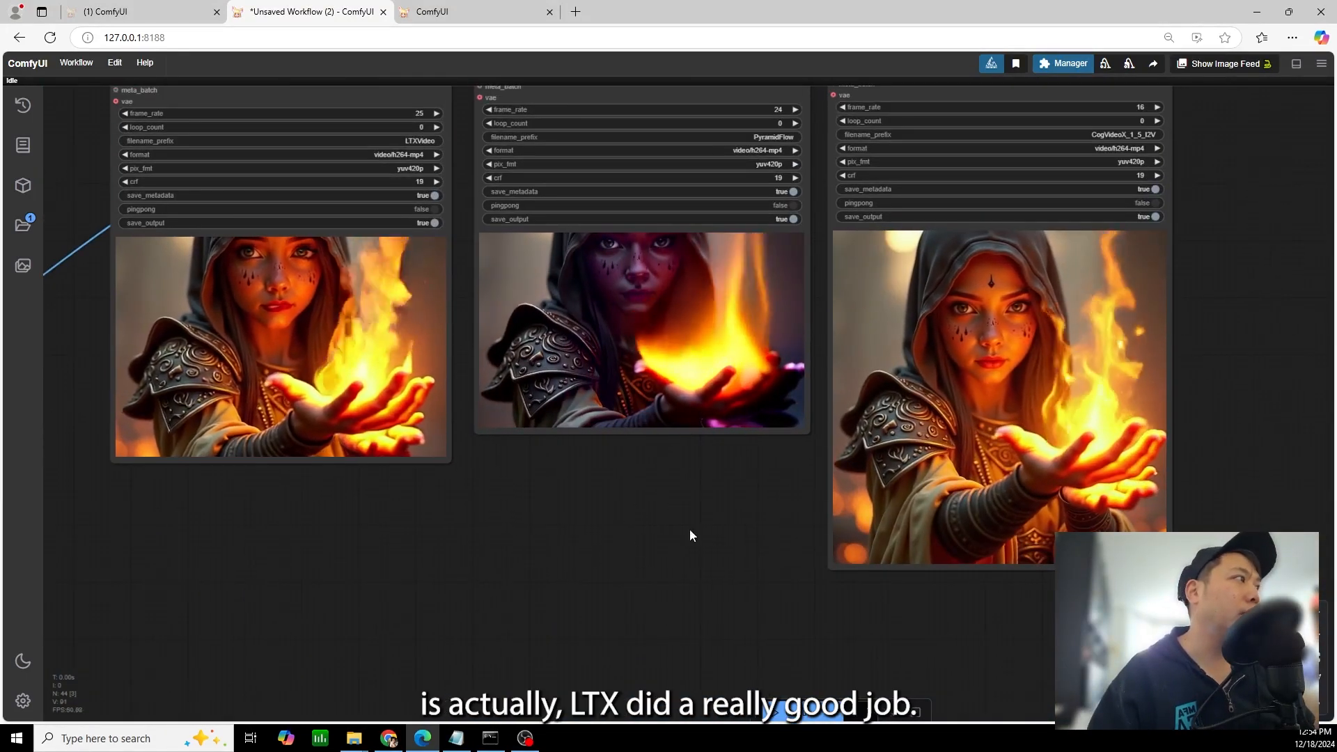
mouse_move(309, 352)
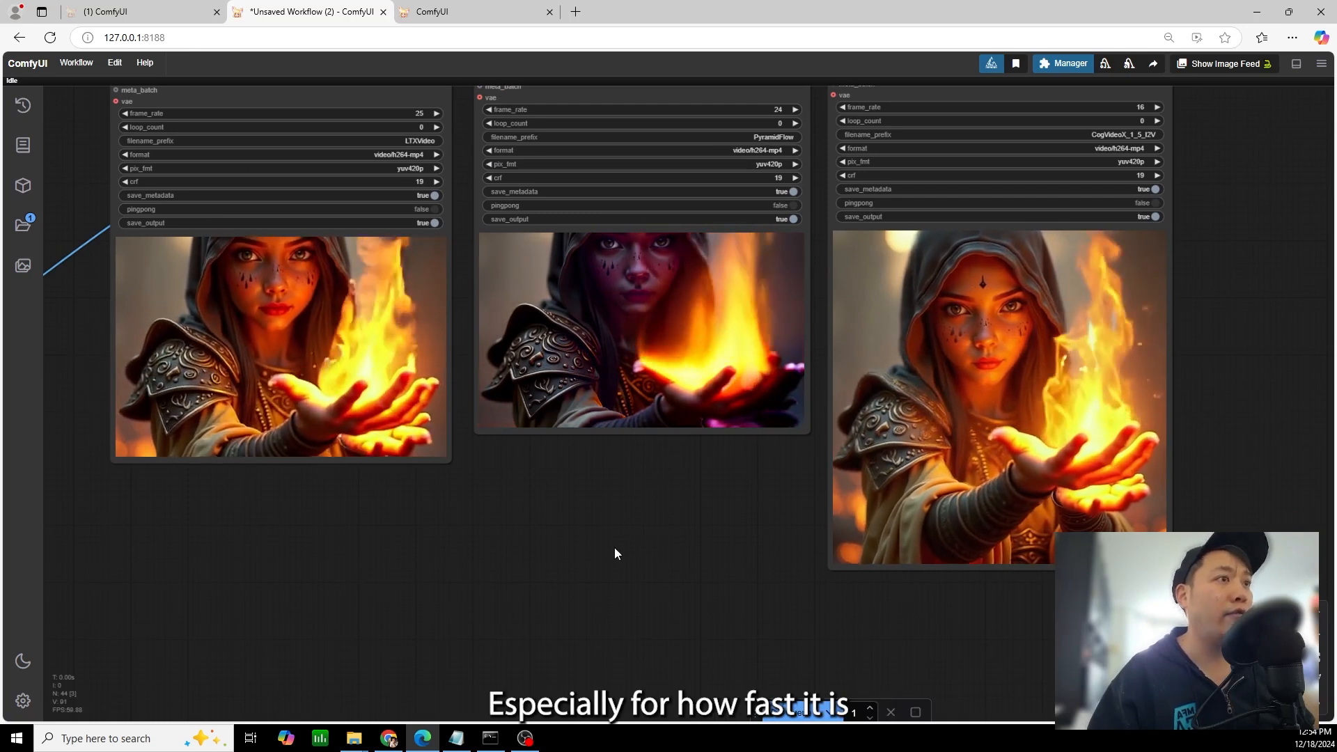
mouse_move(1033, 312)
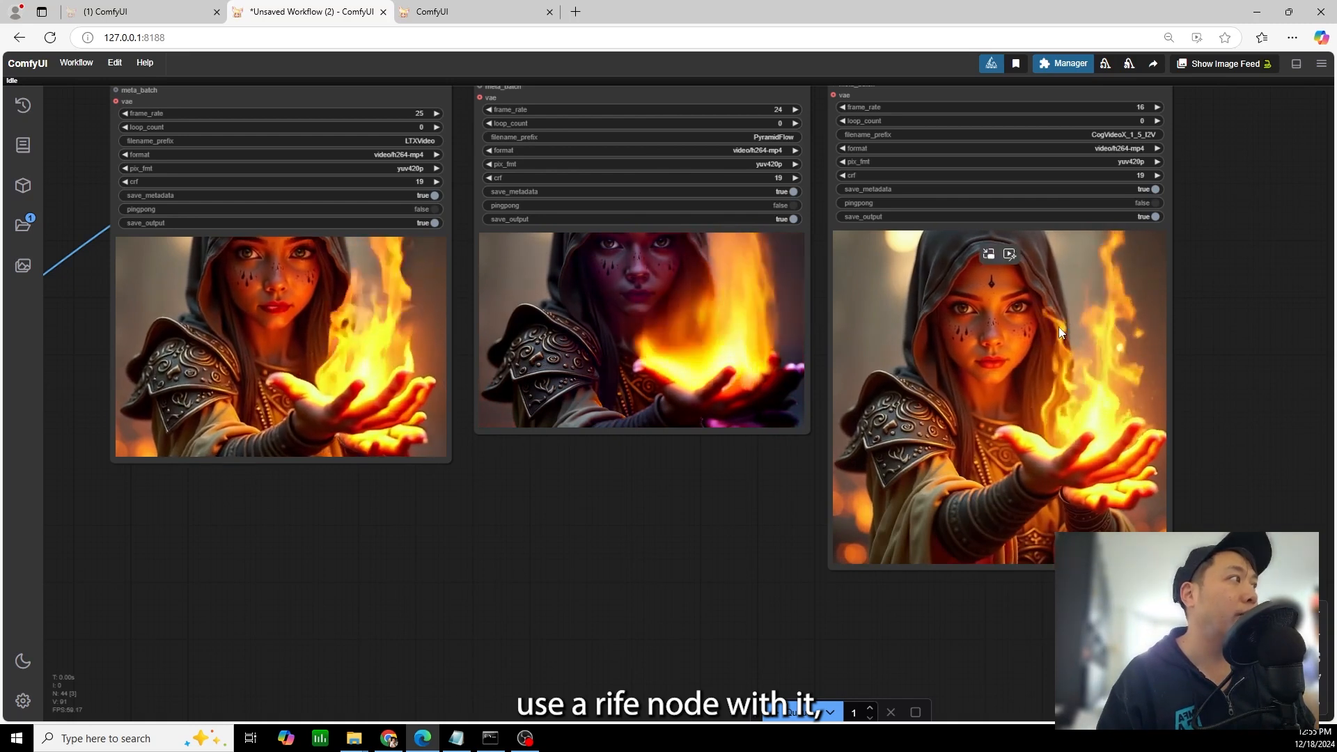
Check the RIFE VFI node connected to the CogVideoX output, and compare its mage video with the other two
scroll(1069, 373, down, 4)
drag(319, 327, 773, 411)
drag(551, 493, 373, 570)
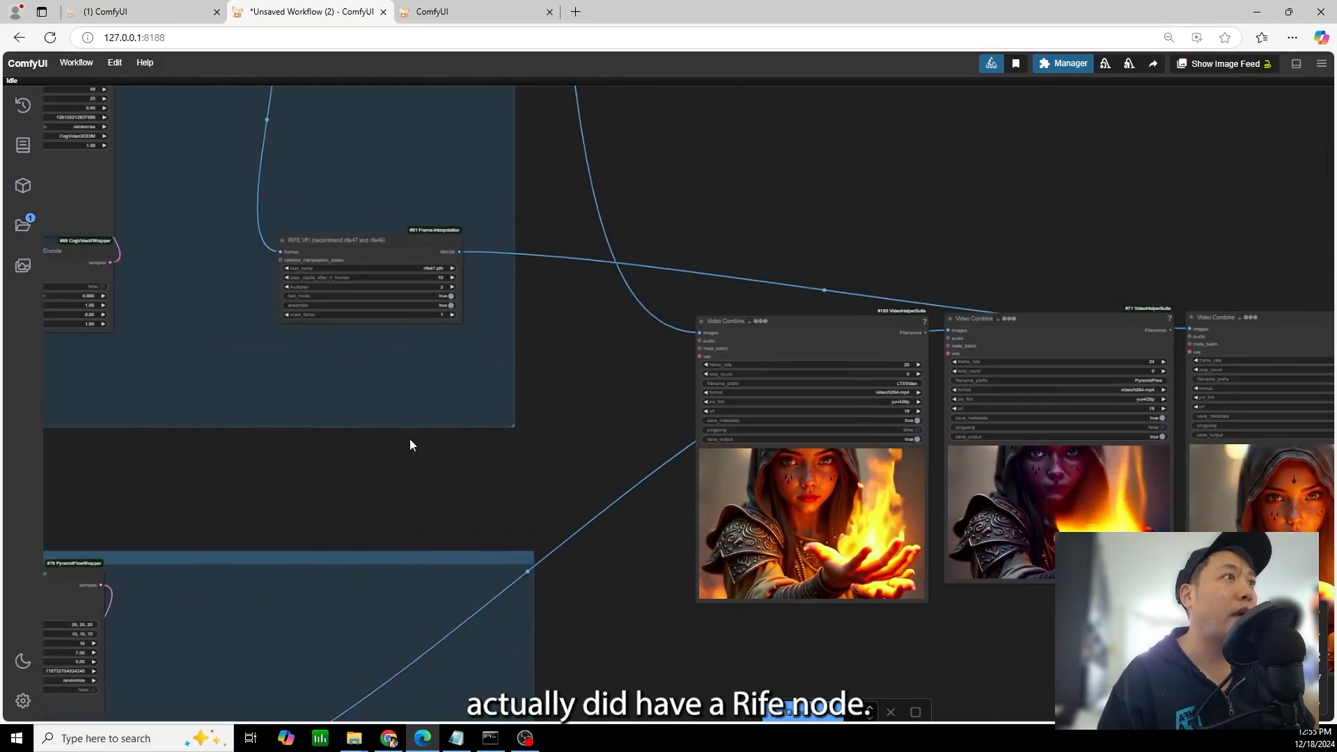
scroll(408, 435, up, 5)
scroll(1264, 704, down, 1)
drag(1264, 704, 616, 552)
scroll(616, 552, down, 2)
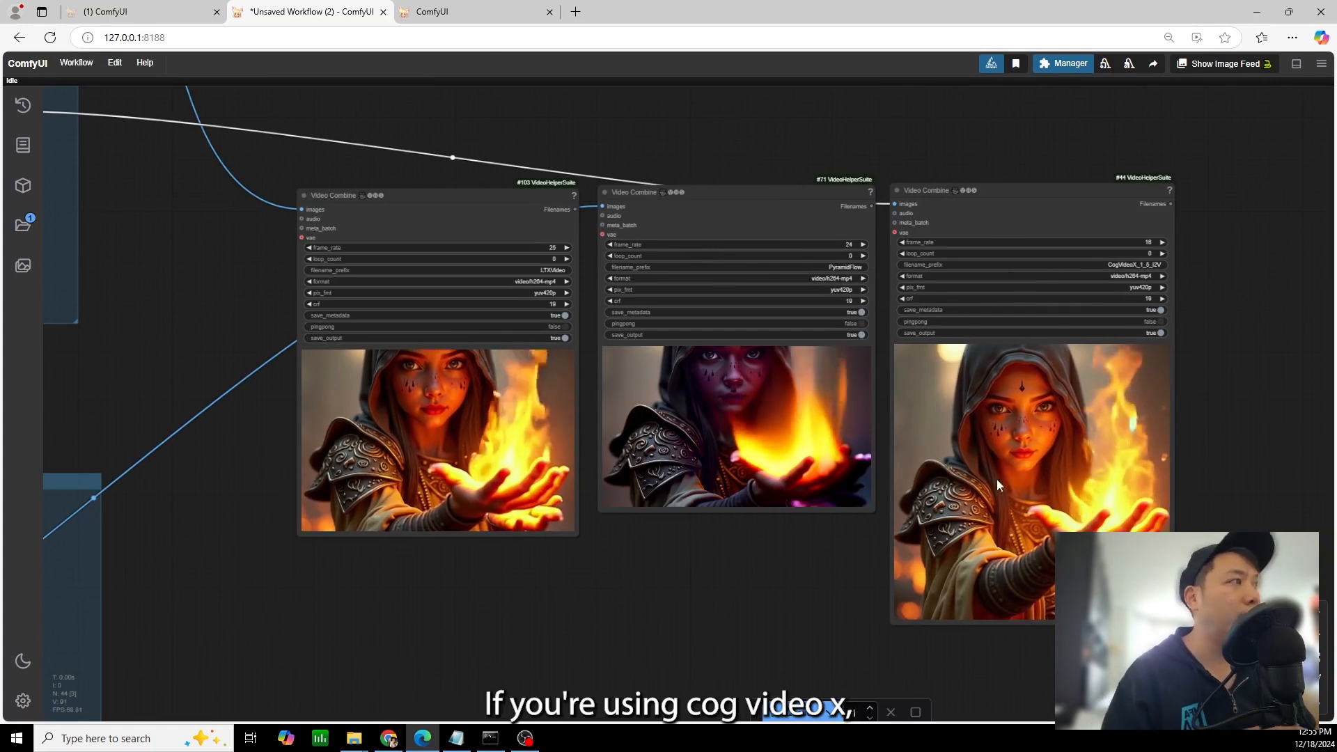
scroll(1223, 406, up, 1)
scroll(719, 488, down, 2)
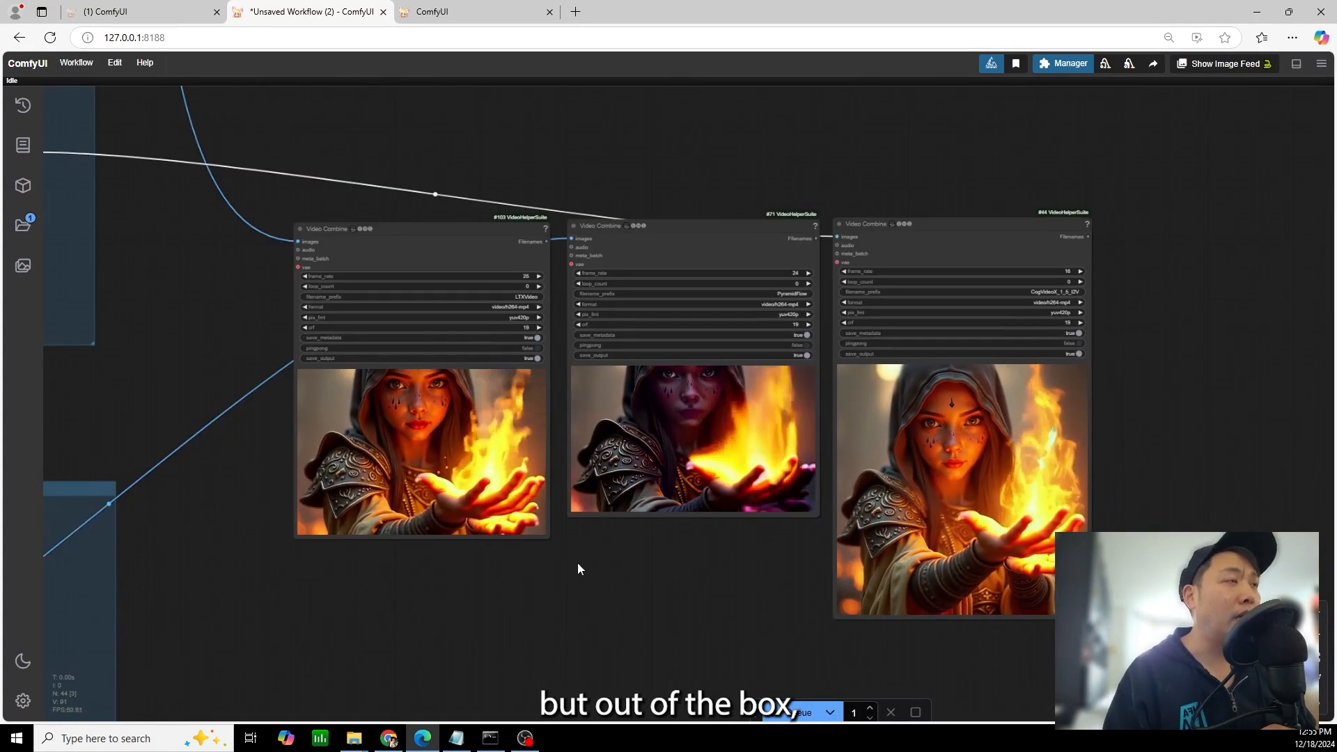
scroll(576, 568, up, 3)
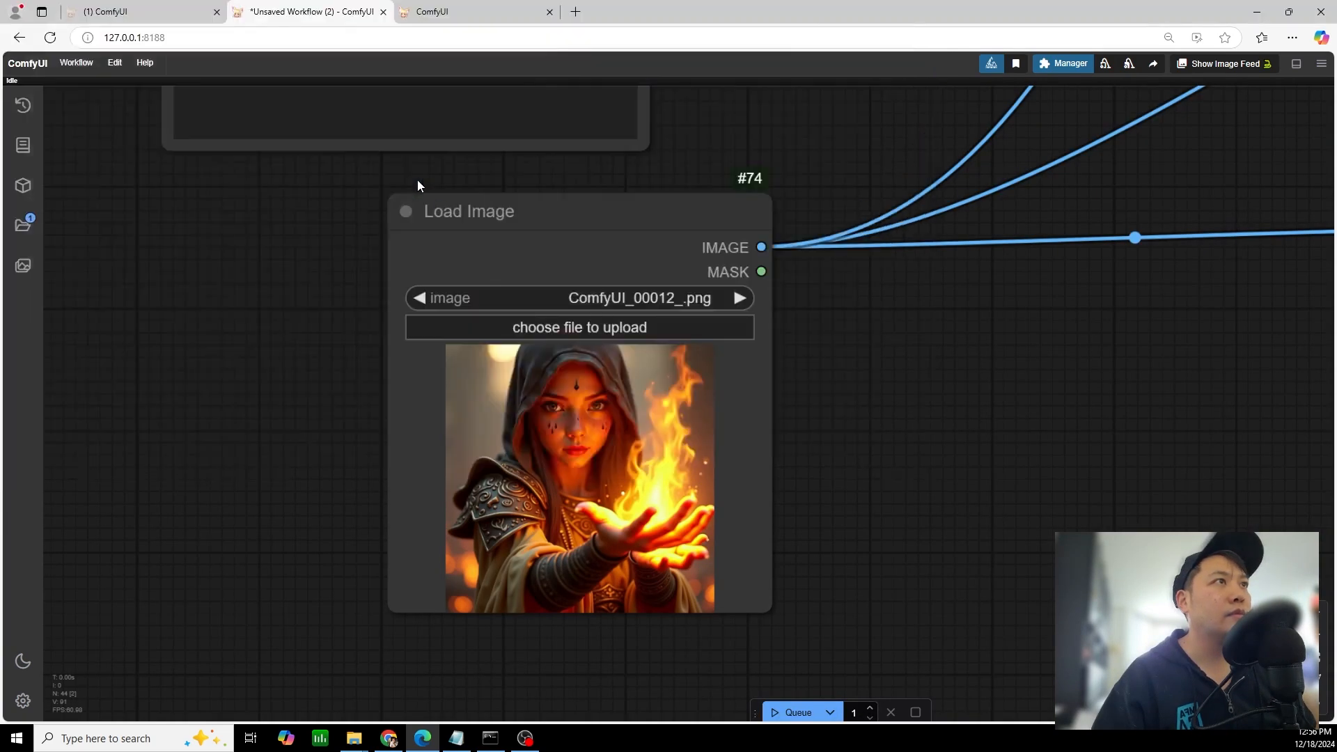
Load the wolf image fantasyart_00033_.png as the source image and set the Text Box prompt to "a close up of a wolf growling"
scroll(710, 382, up, 6)
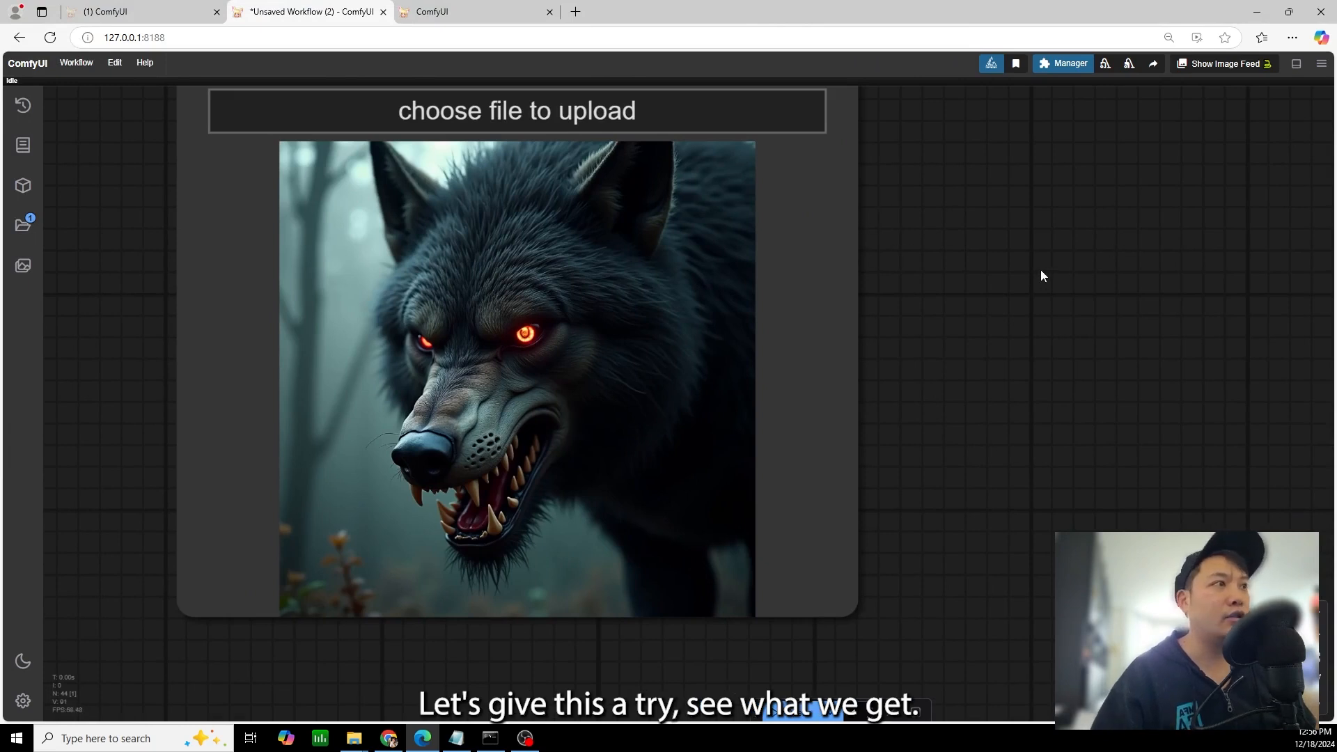
scroll(1026, 237, down, 6)
drag(1025, 232, 813, 612)
scroll(716, 239, down, 4)
drag(717, 239, 840, 186)
scroll(787, 330, up, 4)
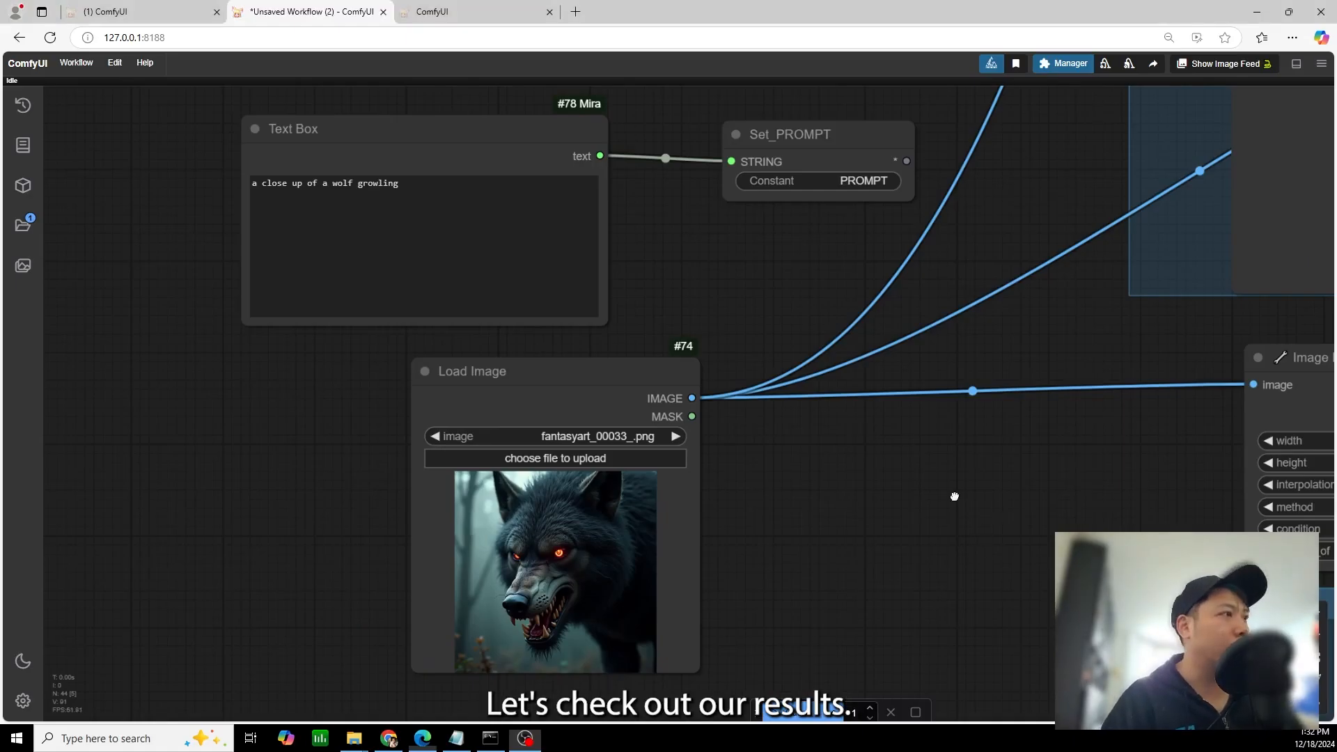
Examine the growling wolf videos from LTXVideo, PyramidFlow and CogVideoX, comparing head movement, teeth and eyes
drag(997, 511, 278, 341)
scroll(567, 397, down, 10)
drag(672, 308, 328, 170)
drag(1184, 334, 234, 488)
scroll(493, 519, up, 3)
drag(493, 519, 464, 544)
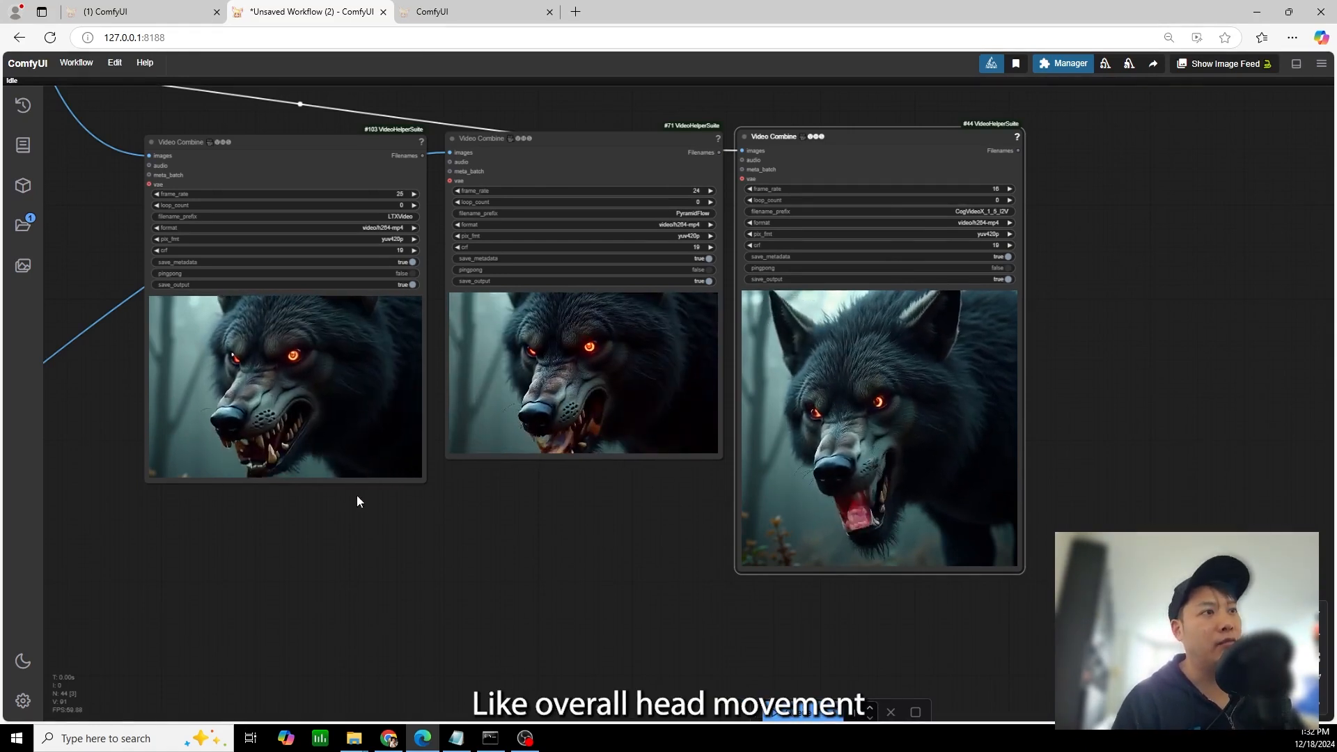
scroll(275, 456, up, 3)
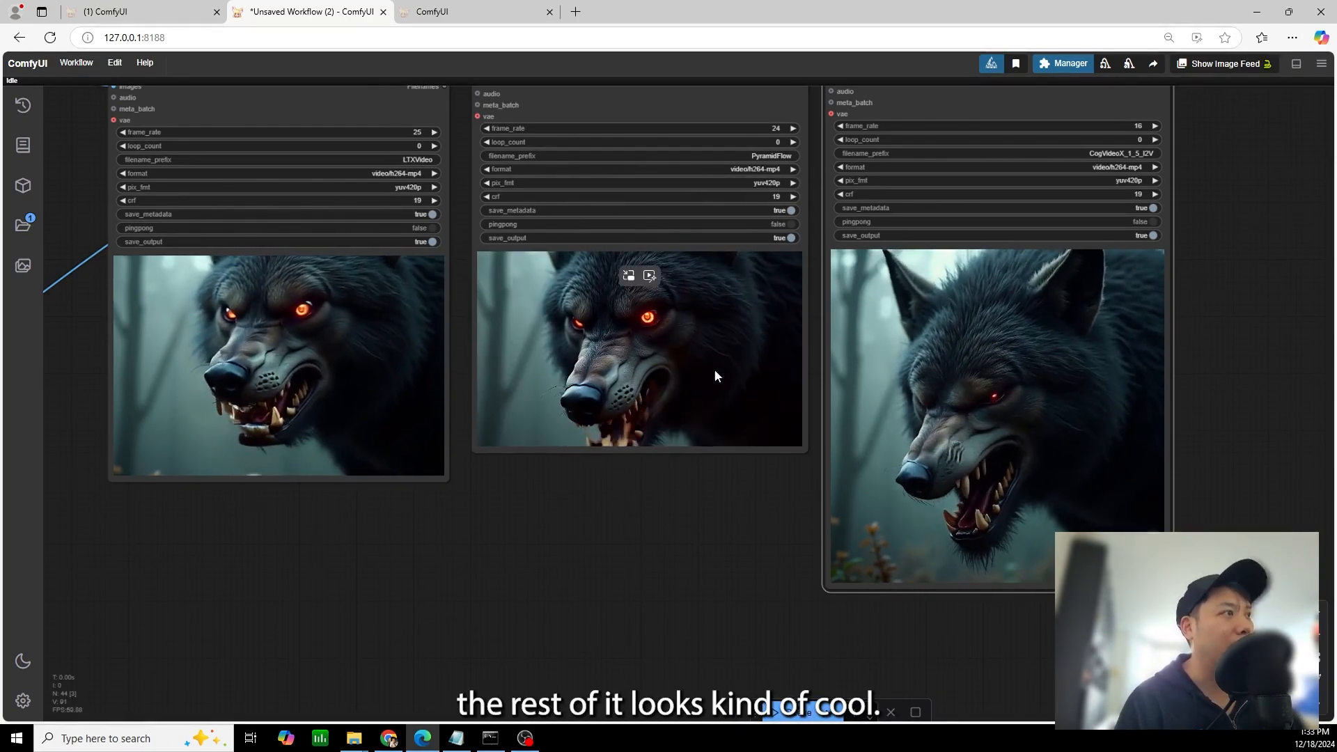
drag(1188, 341, 961, 340)
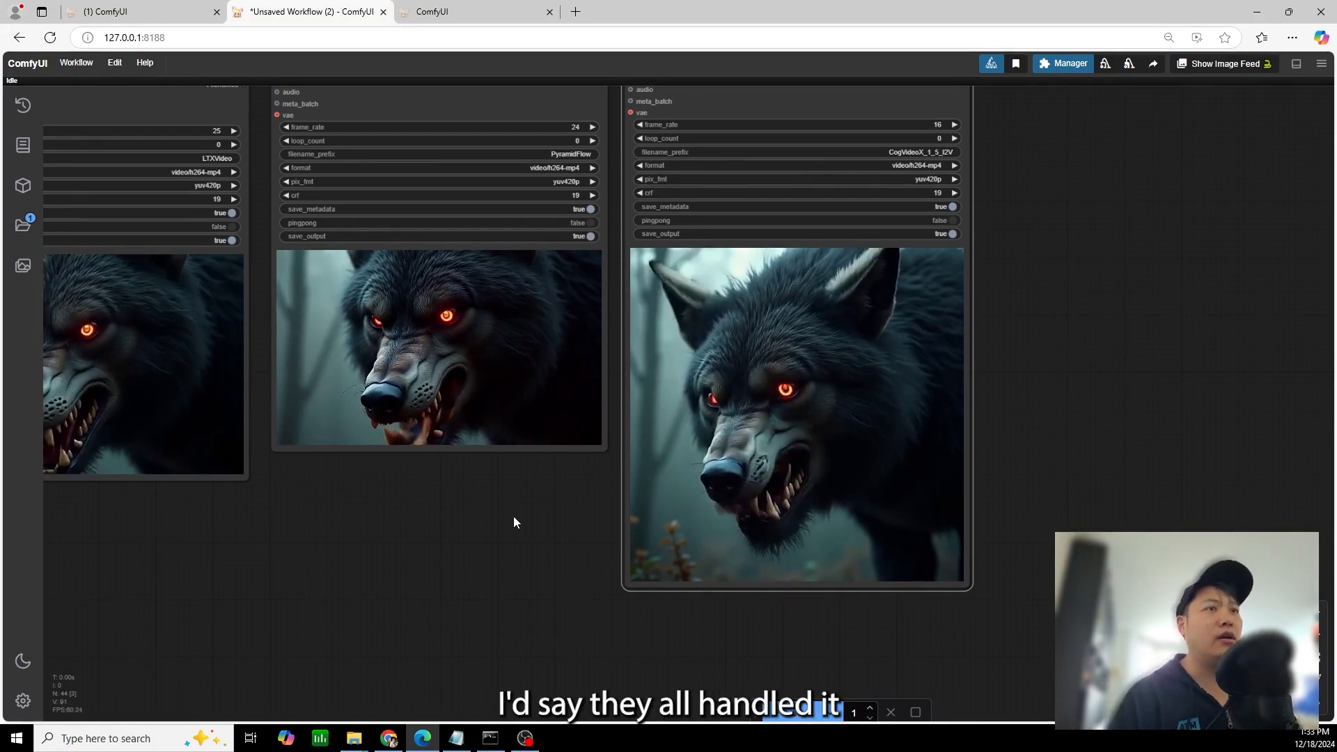
drag(477, 521, 661, 553)
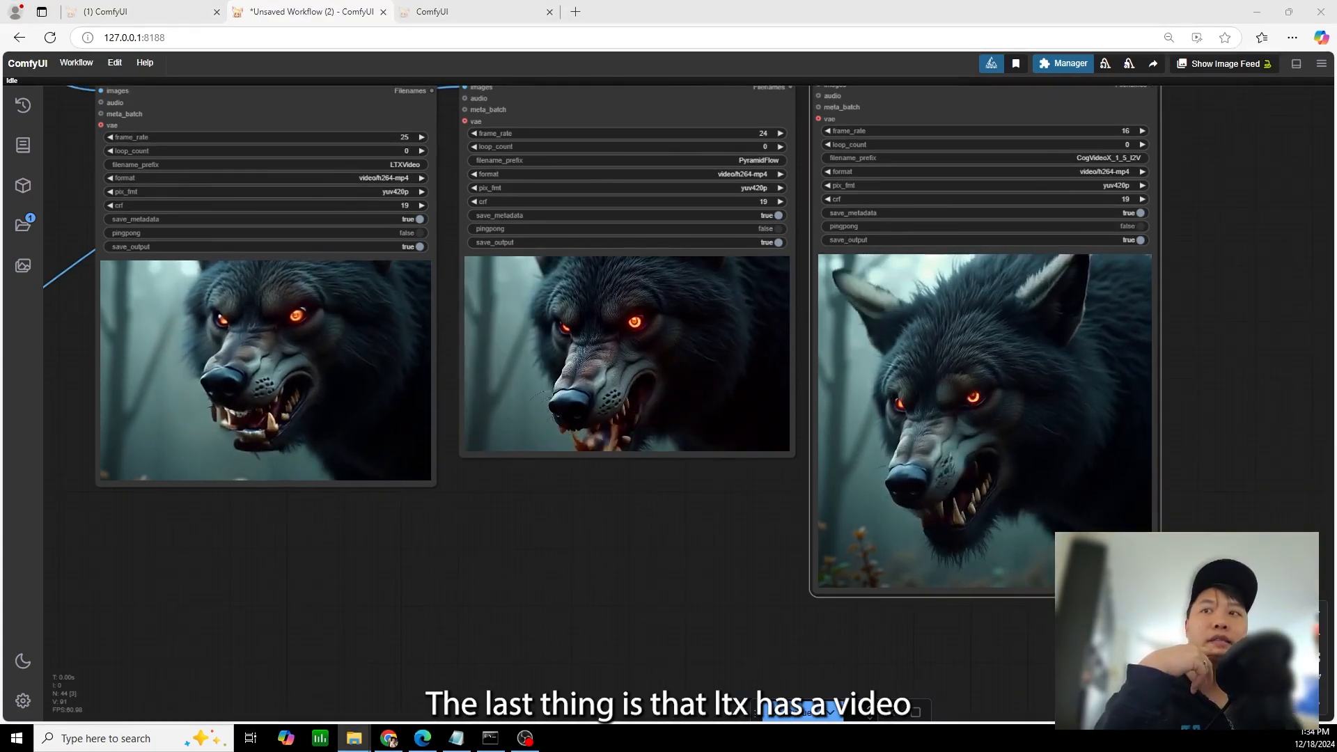
Load the ltxvideo-v2v workflow onto the canvas and look over its node layout
drag(91, 560, 712, 478)
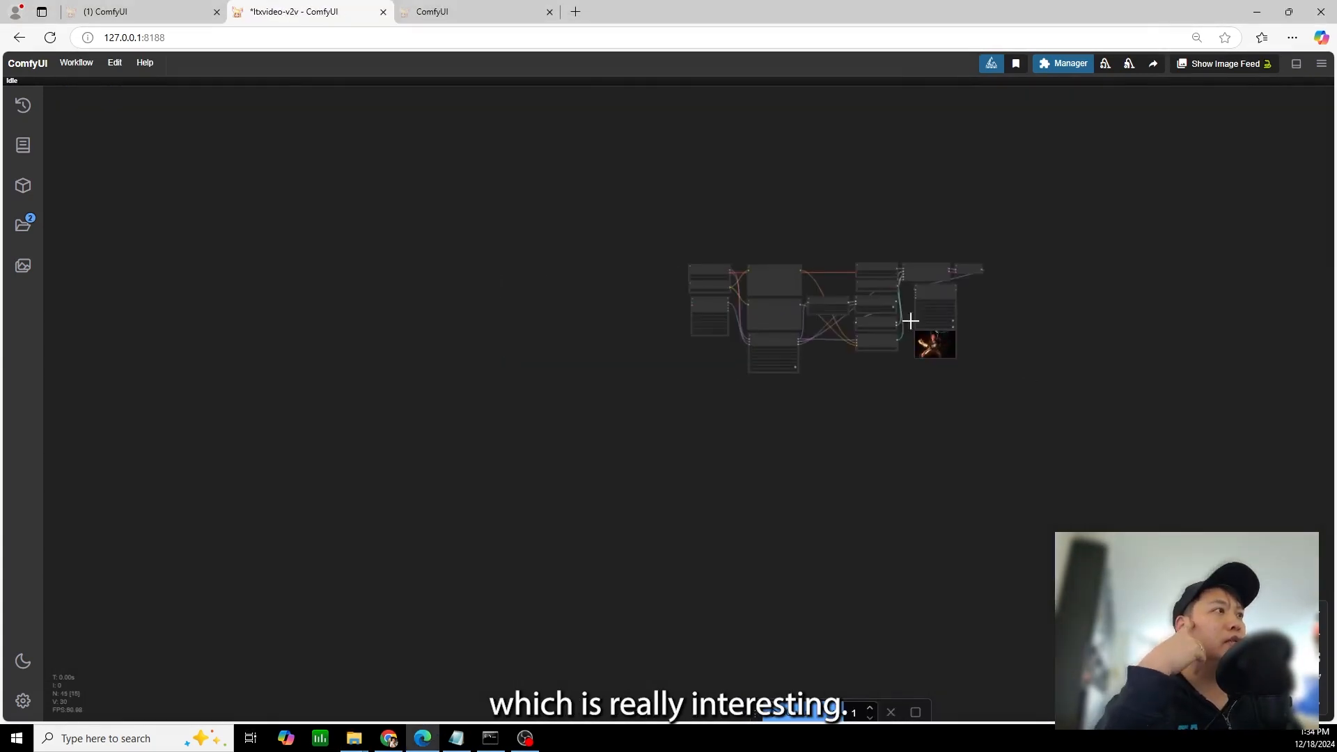
scroll(749, 411, up, 15)
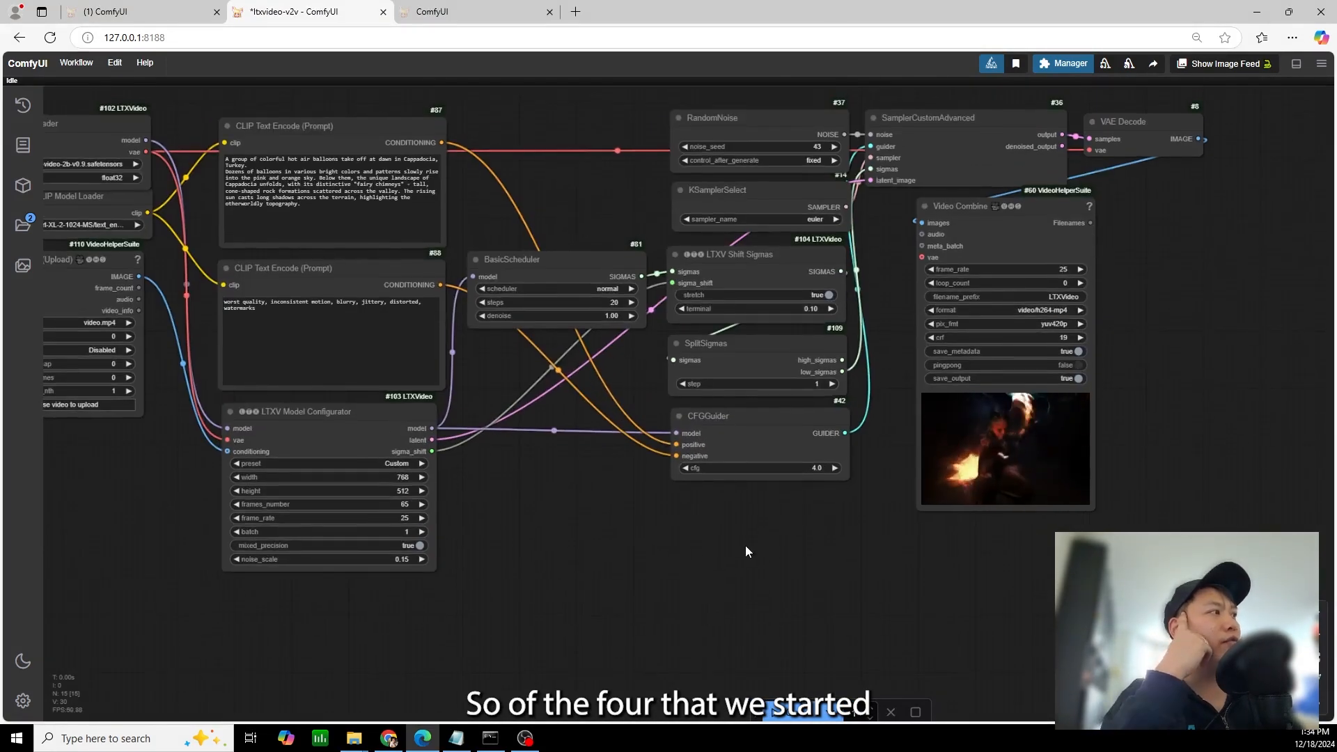
drag(617, 552, 717, 570)
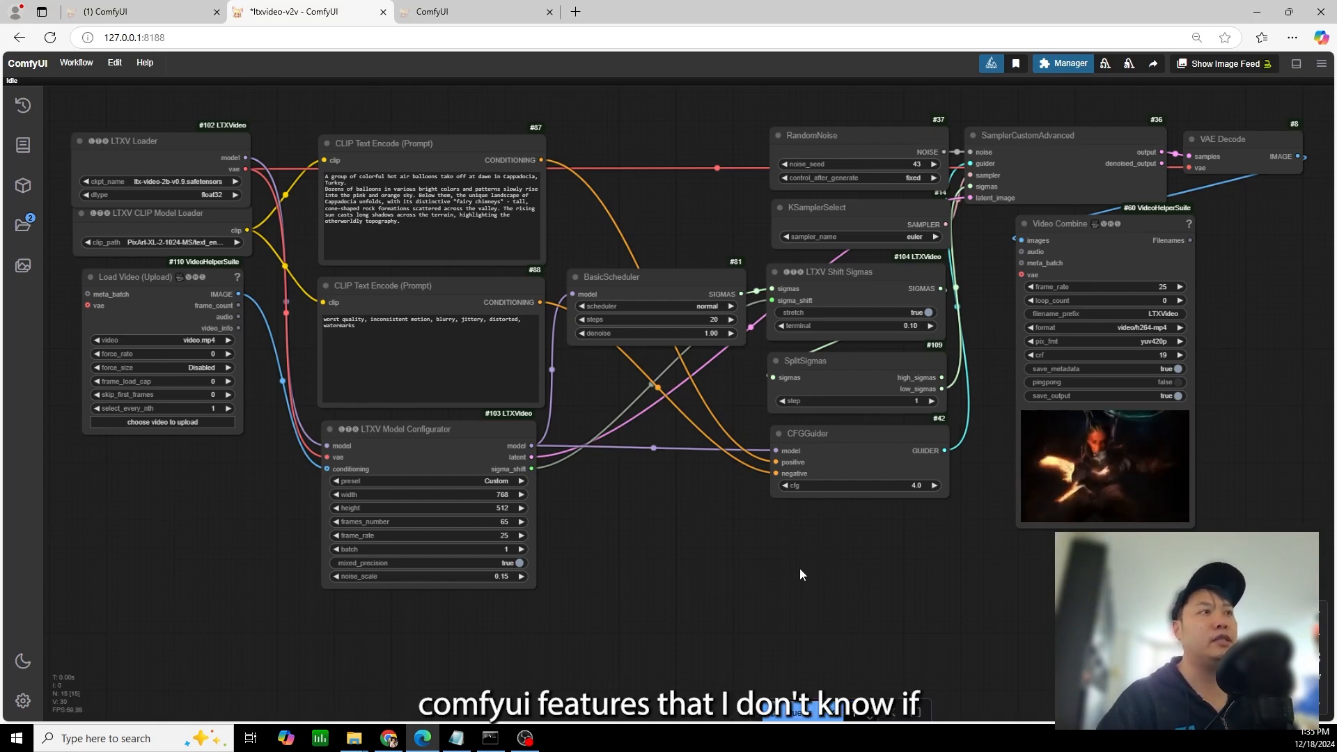
mouse_move(434, 429)
mouse_down()
mouse_move(449, 456)
mouse_move(439, 427)
mouse_up()
drag(691, 487, 759, 562)
scroll(710, 471, up, 2)
scroll(851, 535, up, 1)
scroll(852, 542, down, 3)
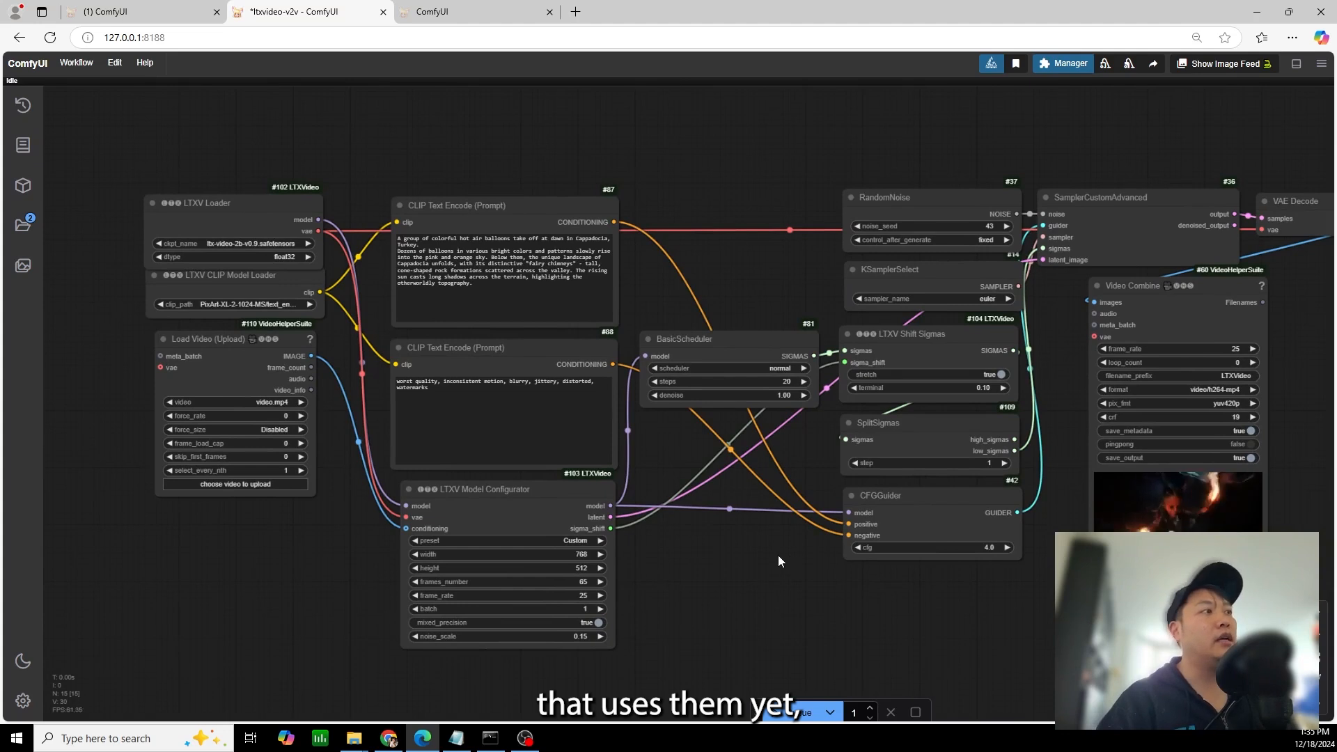
drag(779, 554, 733, 539)
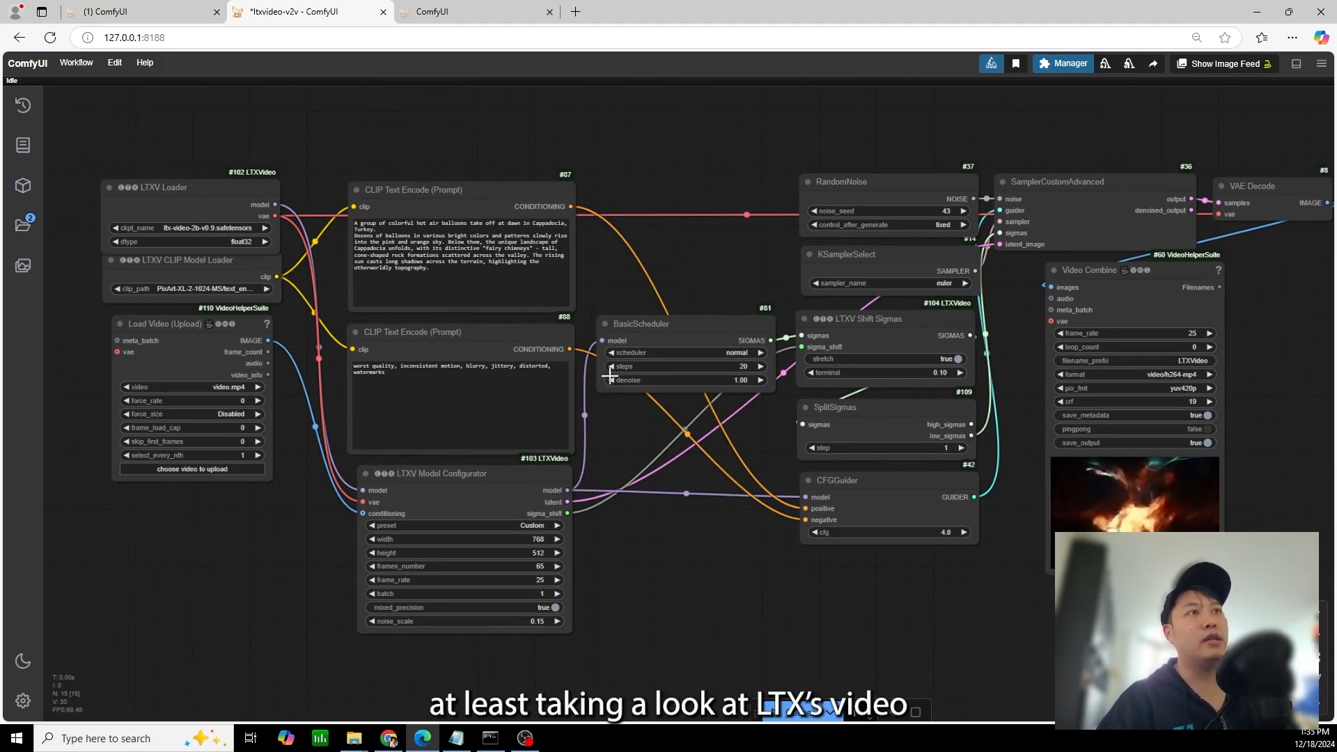
Move the LTXV Loader node up slightly and set its checkpoint to LTX\ltx-video-2b-v0.9.safetensors
drag(181, 189, 182, 166)
scroll(237, 209, up, 3)
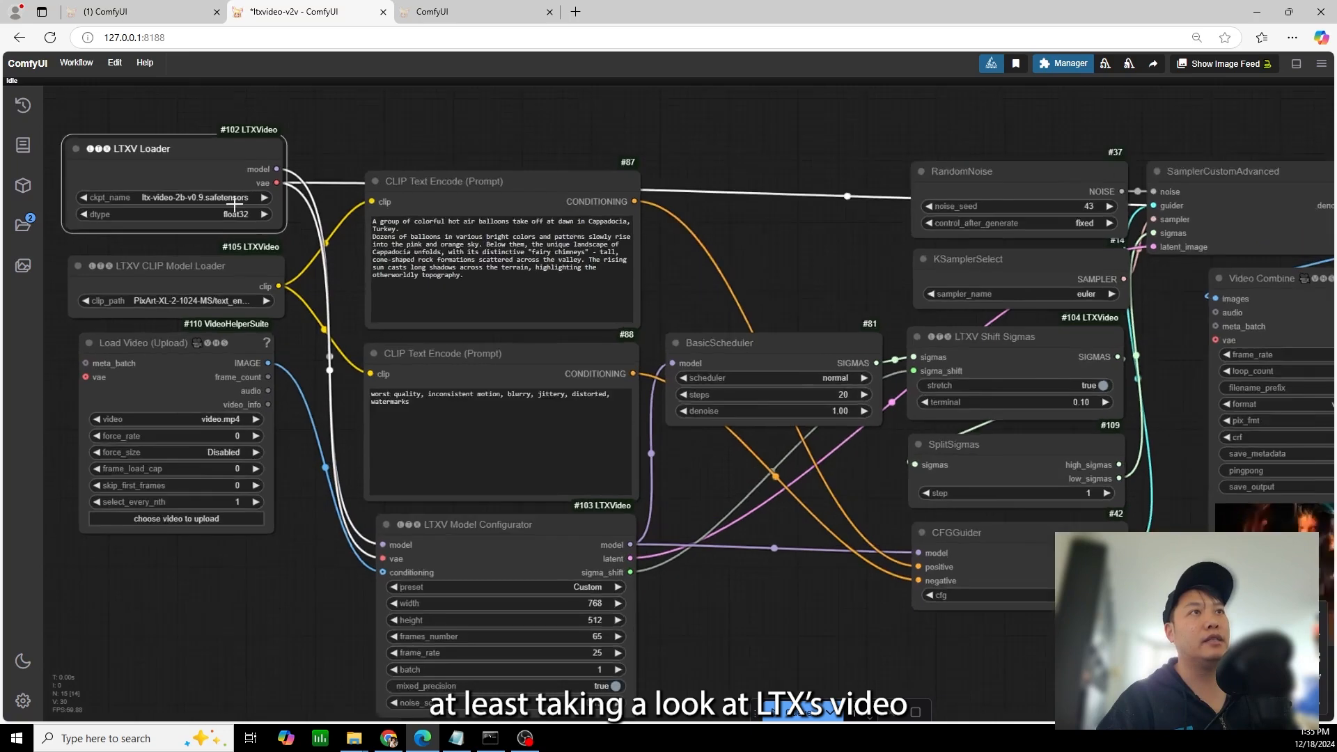
scroll(333, 224, up, 2)
click(231, 199)
click(271, 184)
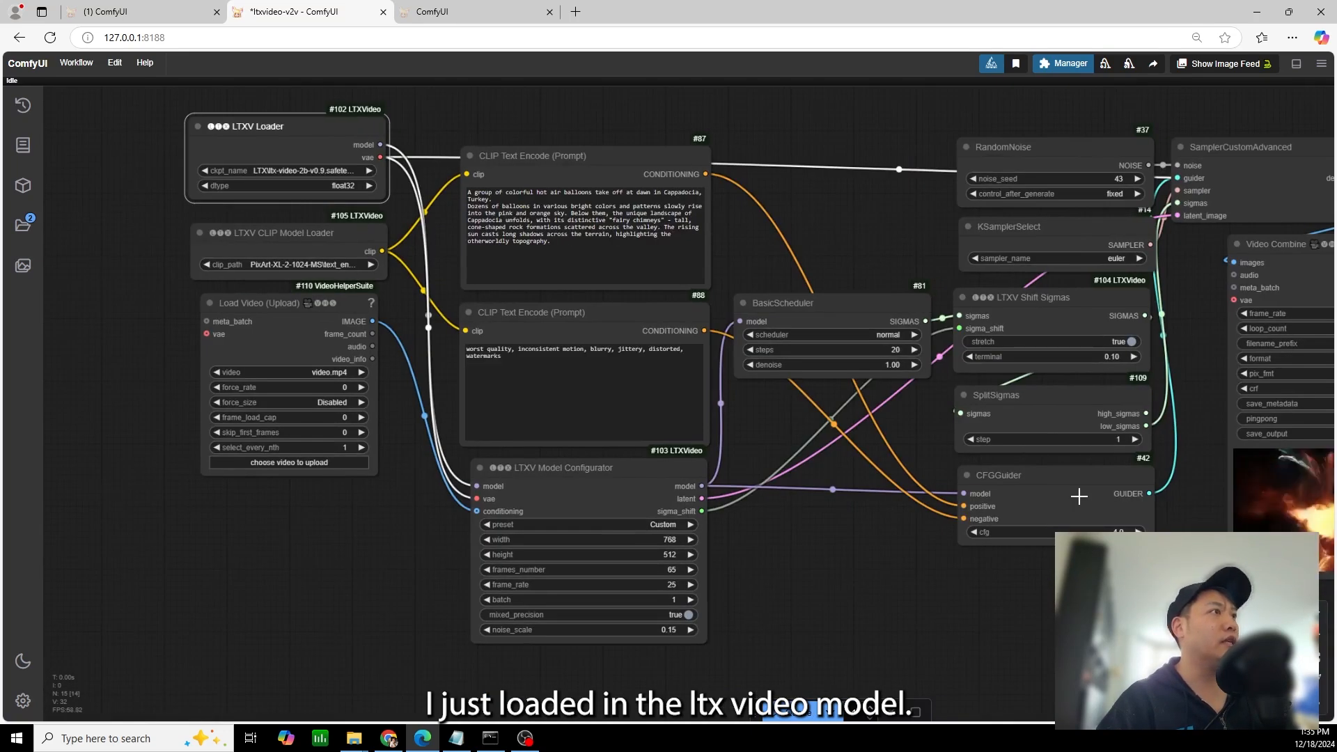
Upload the clip of a woman holding two orange halves into the Load Video node and view its preview
drag(966, 587, 1067, 601)
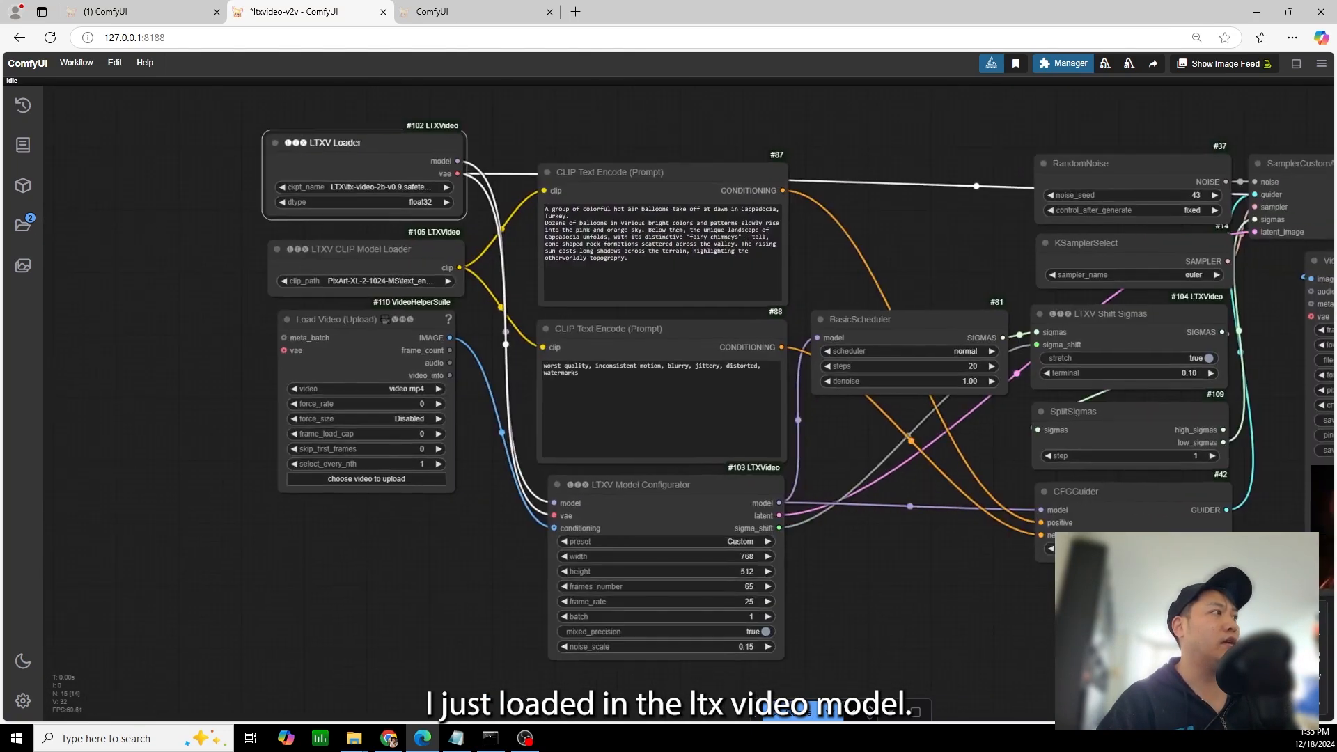
scroll(526, 582, up, 3)
click(378, 440)
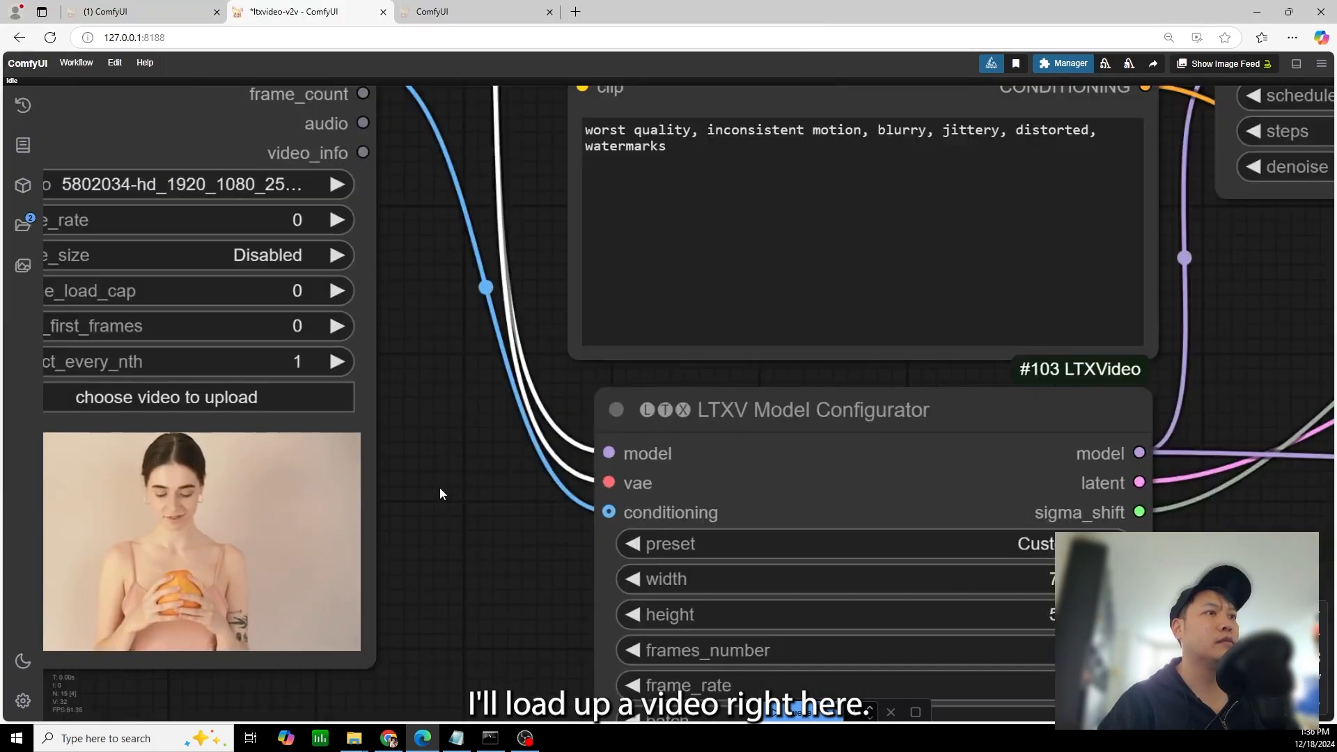
scroll(441, 489, up, 3)
drag(463, 502, 784, 322)
scroll(785, 329, up, 5)
scroll(682, 325, down, 2)
drag(672, 325, 911, 354)
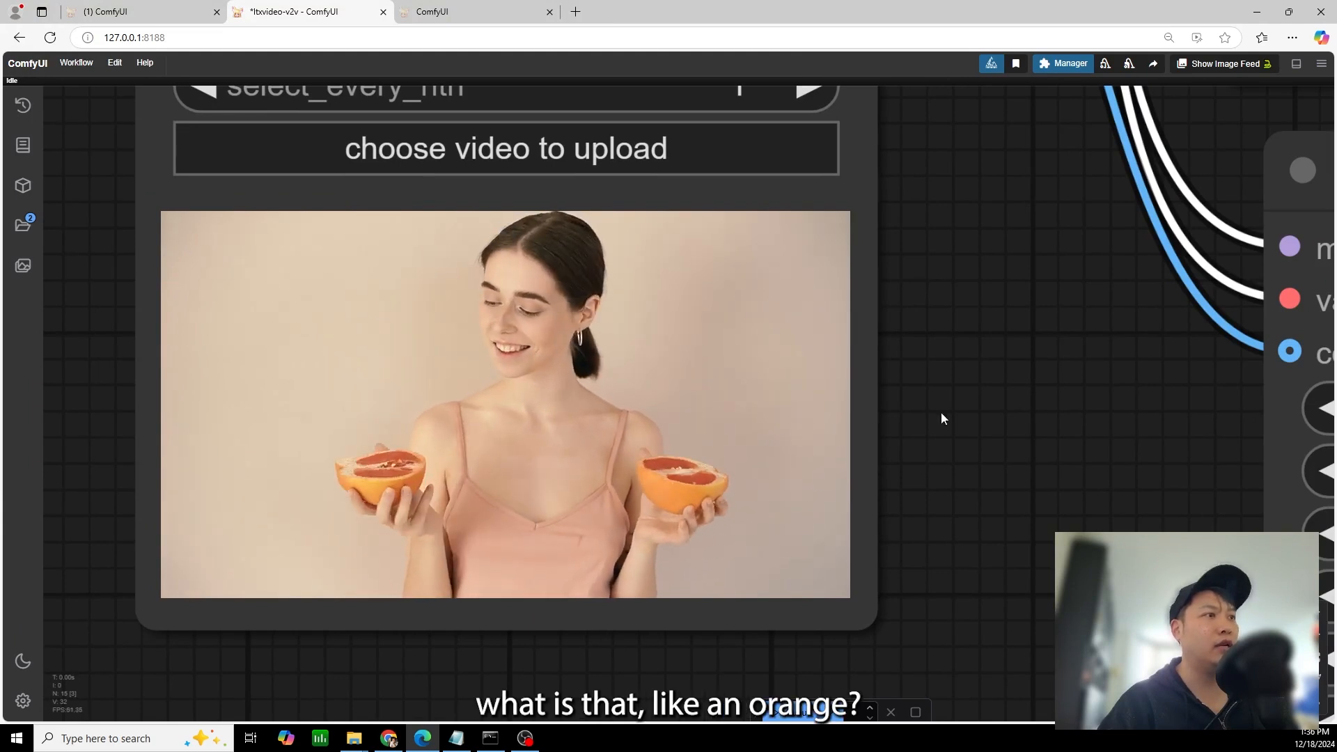
Read the positive prompt's hot air balloon description, from the opening scene sentence through the colors, sky and landscape details
scroll(906, 442, down, 7)
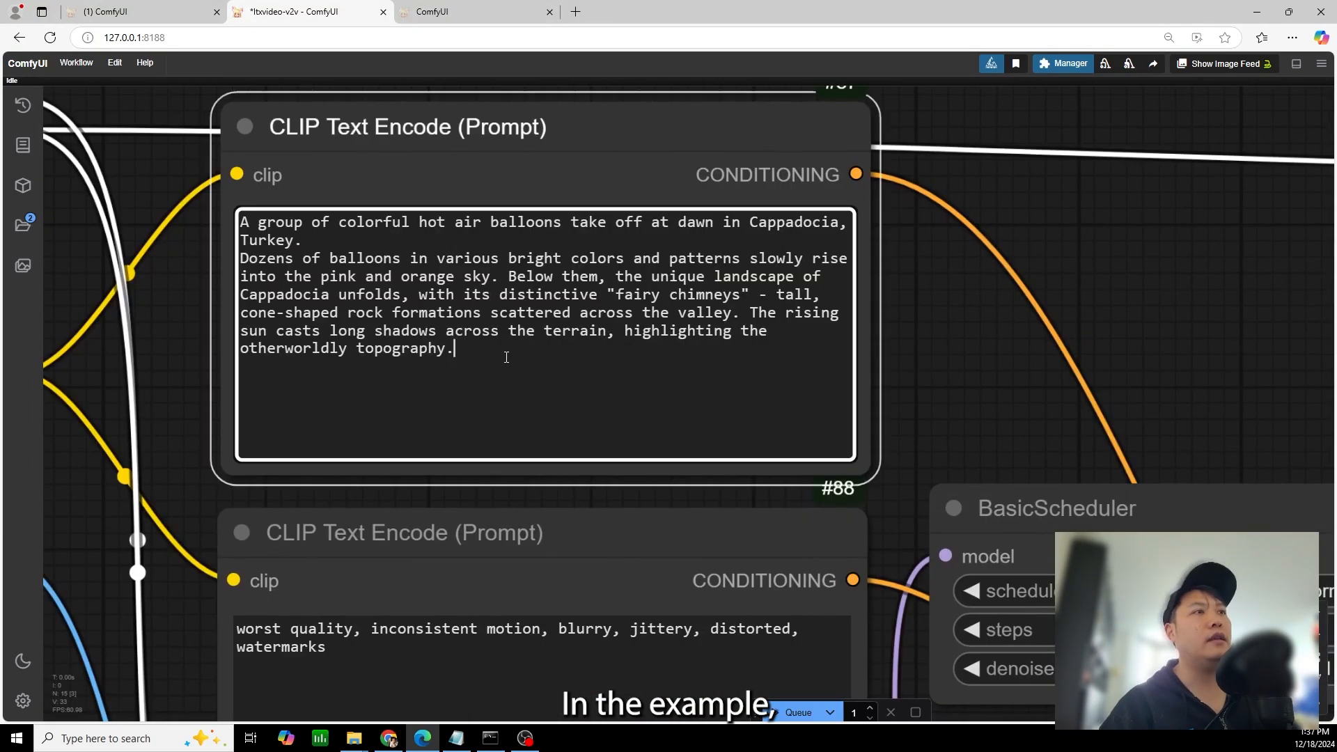
drag(508, 352, 200, 212)
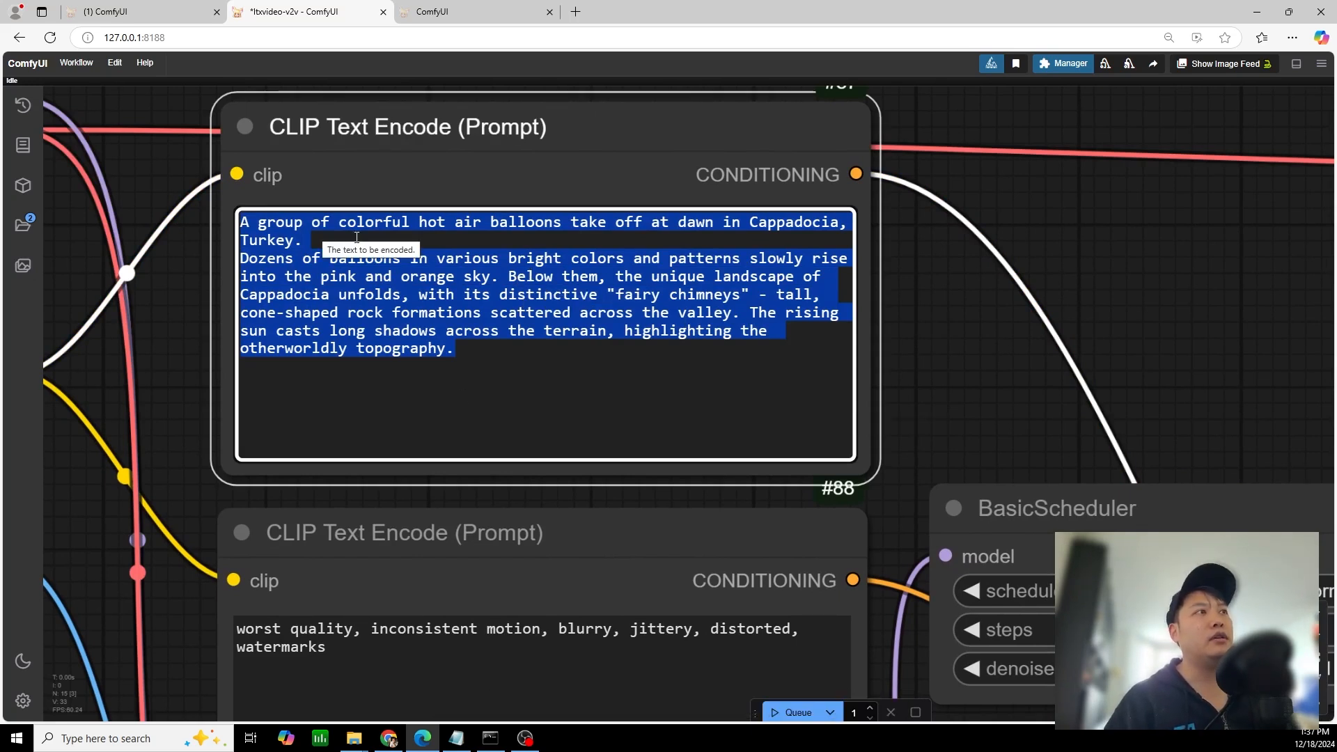
click(663, 412)
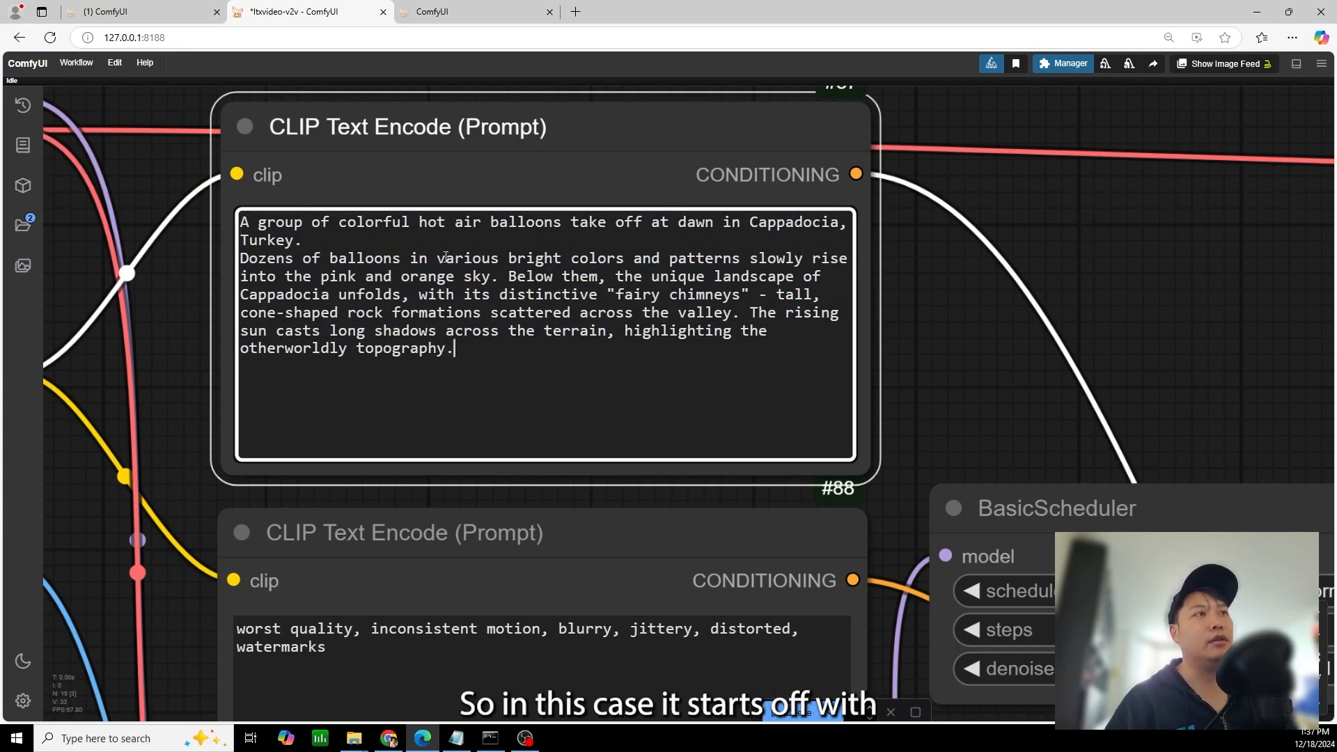
drag(231, 217, 224, 212)
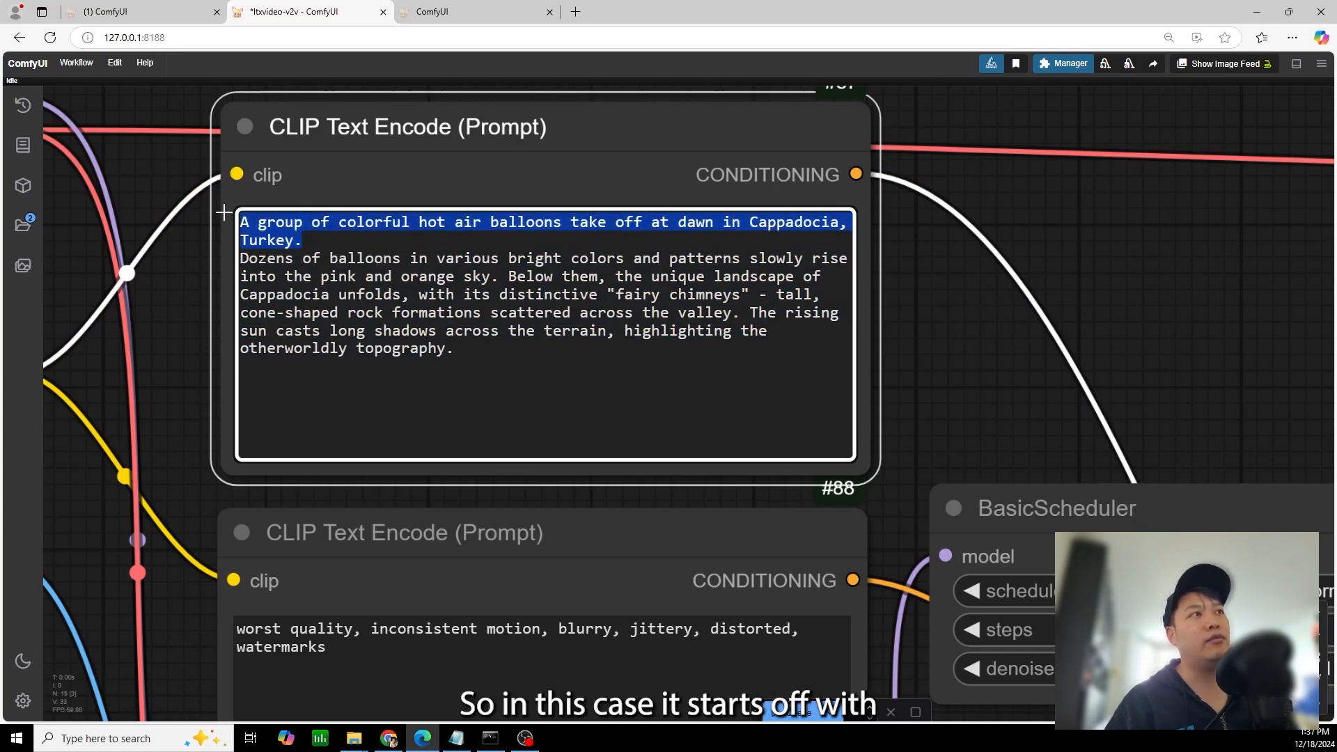
click(406, 237)
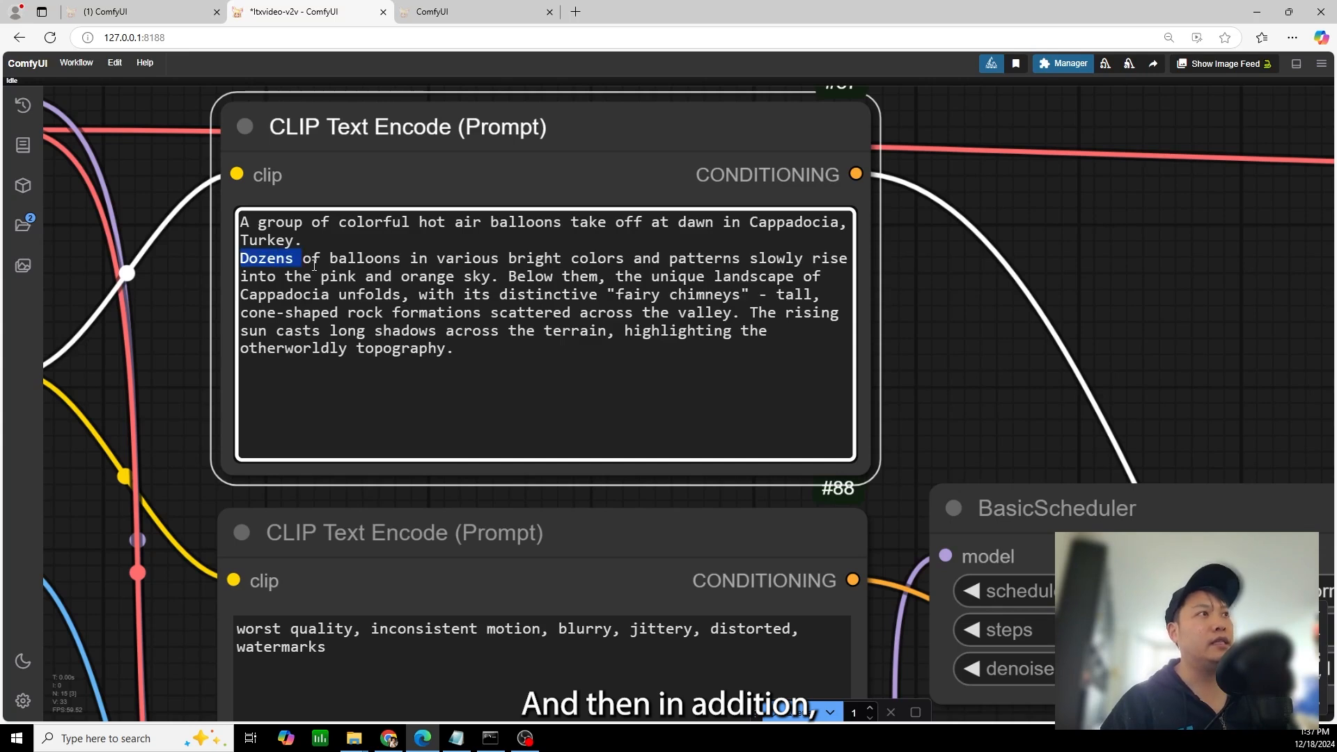
drag(306, 266, 413, 260)
drag(497, 254, 509, 257)
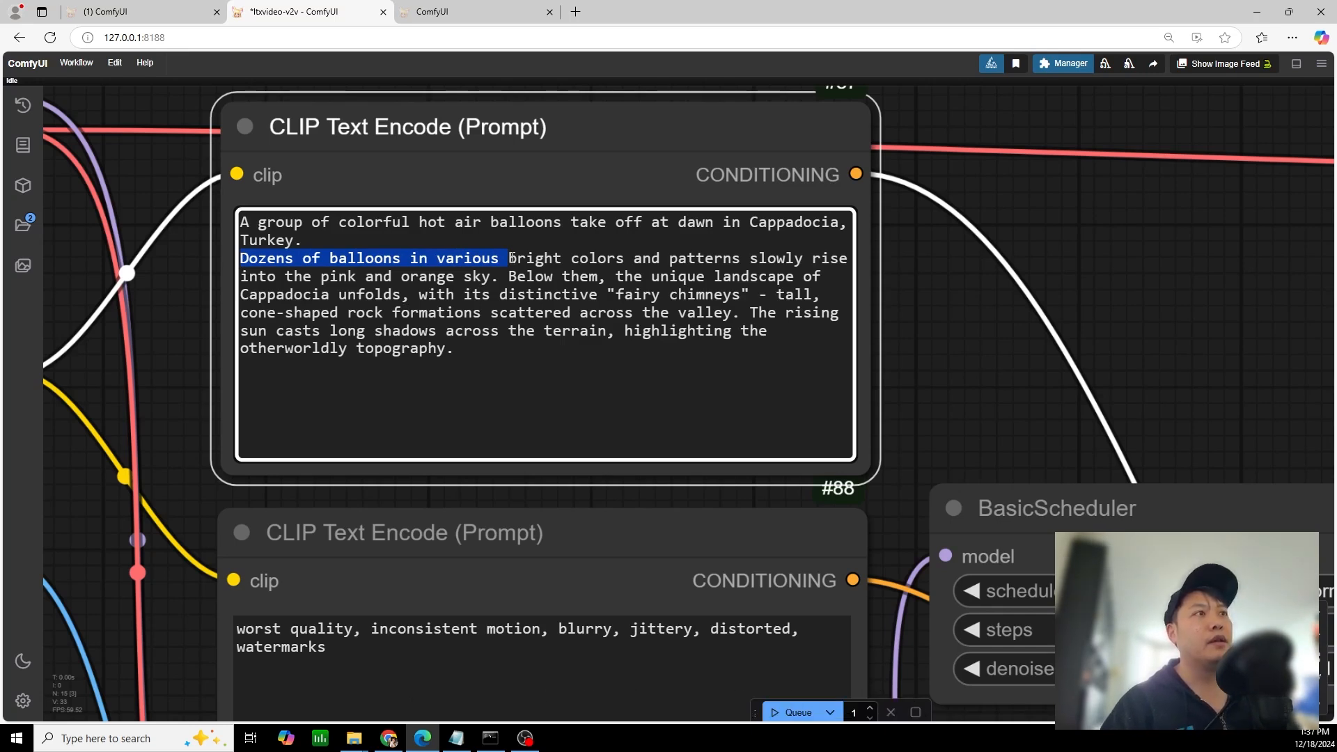
drag(503, 262, 495, 277)
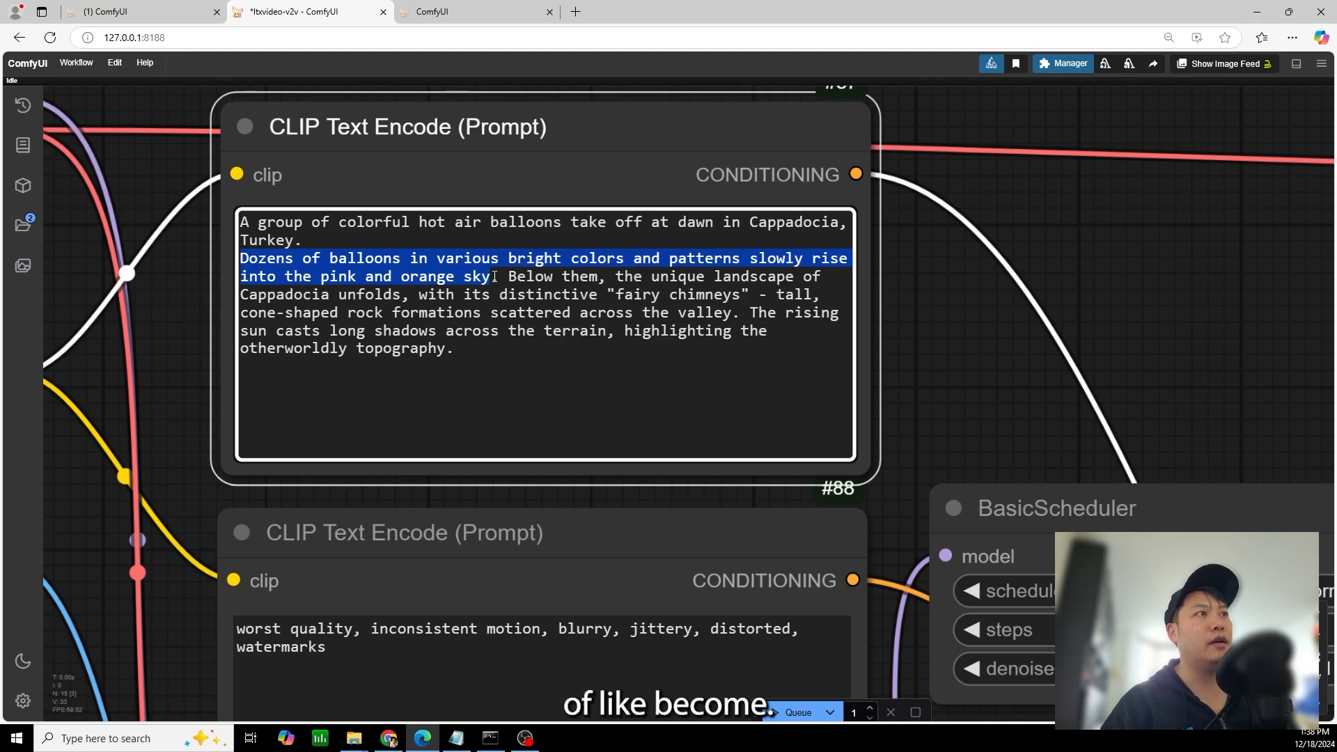
drag(539, 282, 752, 300)
drag(639, 301, 171, 198)
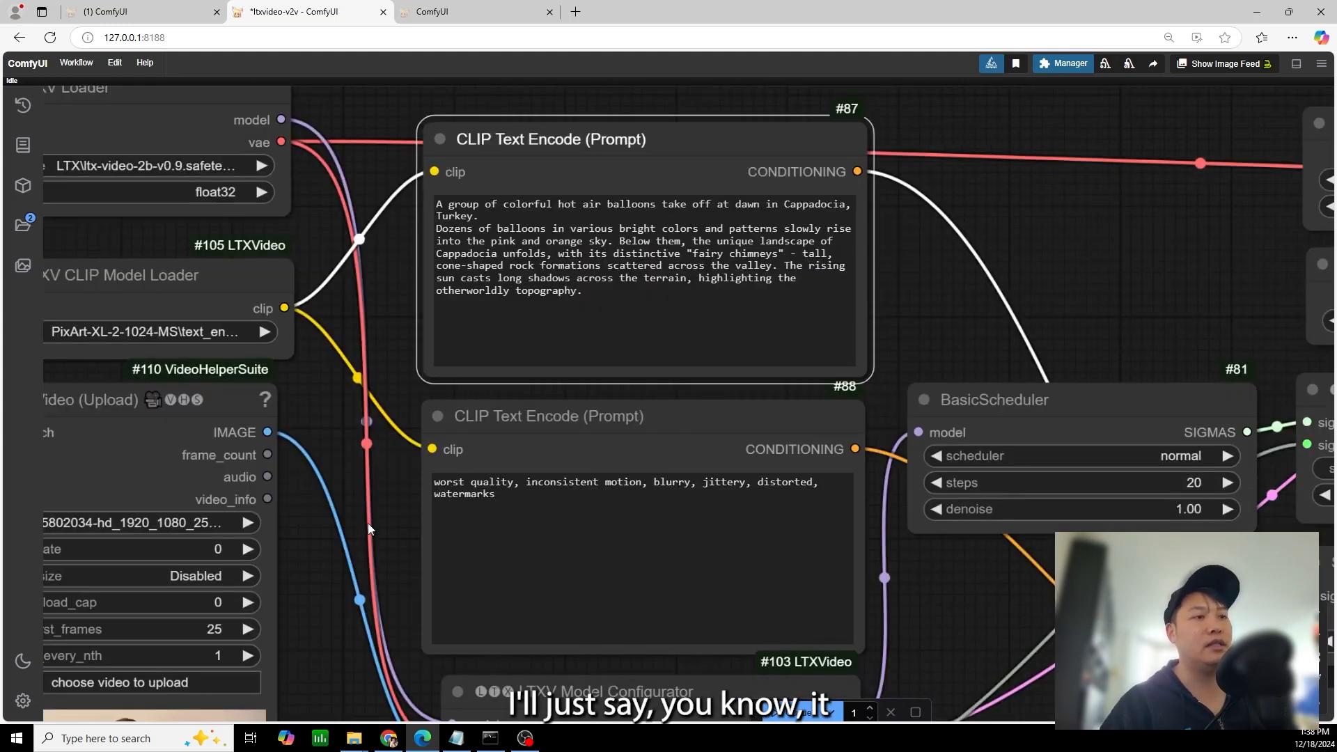
Replace the positive prompt with "a woman splits an organe in half, the middle is fileld with glowing bright magic, fantasy style illustration" and queue it
drag(334, 526, 510, 291)
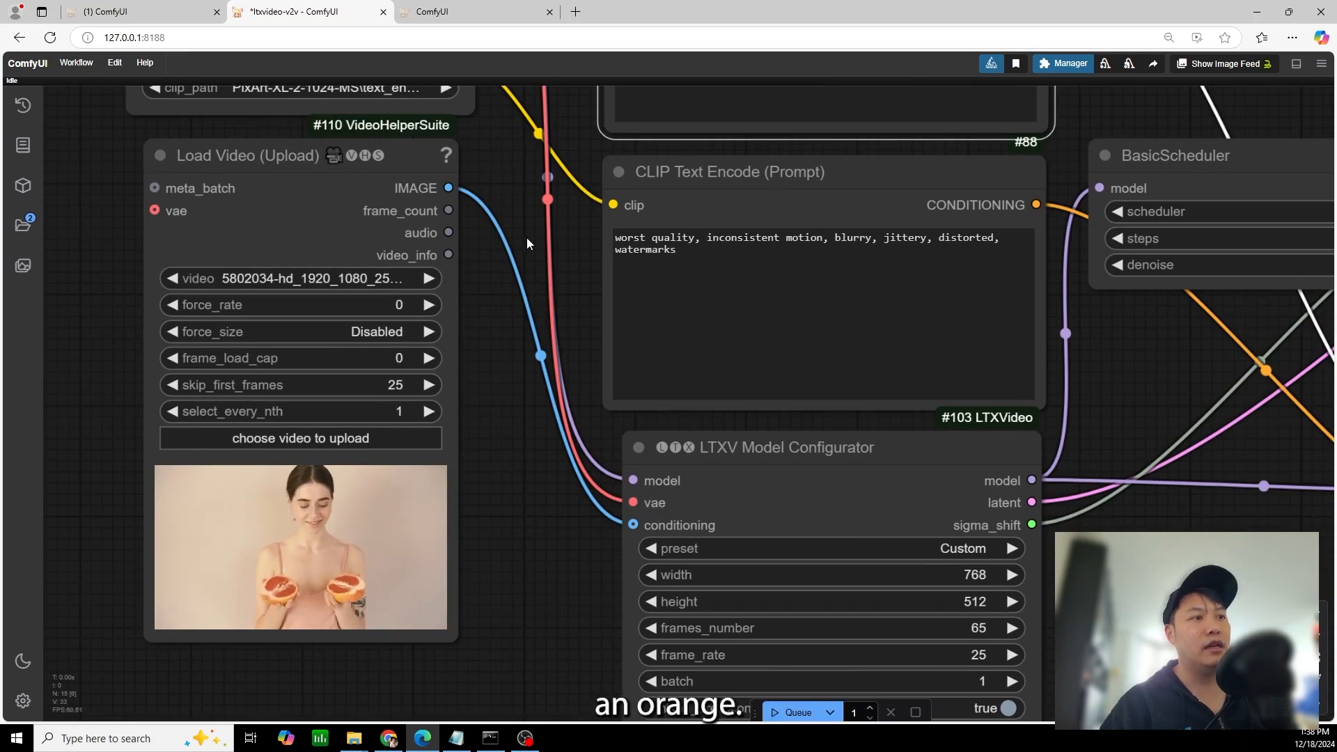
drag(532, 220, 432, 471)
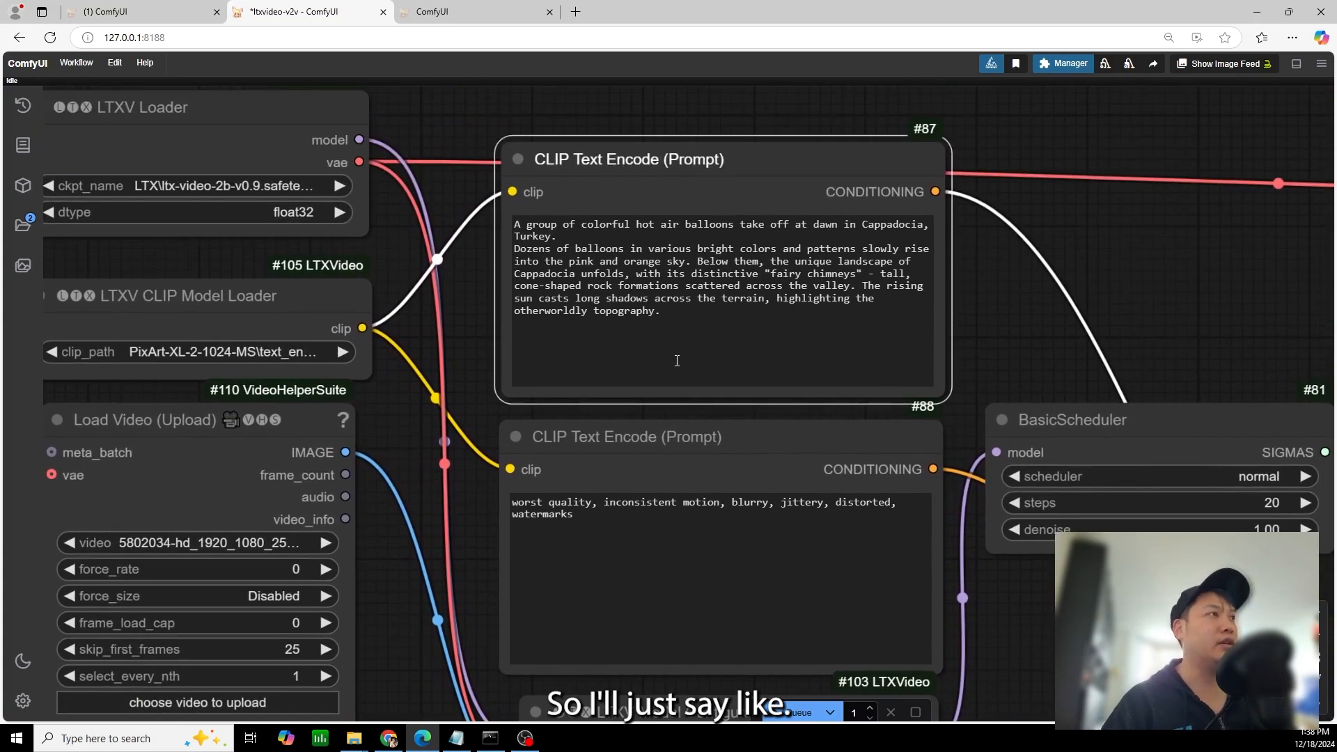
click(694, 315)
key(ctrl+a)
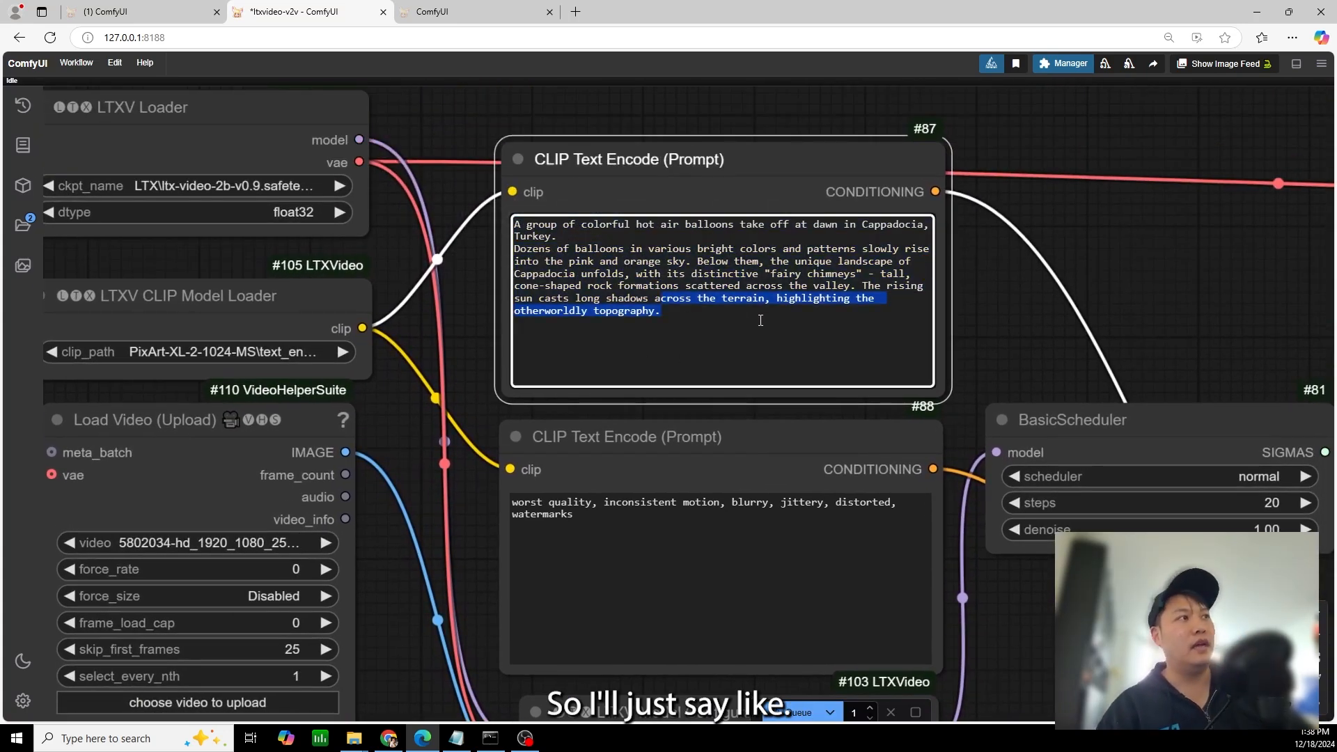
text(a woman splits an organce in half, the middle is fileld with glowing bright magic,)
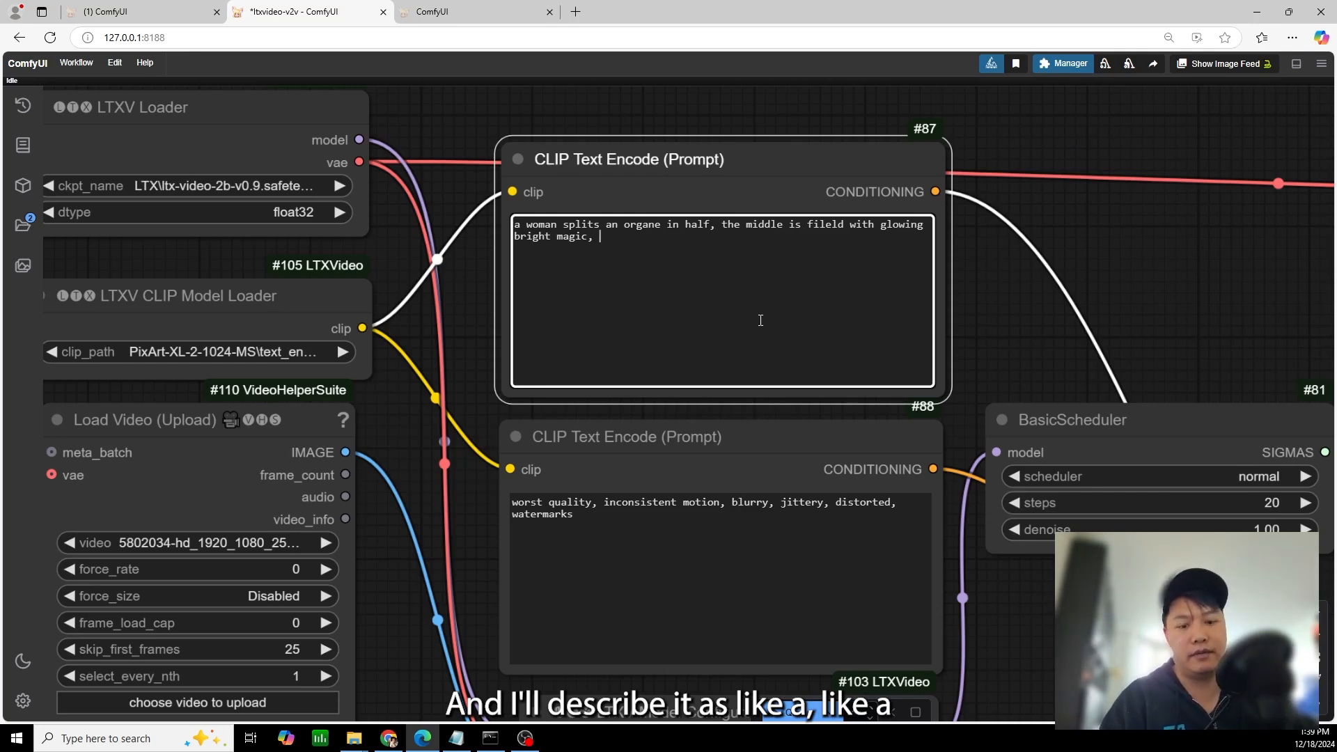
text(ntasy style illustration)
scroll(756, 522, down, 1)
click(794, 712)
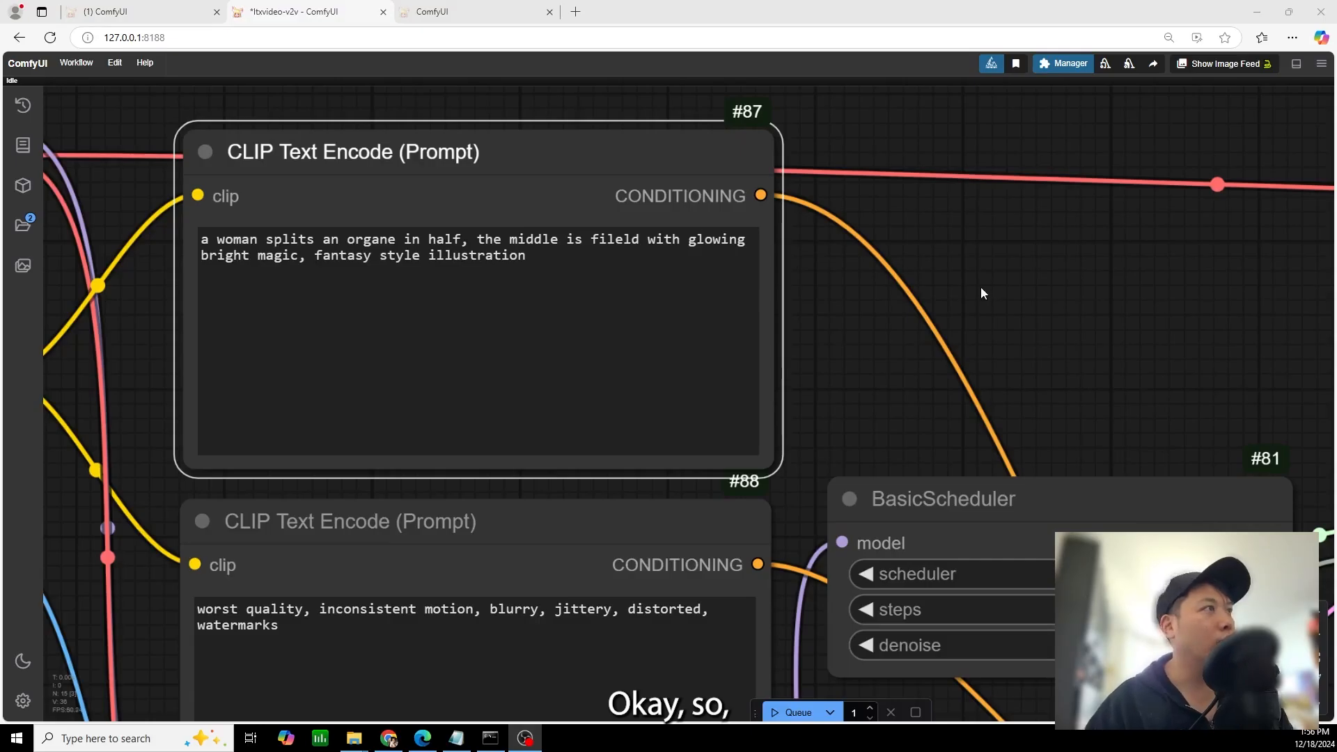
Check the spelling of the positive prompt and examine the generated fantasy-style video in the Video Combine node
click(880, 300)
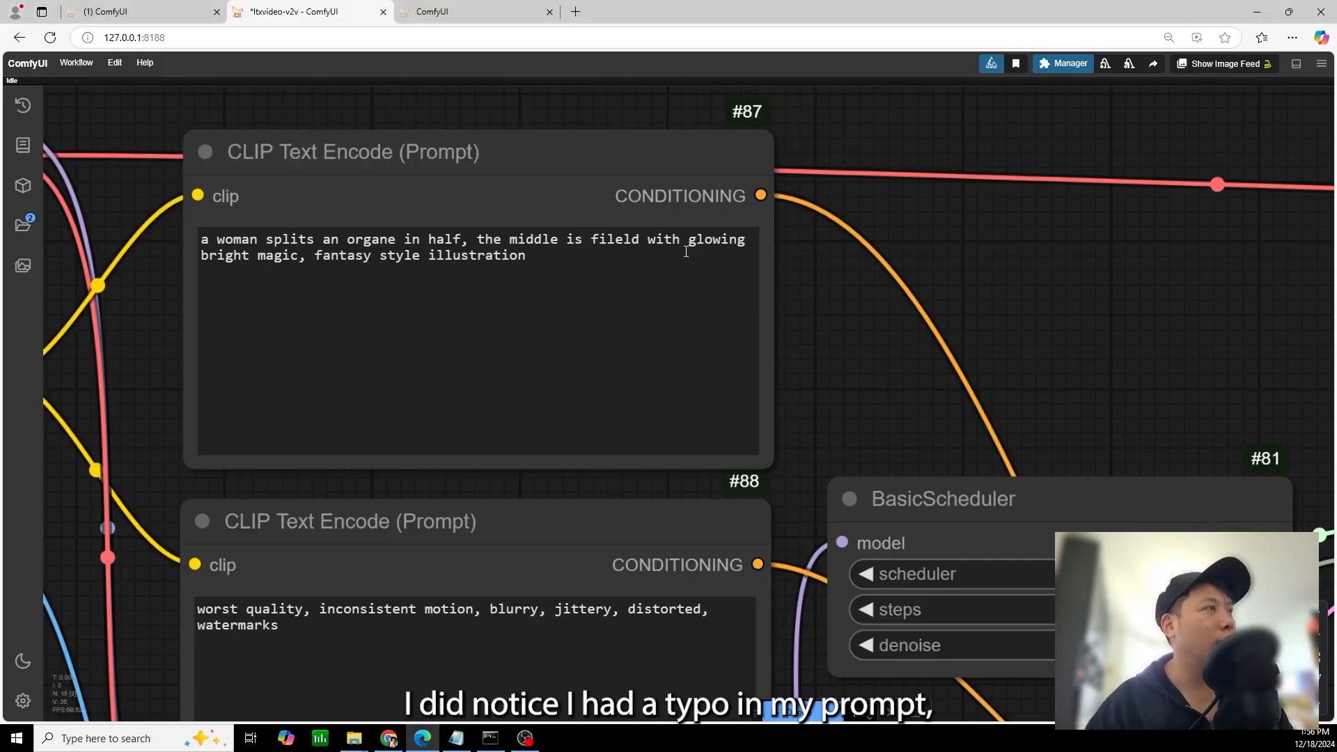
double_click(619, 242)
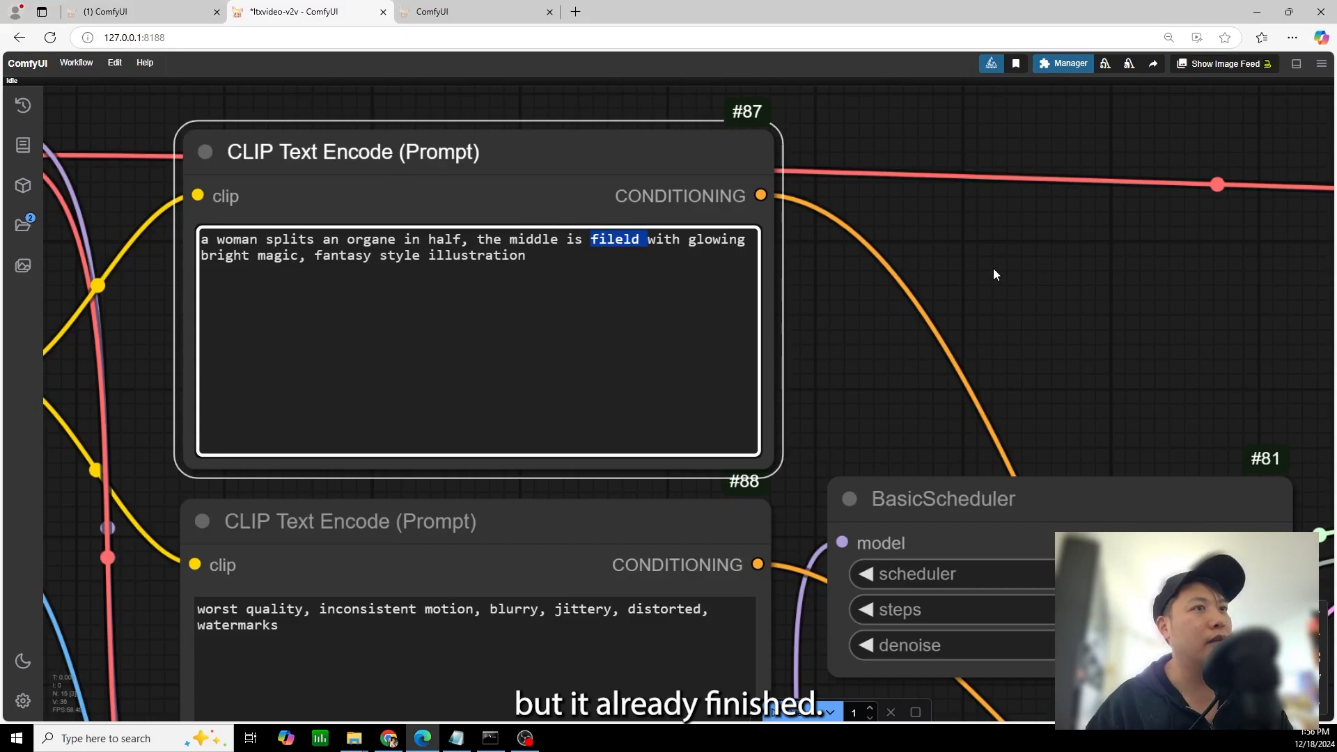
click(1016, 277)
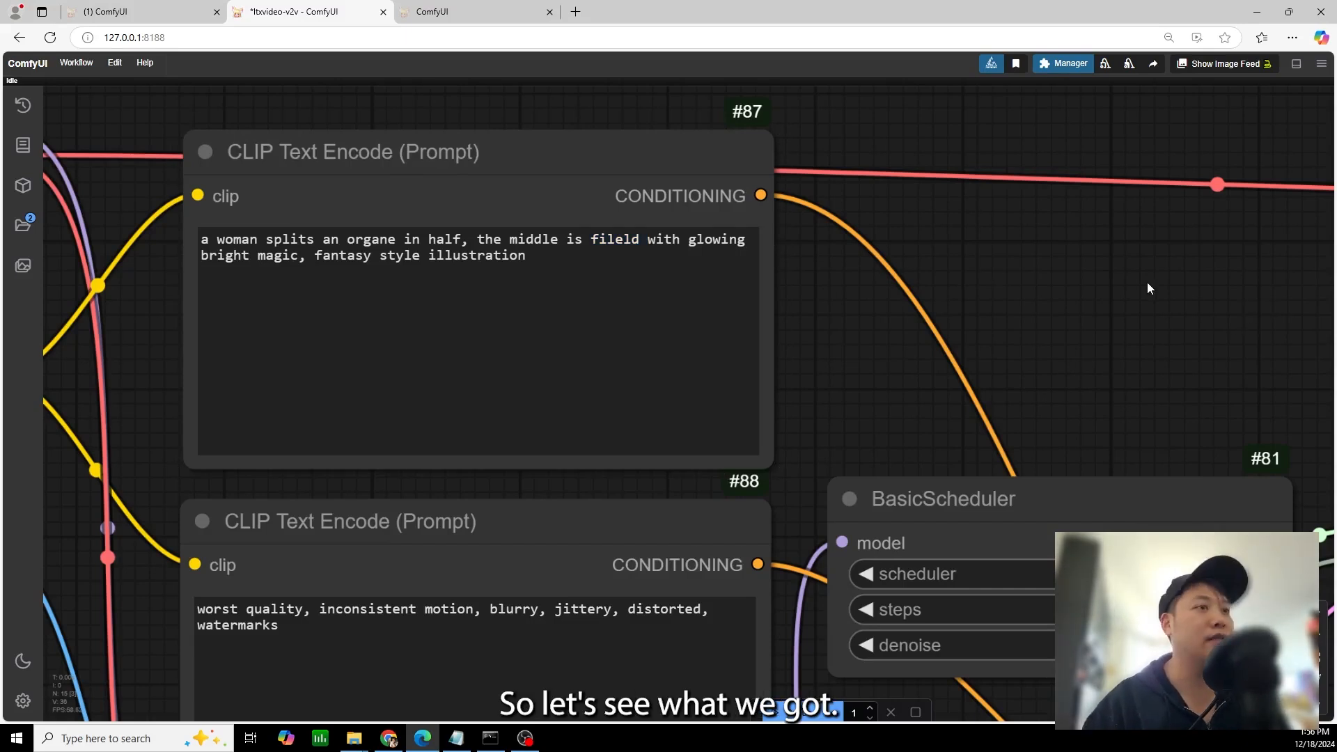
scroll(1147, 306, down, 4)
drag(1254, 379, 142, 7)
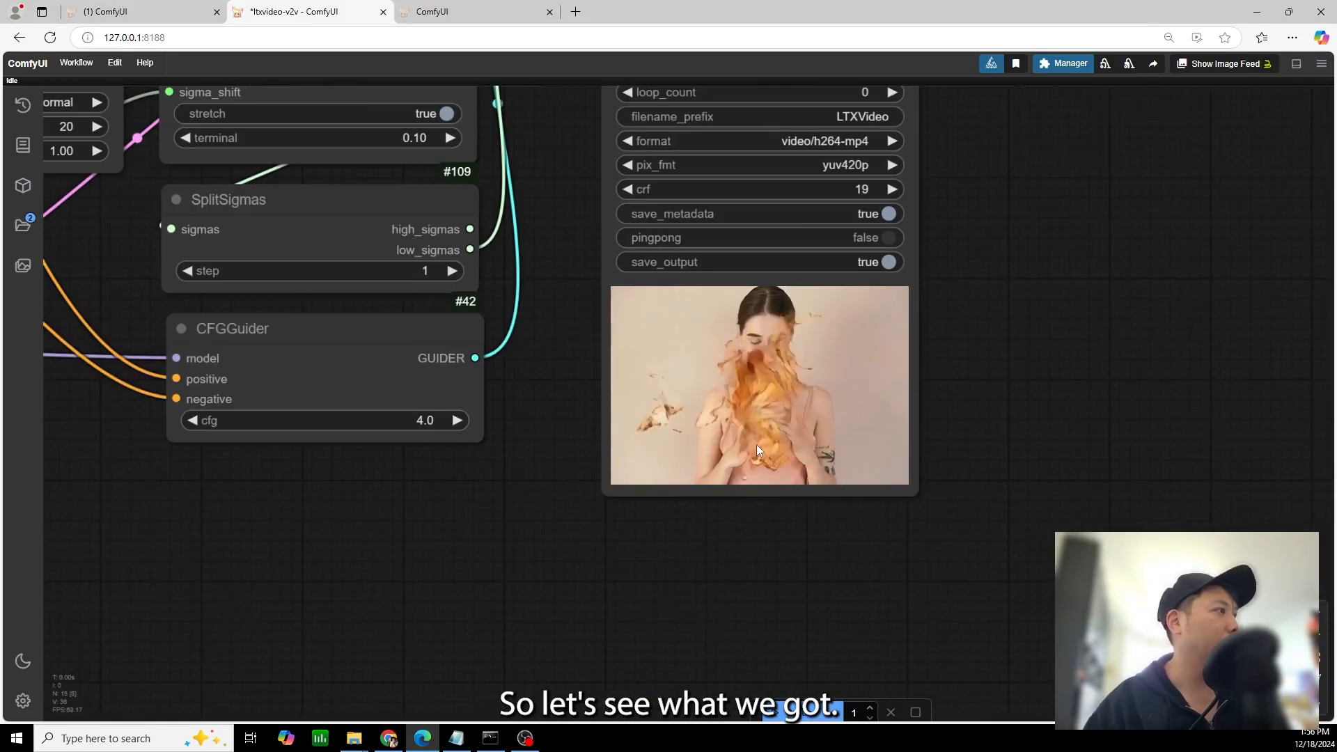
scroll(923, 372, up, 3)
scroll(954, 348, up, 1)
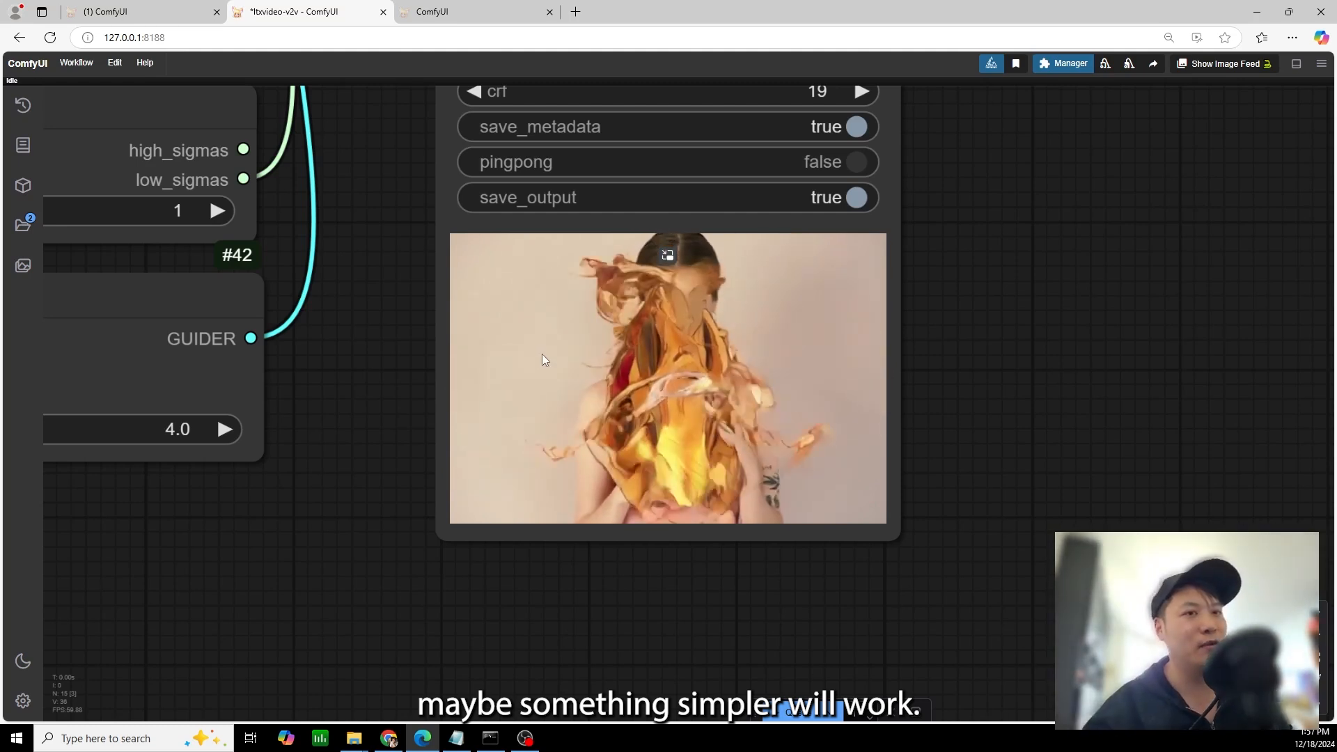
Replace the positive prompt text with "anime style"
drag(373, 330, 706, 355)
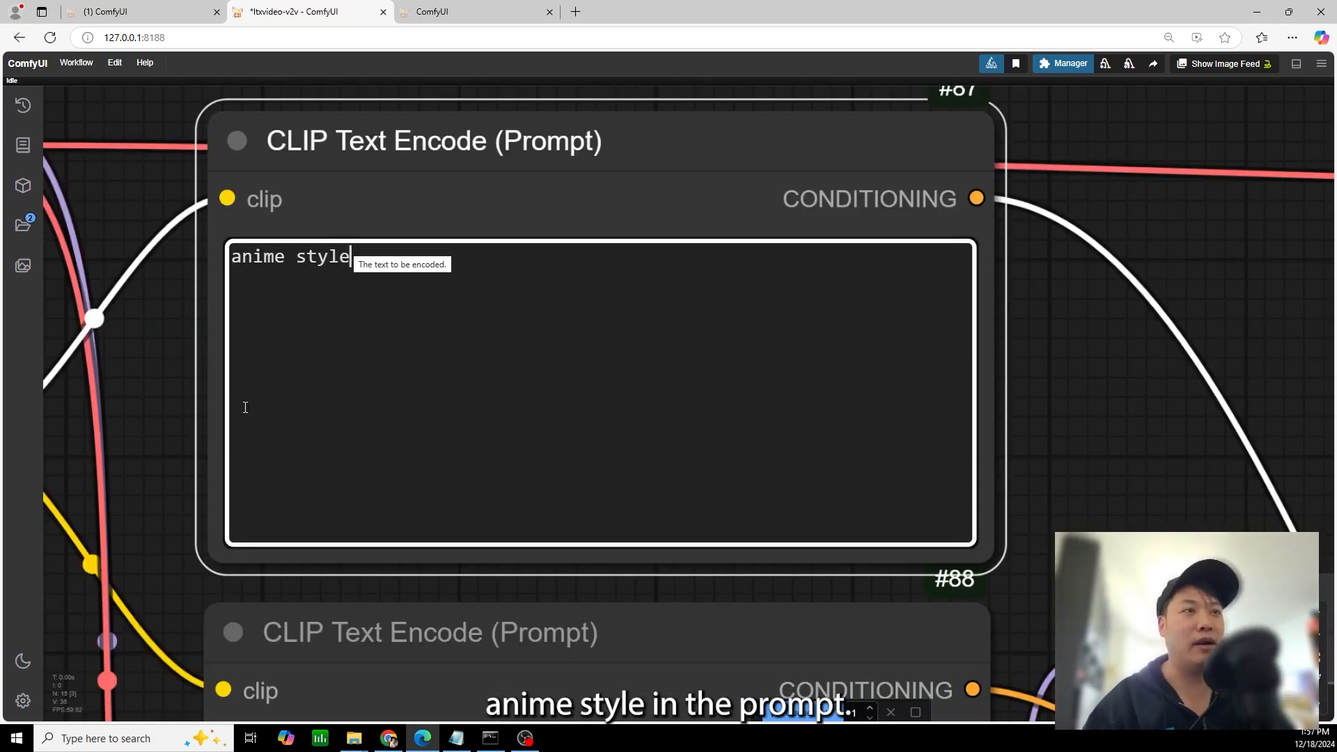
Check the Load Video node's force_size, custom_width and frame_load_cap settings, and queue the generation
scroll(185, 419, down, 2)
drag(185, 420, 950, 278)
scroll(970, 325, up, 5)
drag(860, 457, 712, 158)
scroll(970, 324, down, 4)
drag(790, 613, 788, 296)
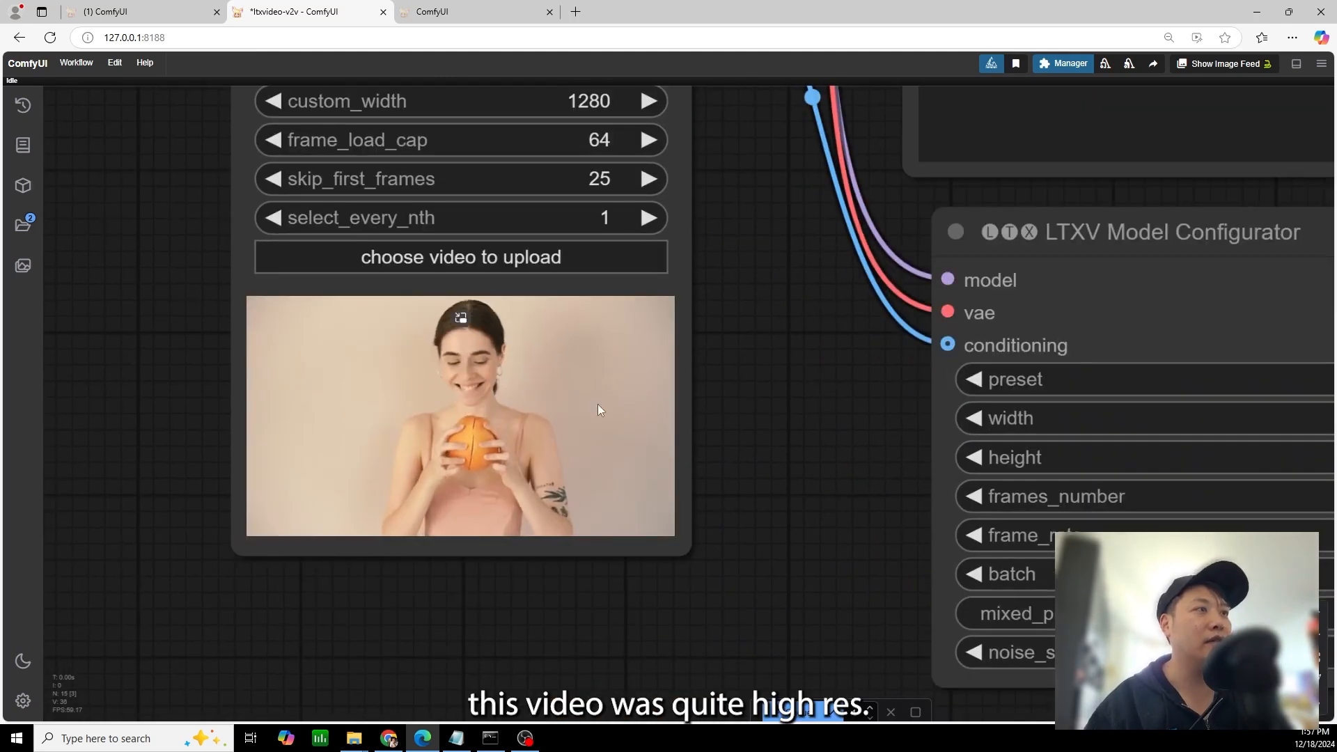
drag(687, 314, 733, 476)
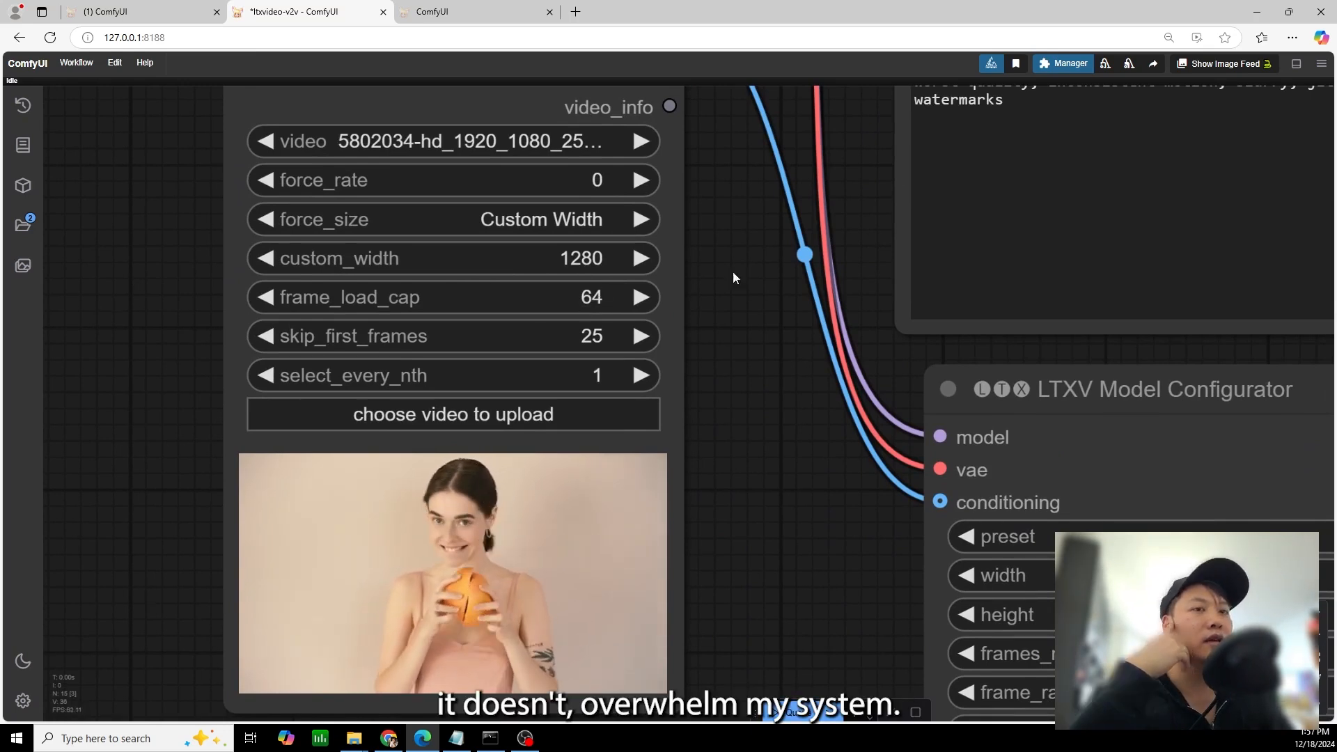
drag(847, 172, 733, 202)
scroll(733, 200, down, 4)
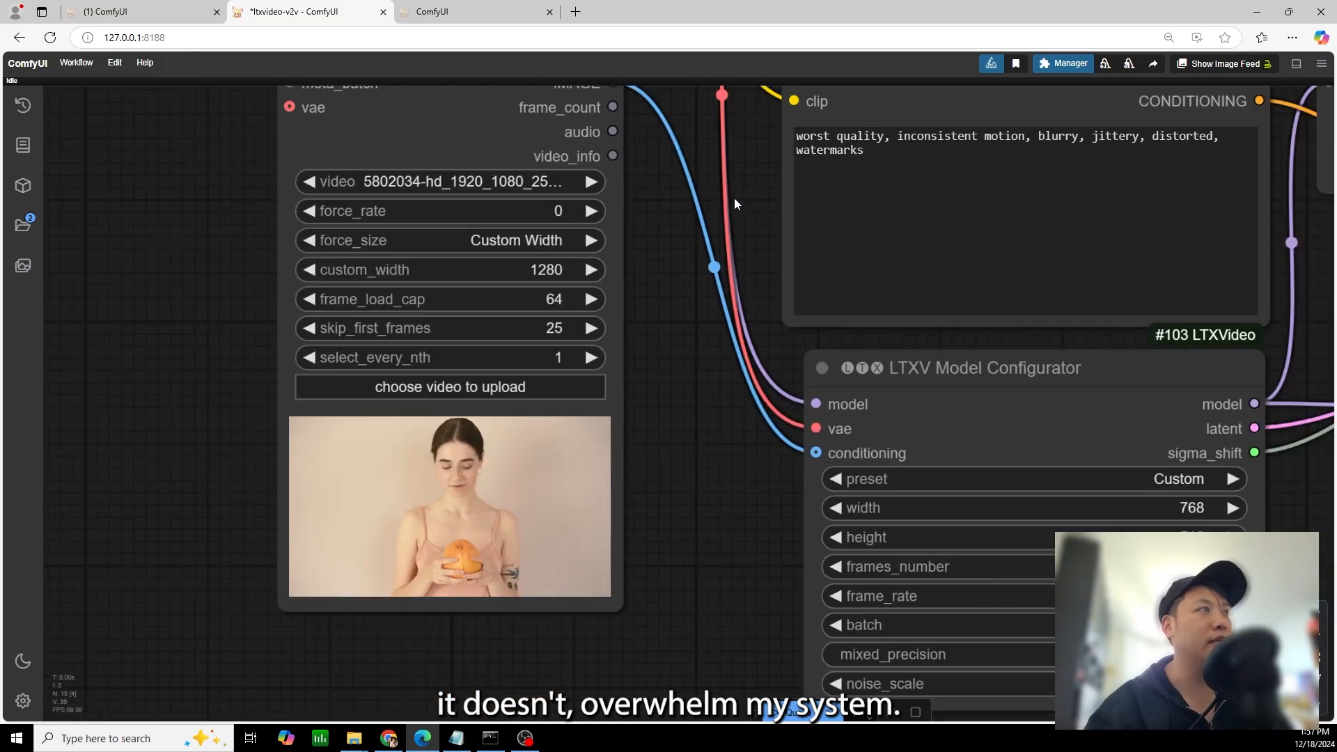
scroll(613, 271, up, 4)
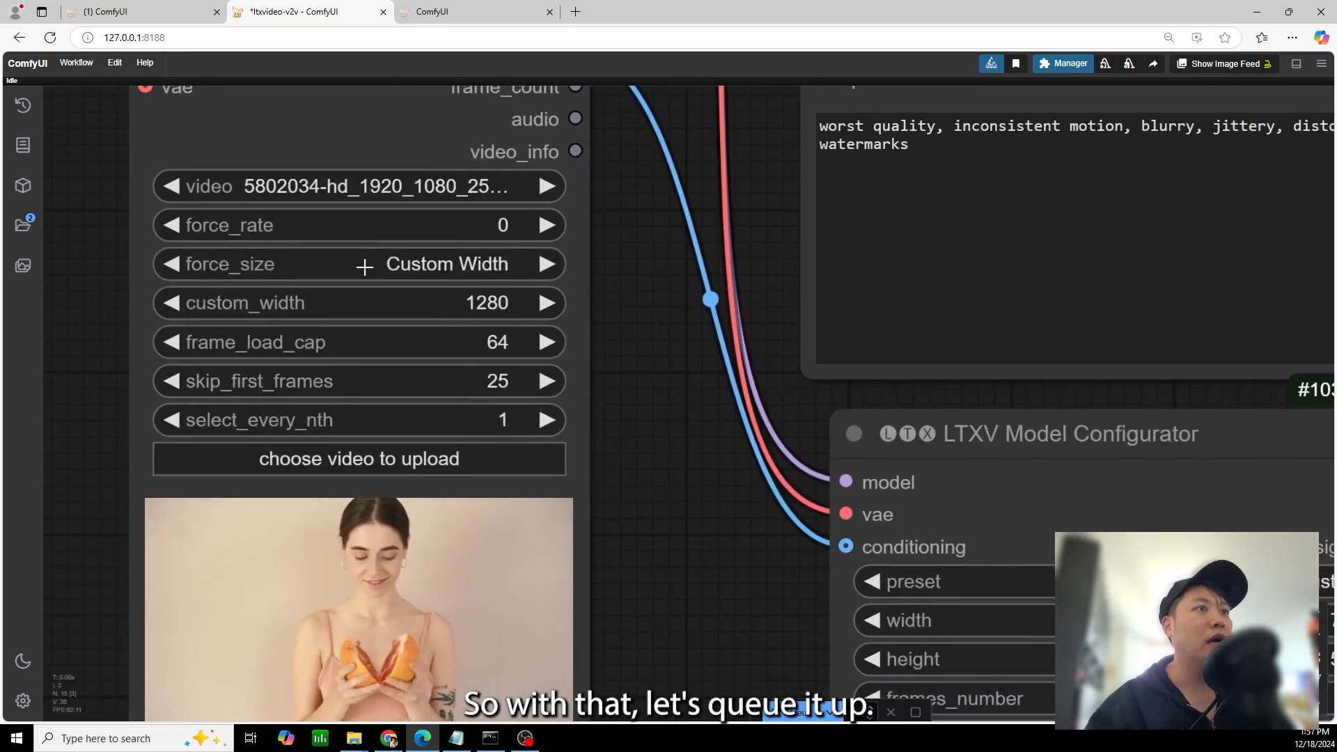
click(786, 717)
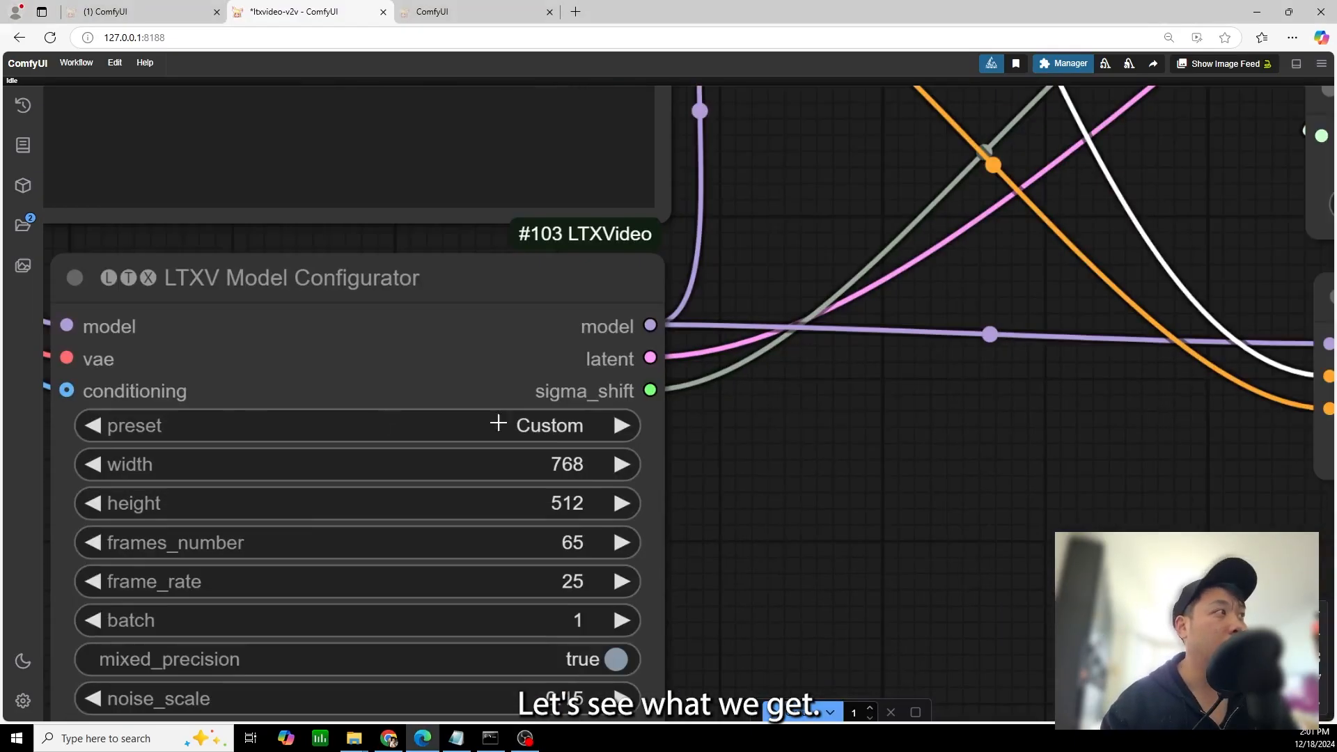
Examine the anime-style result in the Video Combine node for style change and movement
scroll(690, 483, down, 10)
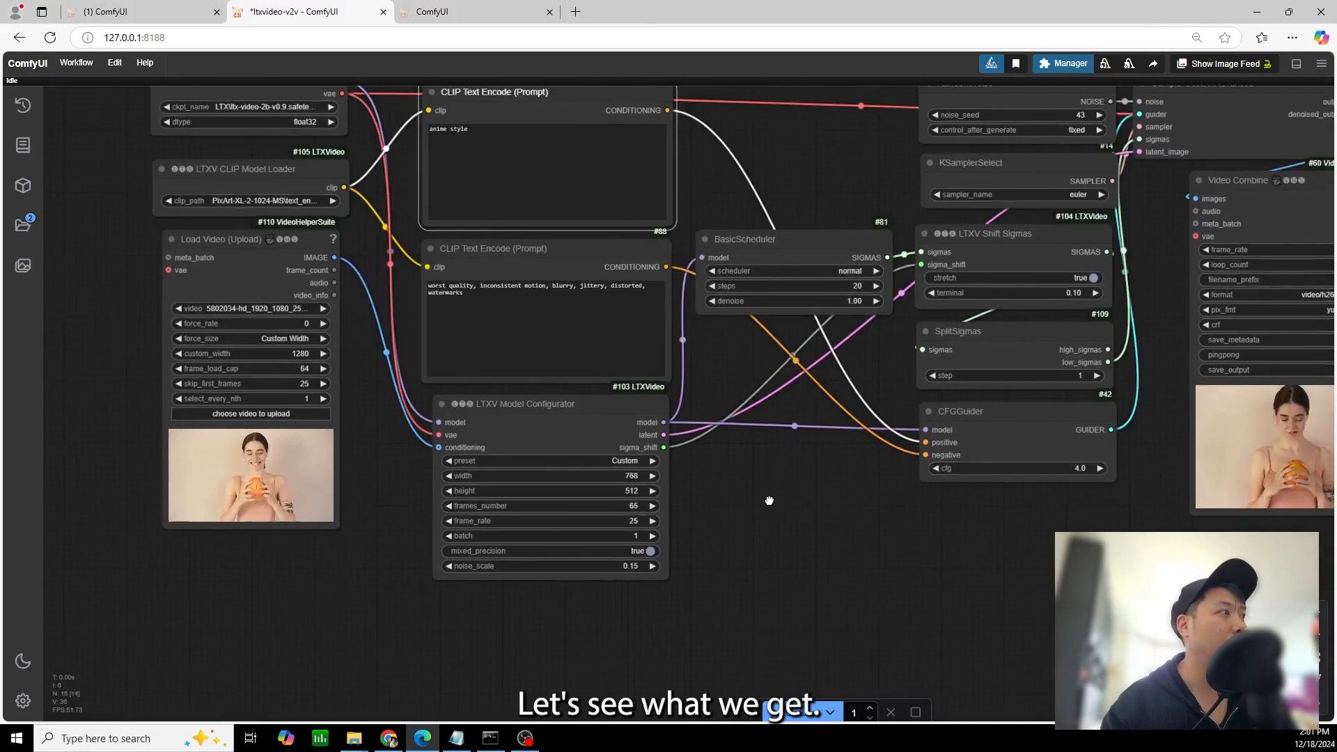
drag(771, 501, 262, 503)
scroll(697, 518, up, 6)
drag(543, 545, 287, 577)
scroll(859, 425, up, 4)
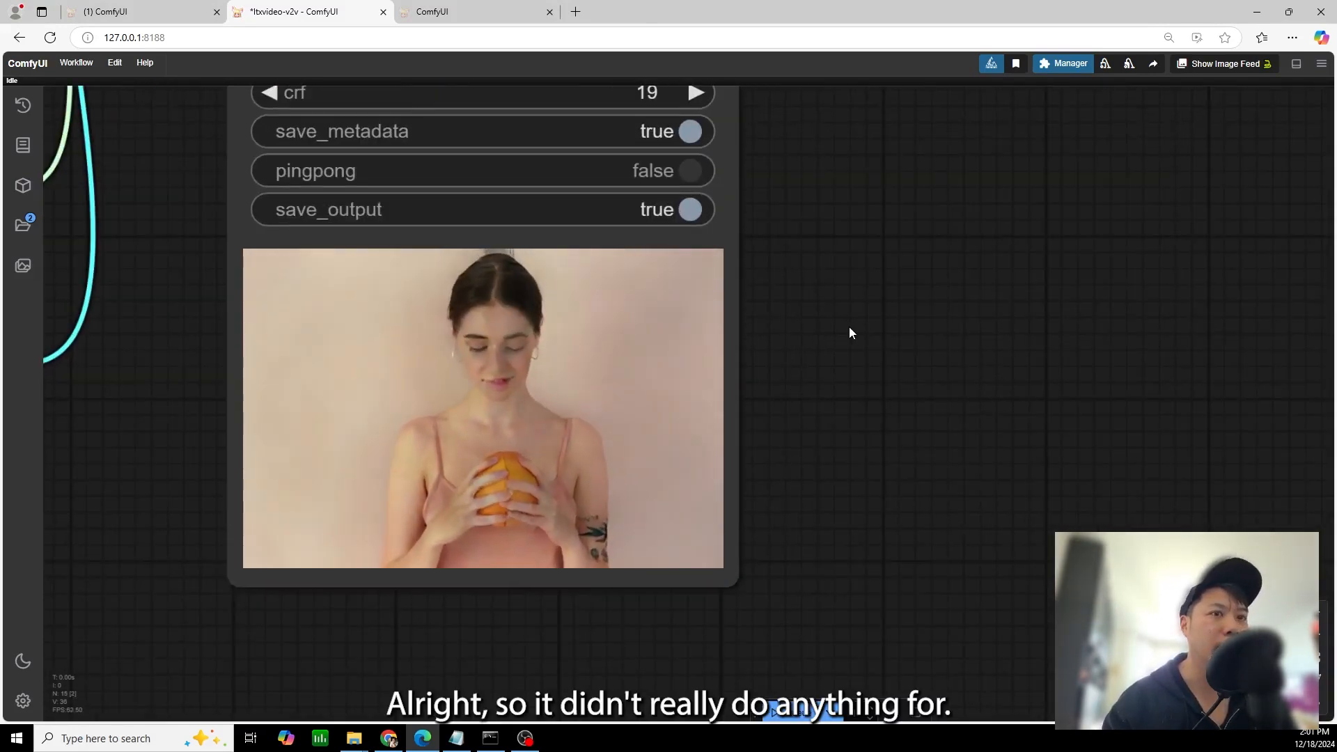
scroll(763, 306, down, 1)
drag(763, 306, 936, 332)
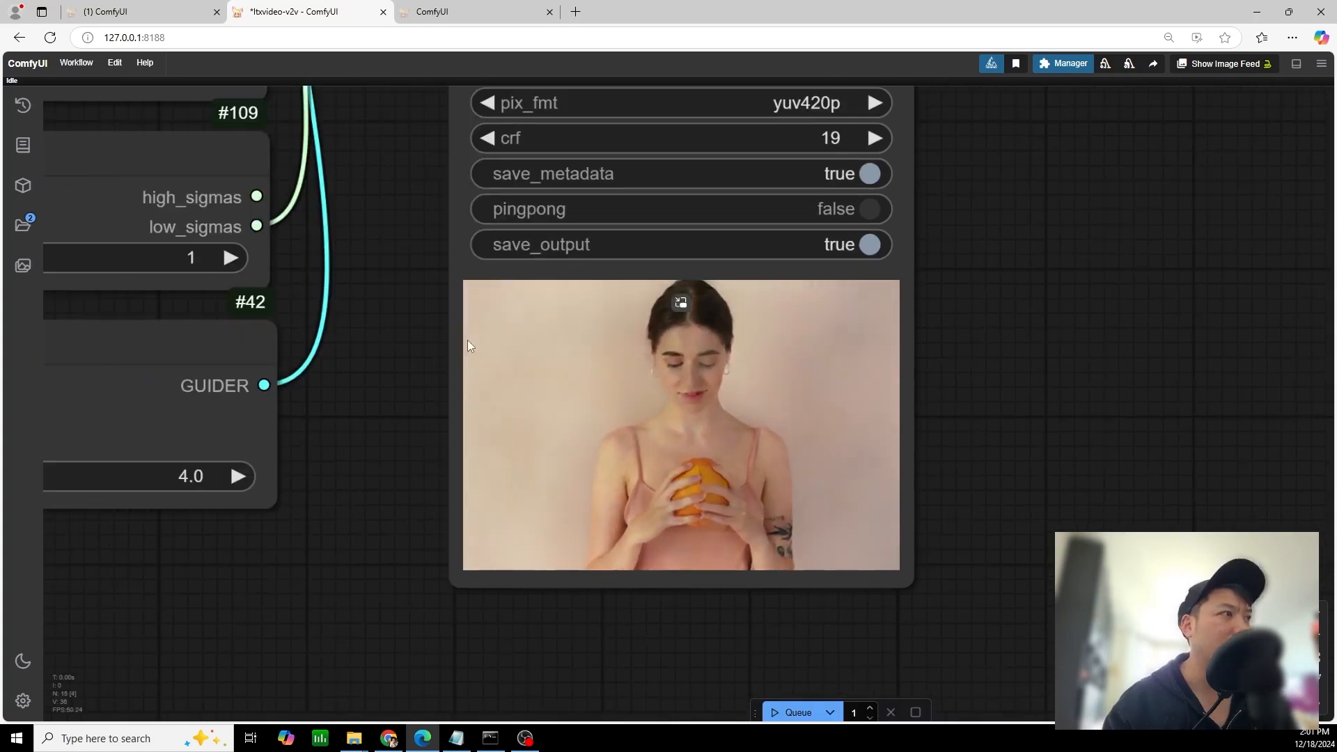
drag(370, 239, 600, 340)
drag(623, 421, 514, 388)
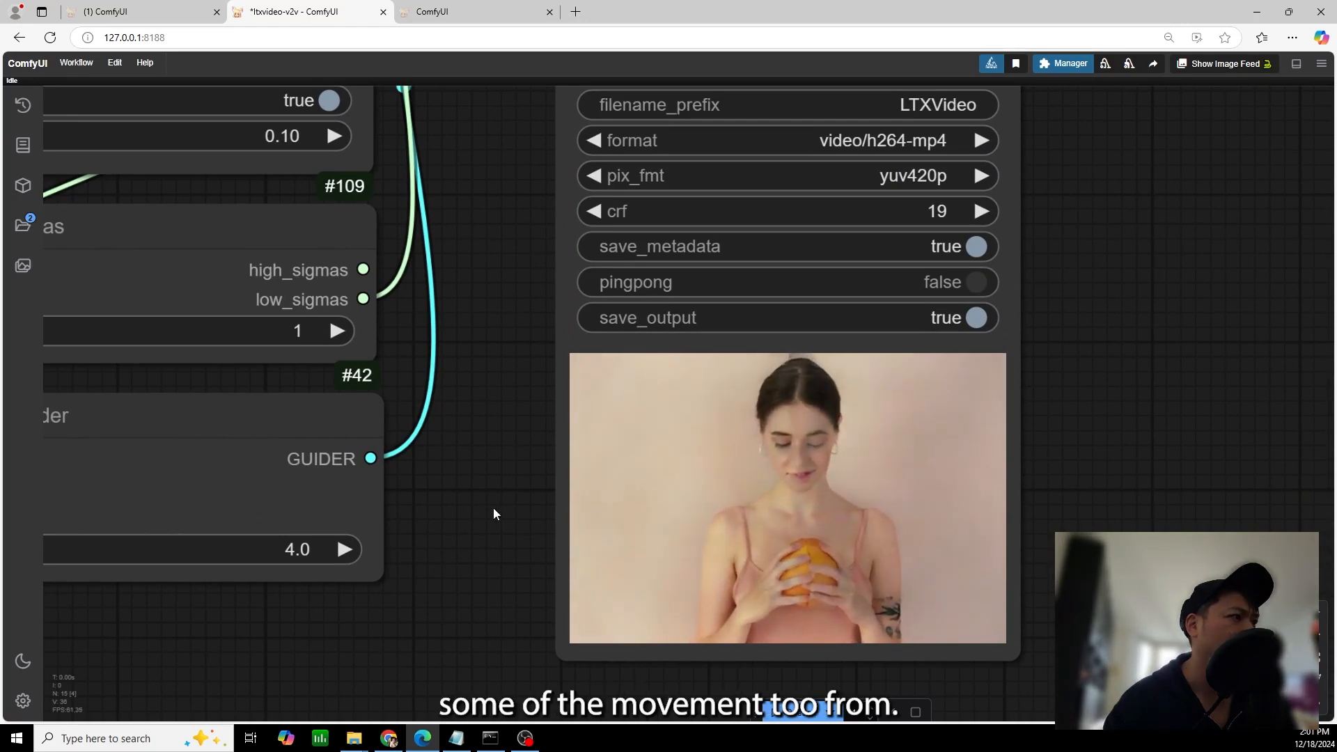
Inspect the Load Video node's frame settings against the output, and look over the rest of the video-to-video workflow
scroll(496, 514, down, 6)
drag(547, 531, 1157, 530)
drag(88, 424, 505, 414)
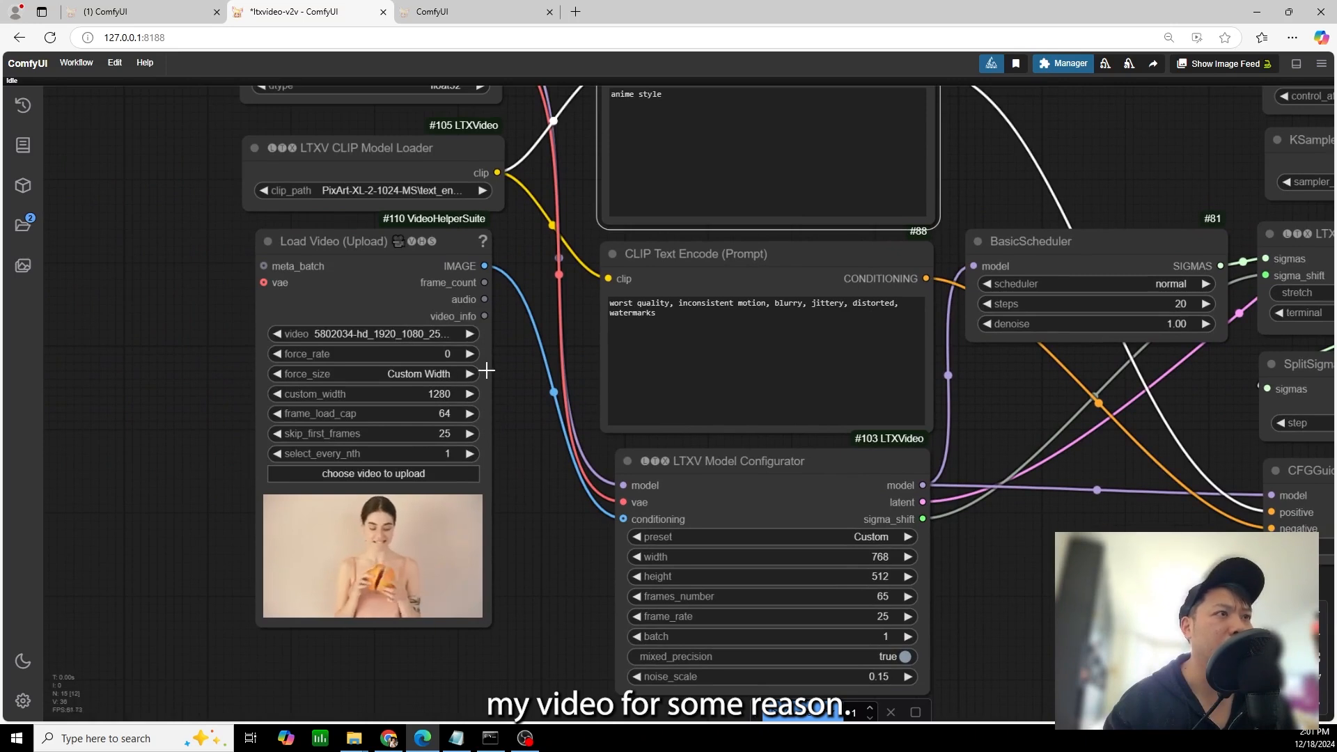
scroll(496, 376, up, 2)
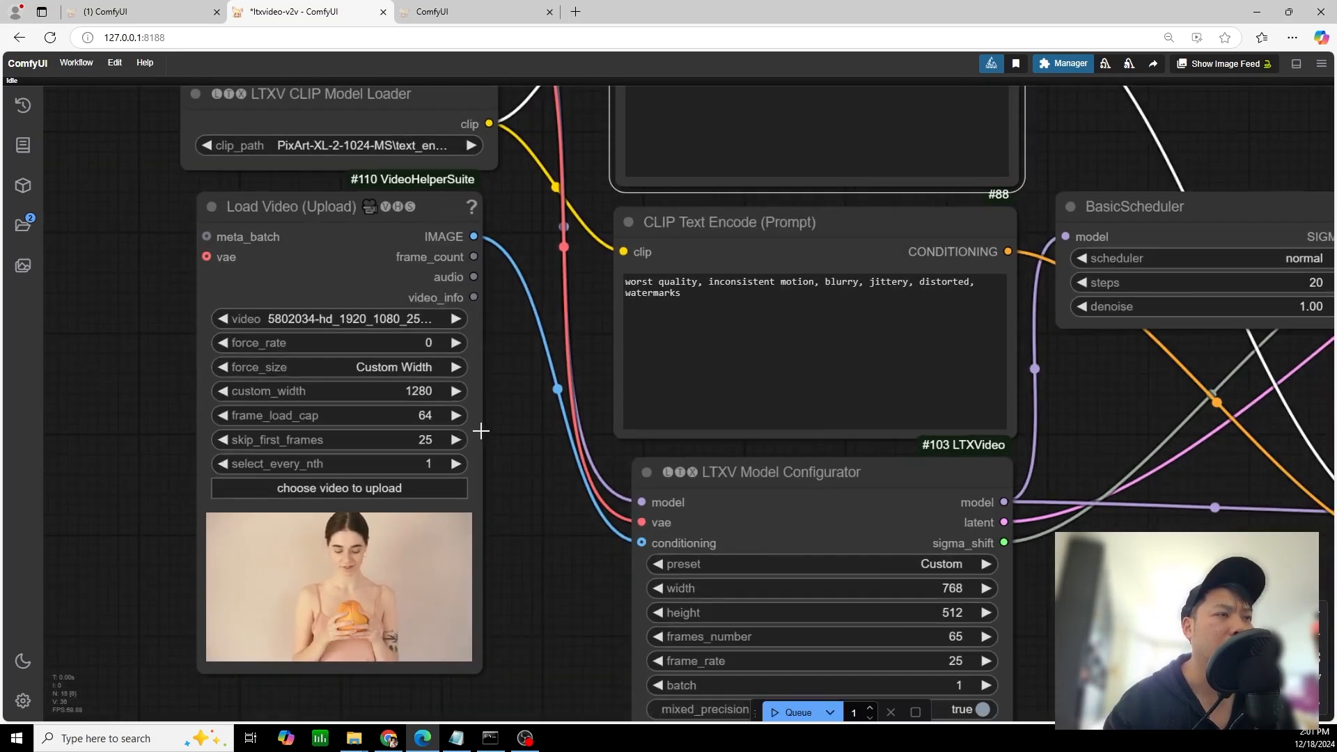
scroll(520, 478, down, 2)
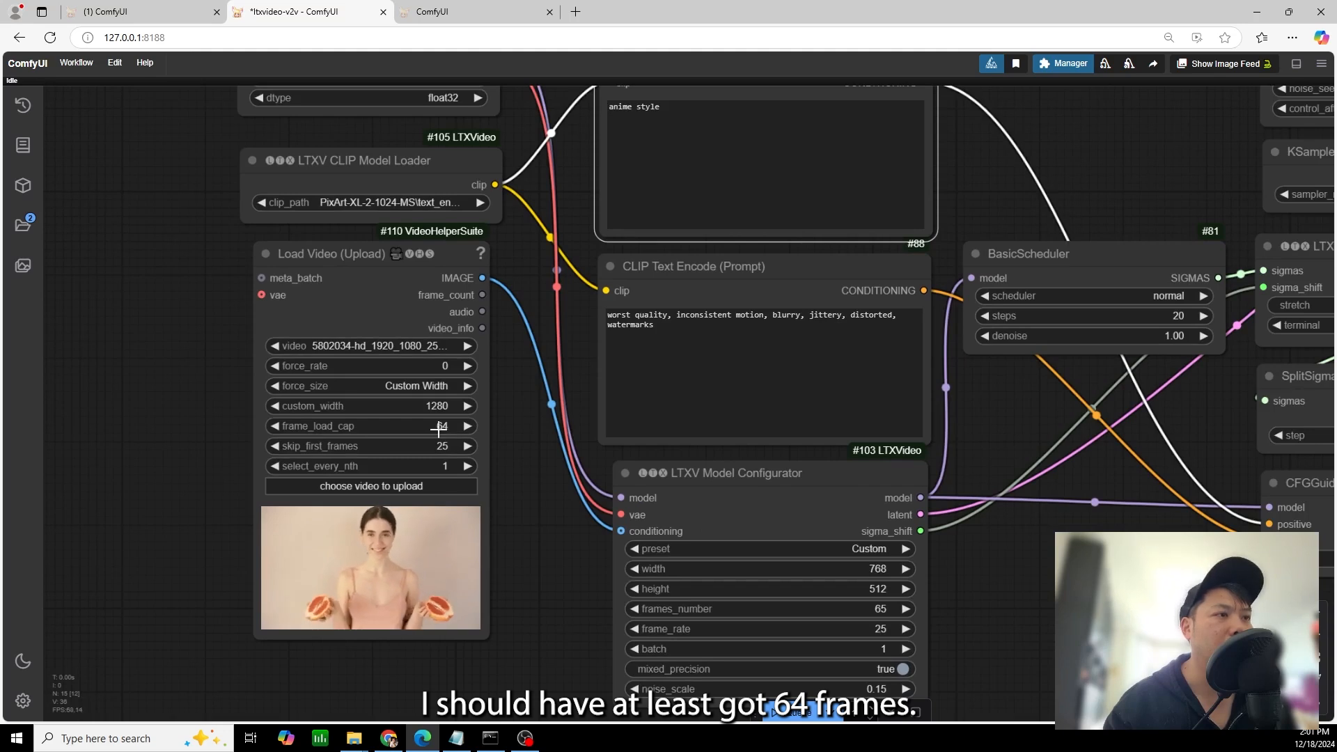
drag(1065, 613, 970, 614)
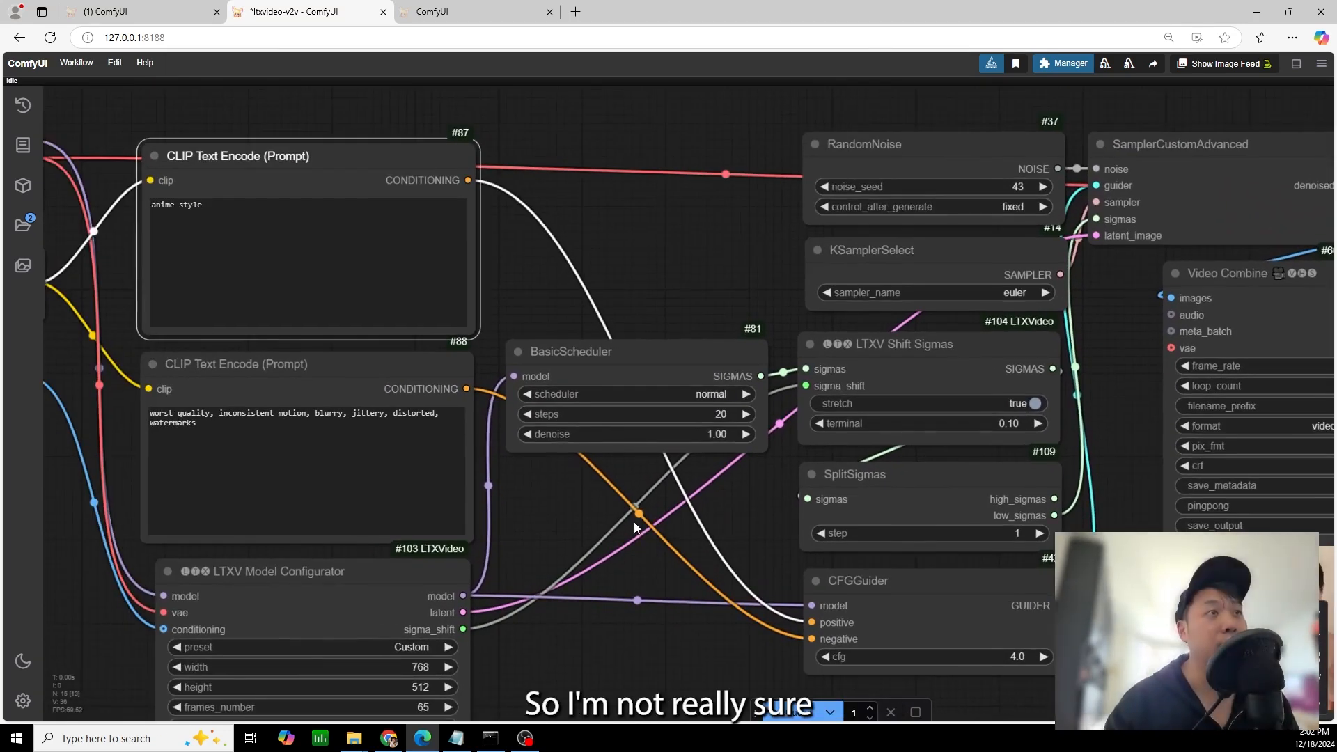
scroll(634, 523, down, 4)
drag(617, 498, 701, 462)
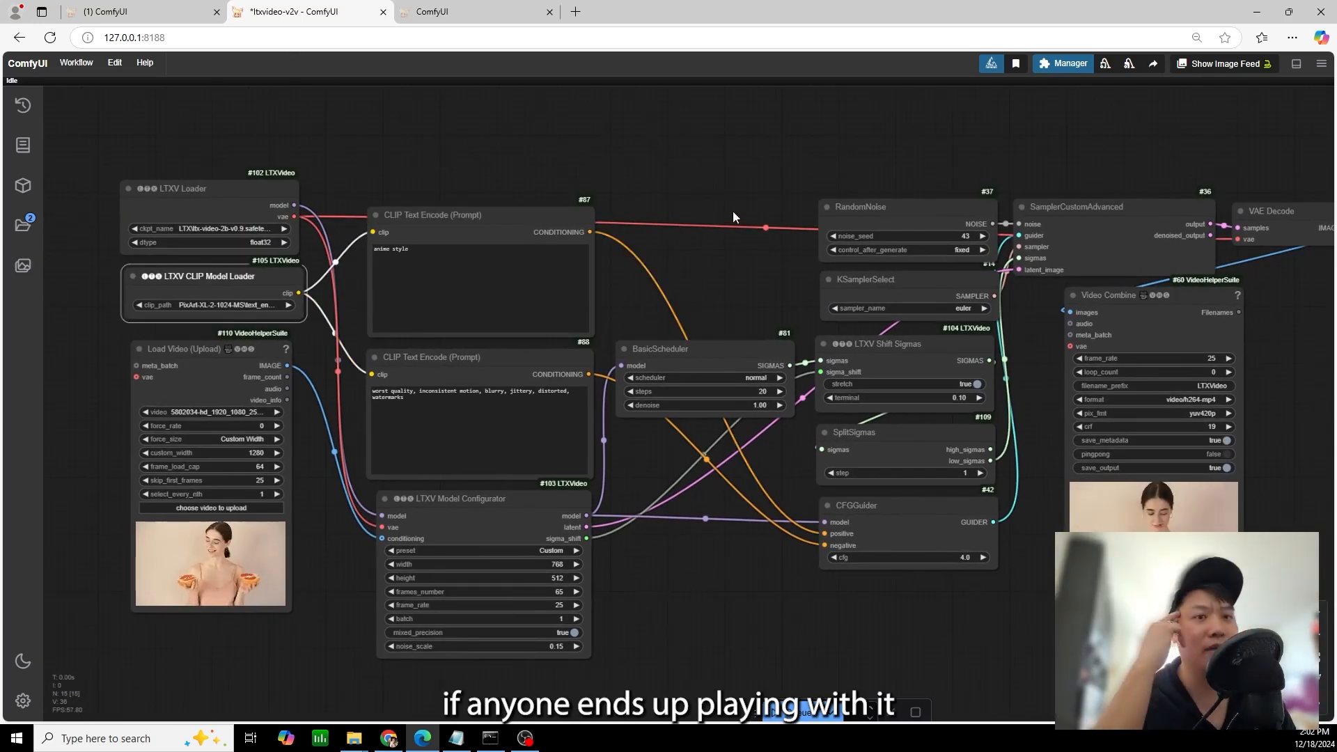
scroll(699, 538, down, 4)
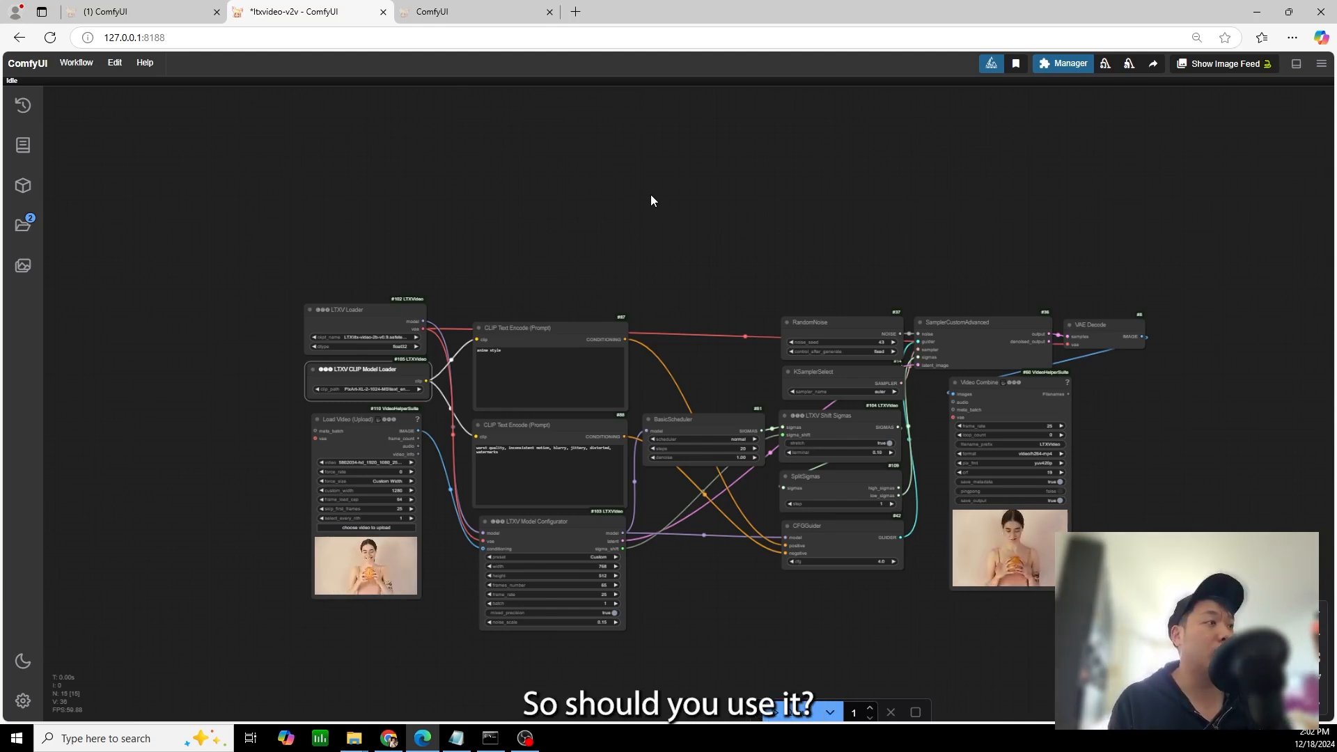
scroll(725, 411, up, 5)
drag(790, 592, 867, 427)
scroll(864, 430, down, 2)
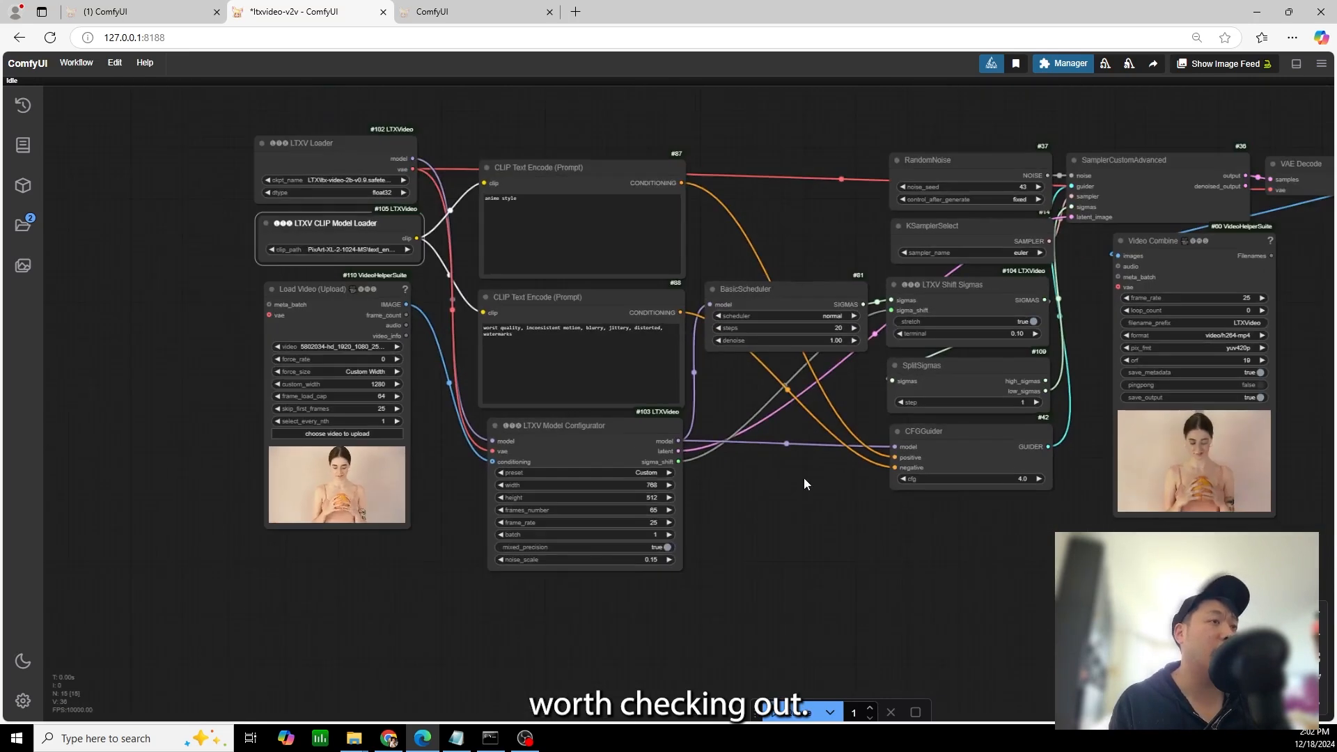
drag(804, 480, 755, 487)
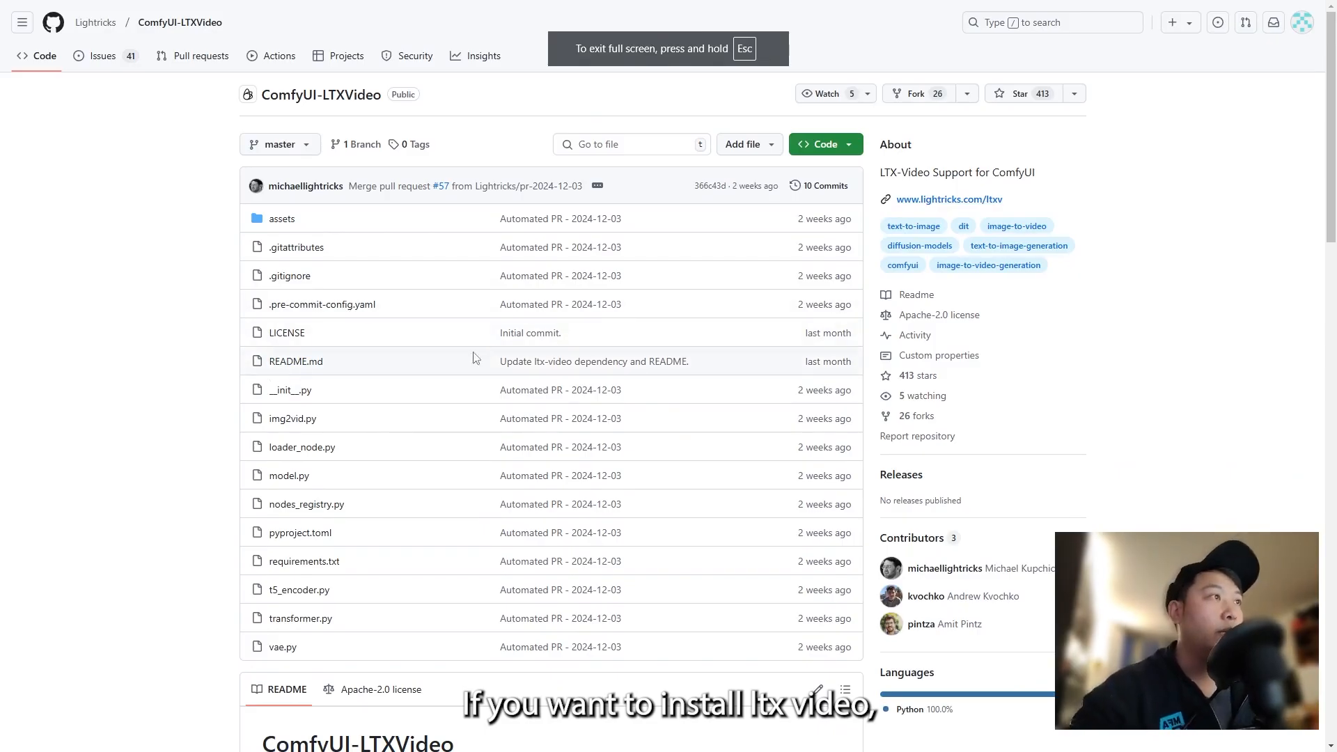
Review the repository page and the README's installation and model instructions for ComfyUI-LTXVideo
scroll(372, 283, down, 1)
scroll(385, 284, down, 5)
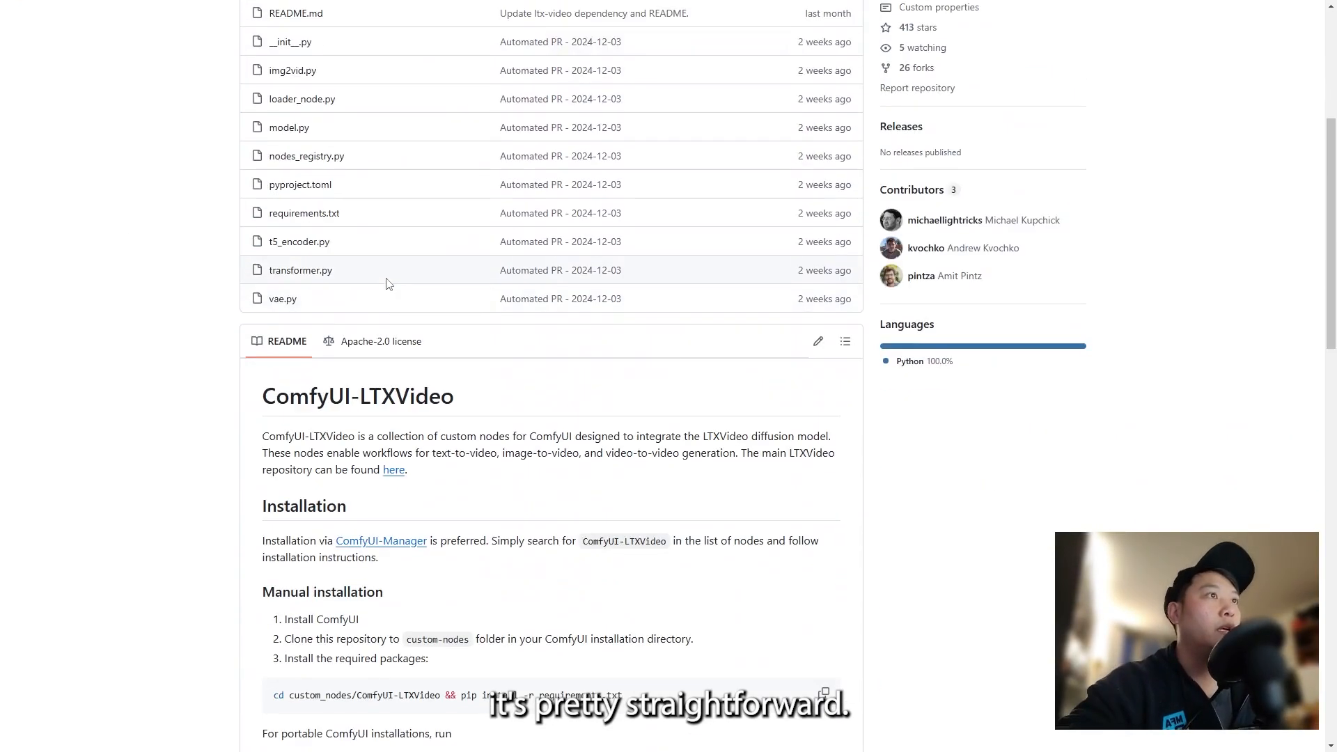
scroll(383, 275, up, 5)
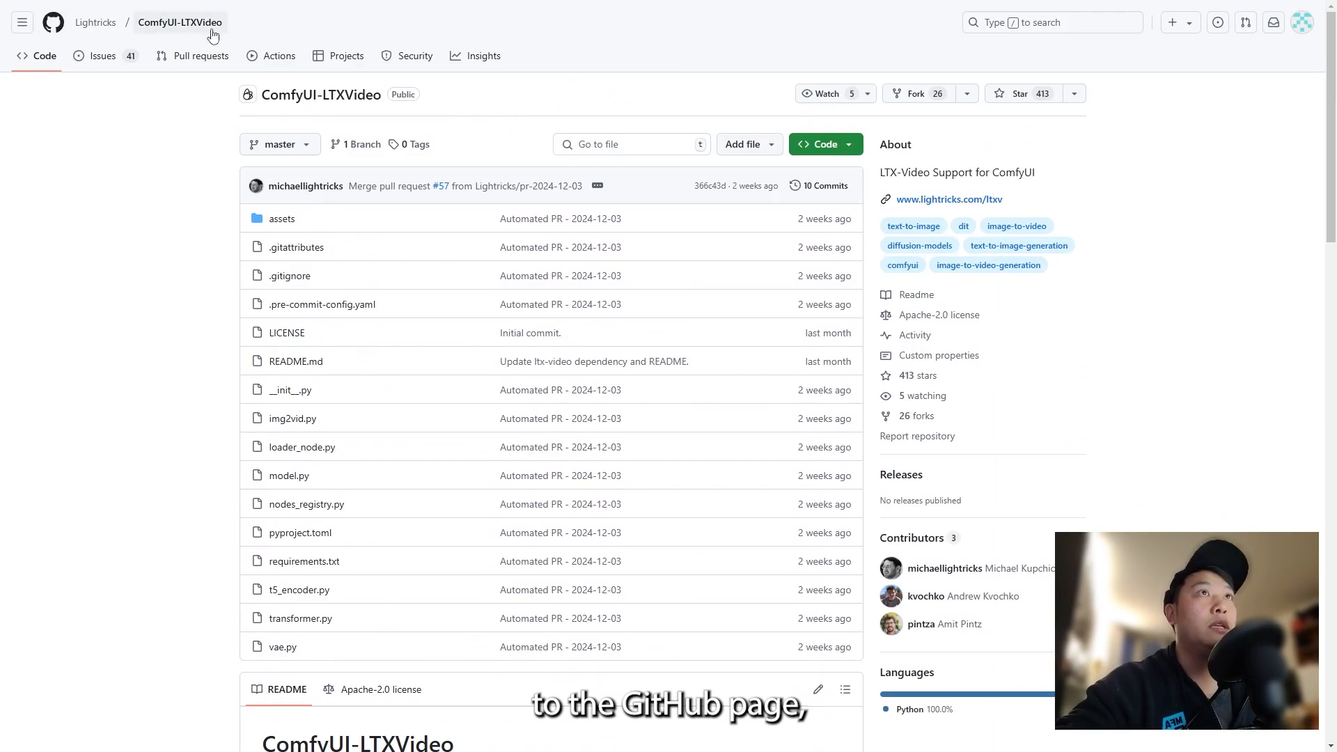
scroll(407, 383, down, 8)
scroll(407, 383, down, 2)
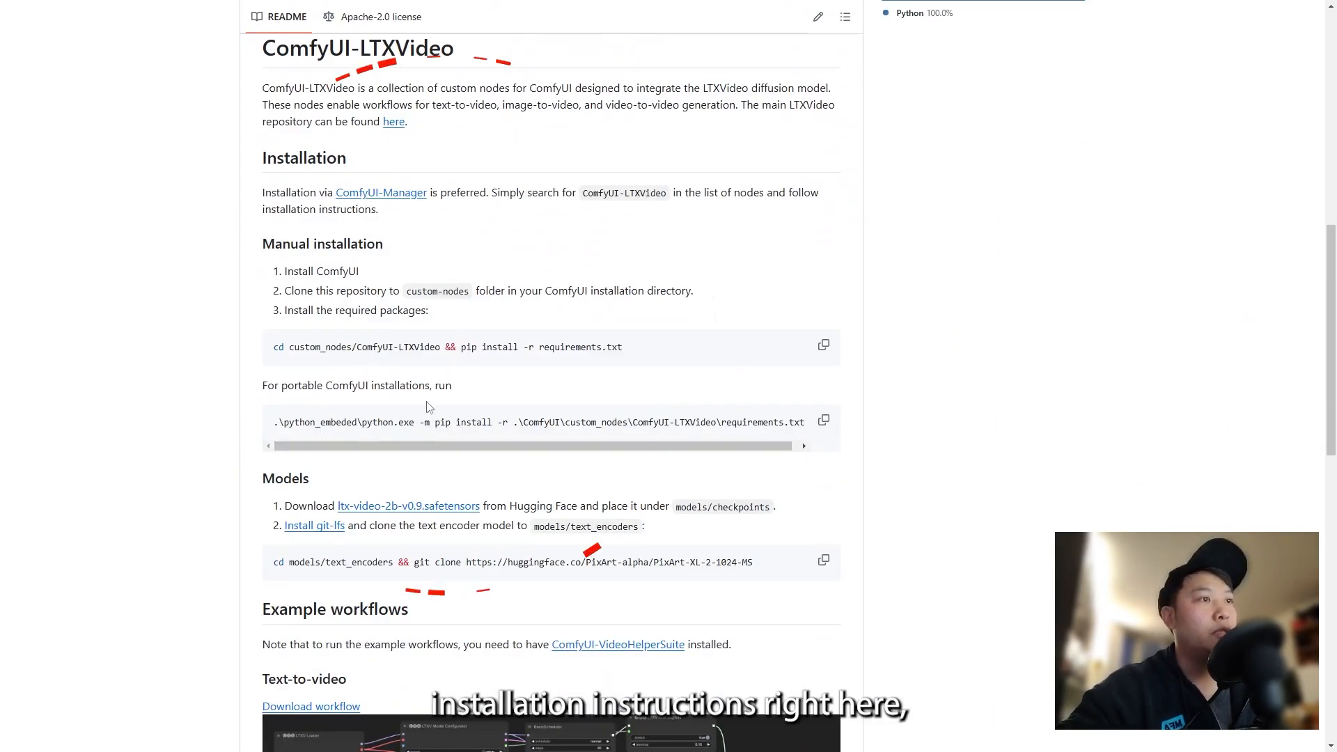
scroll(505, 300, up, 1)
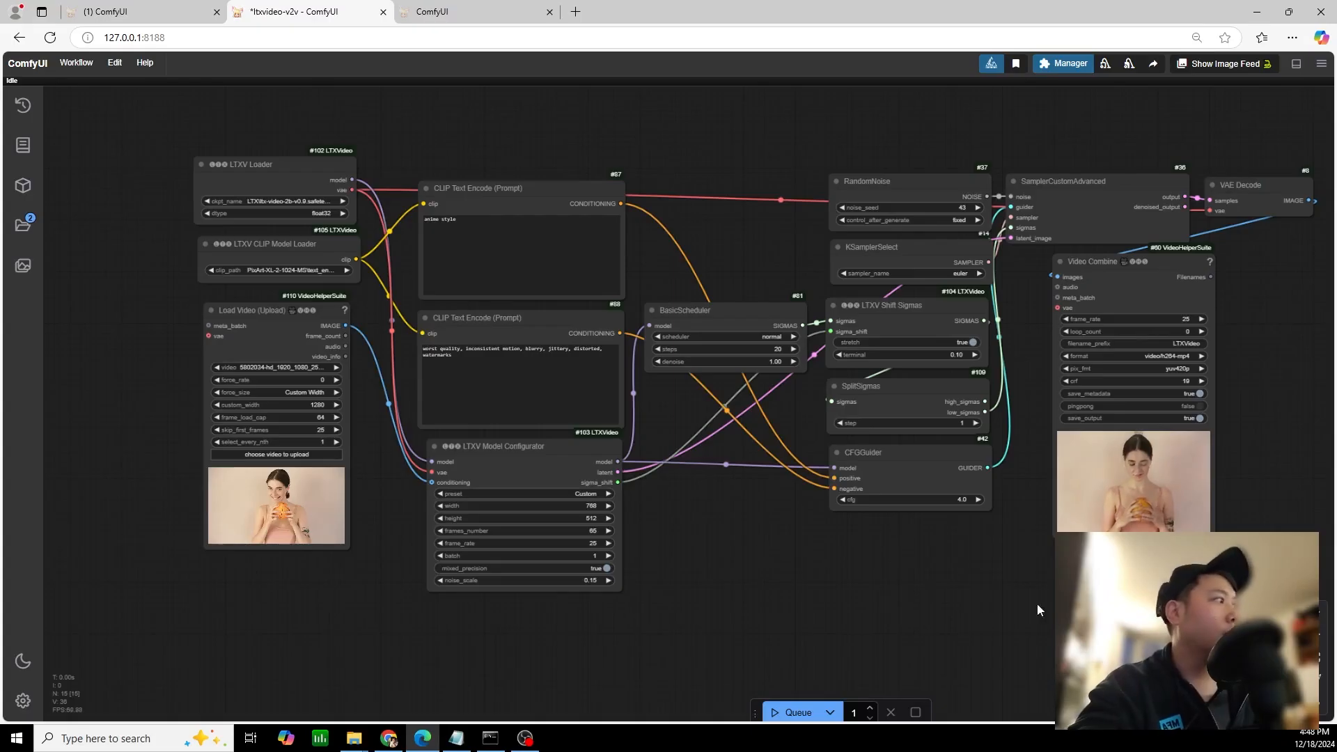
Search the Custom Nodes Manager in ComfyUI for "ltx", then close the node list
click(1055, 64)
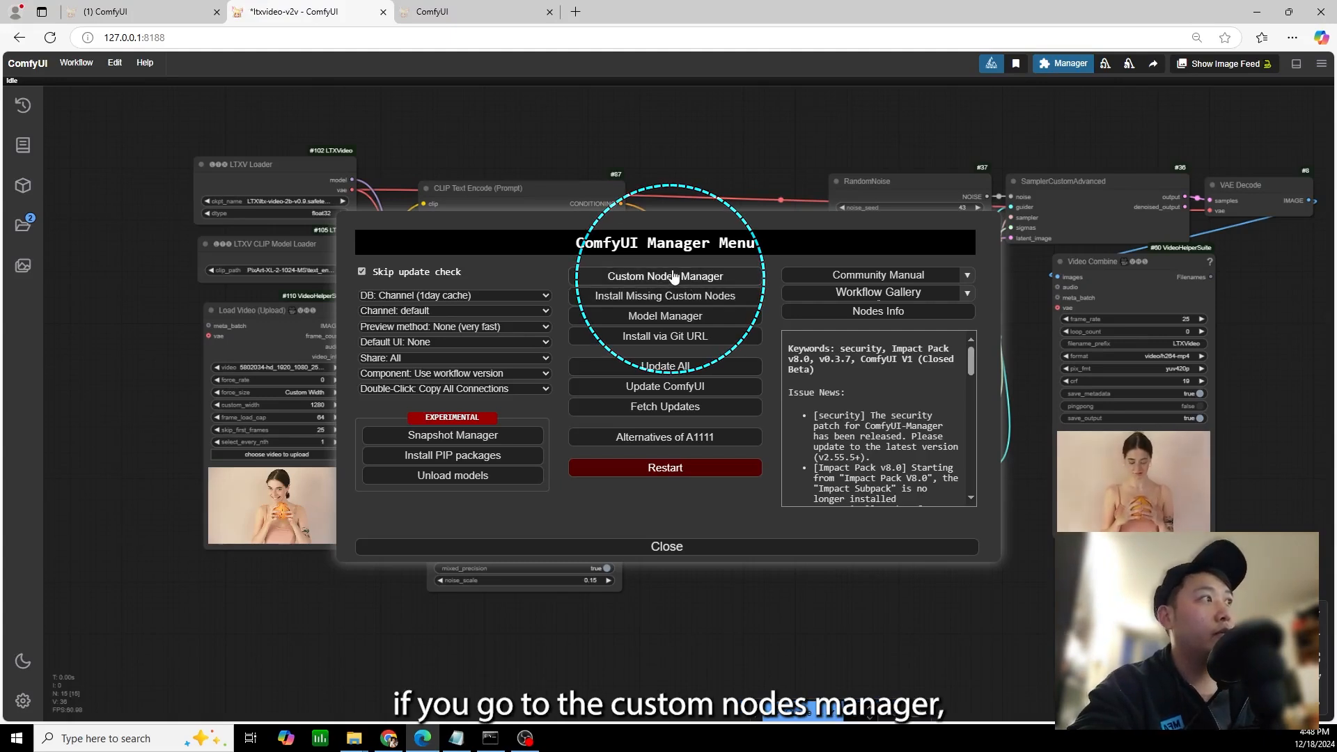
click(673, 275)
click(362, 147)
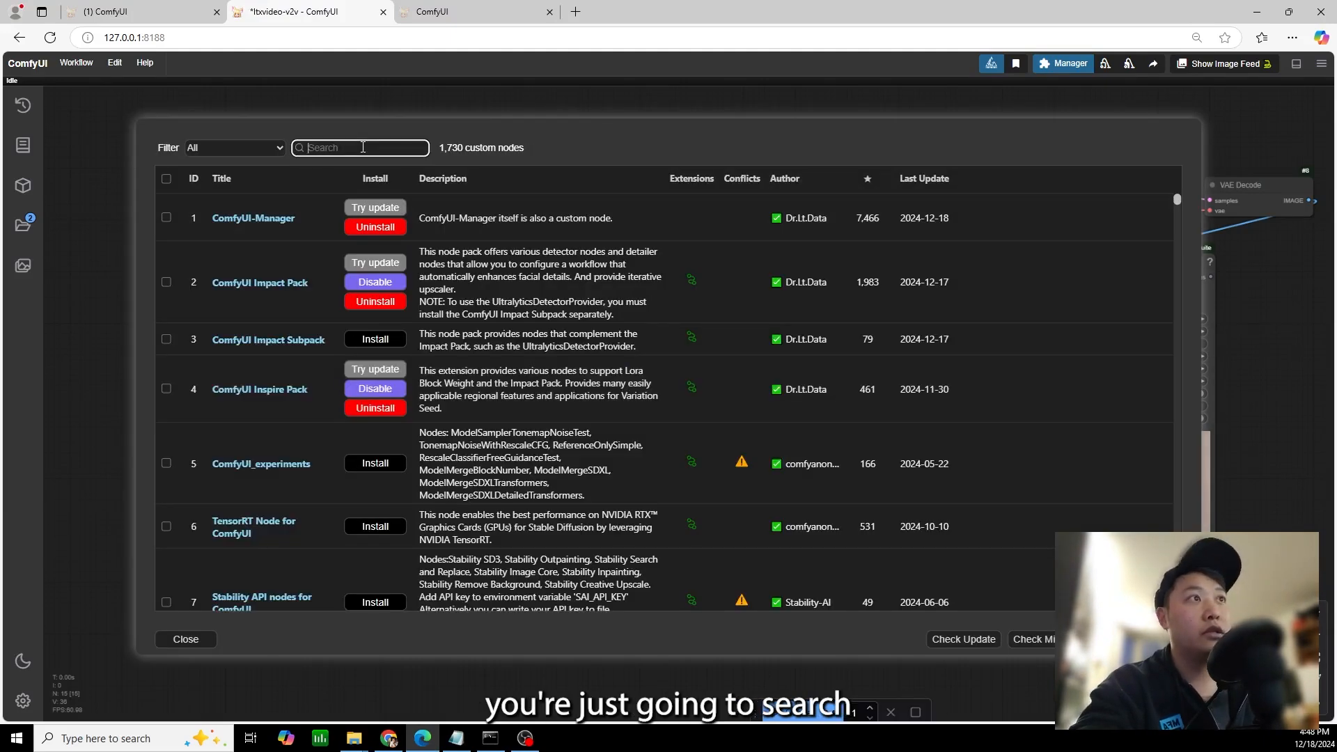
text(ltx)
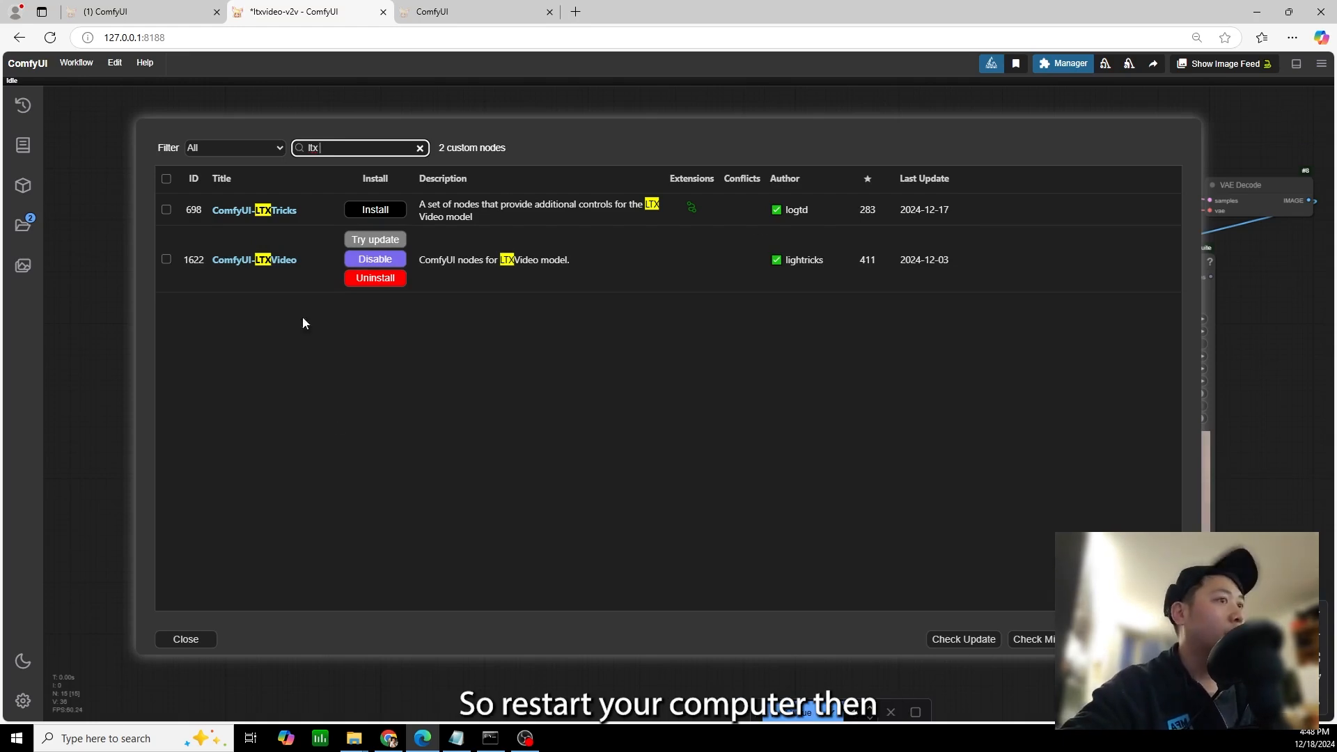
click(204, 639)
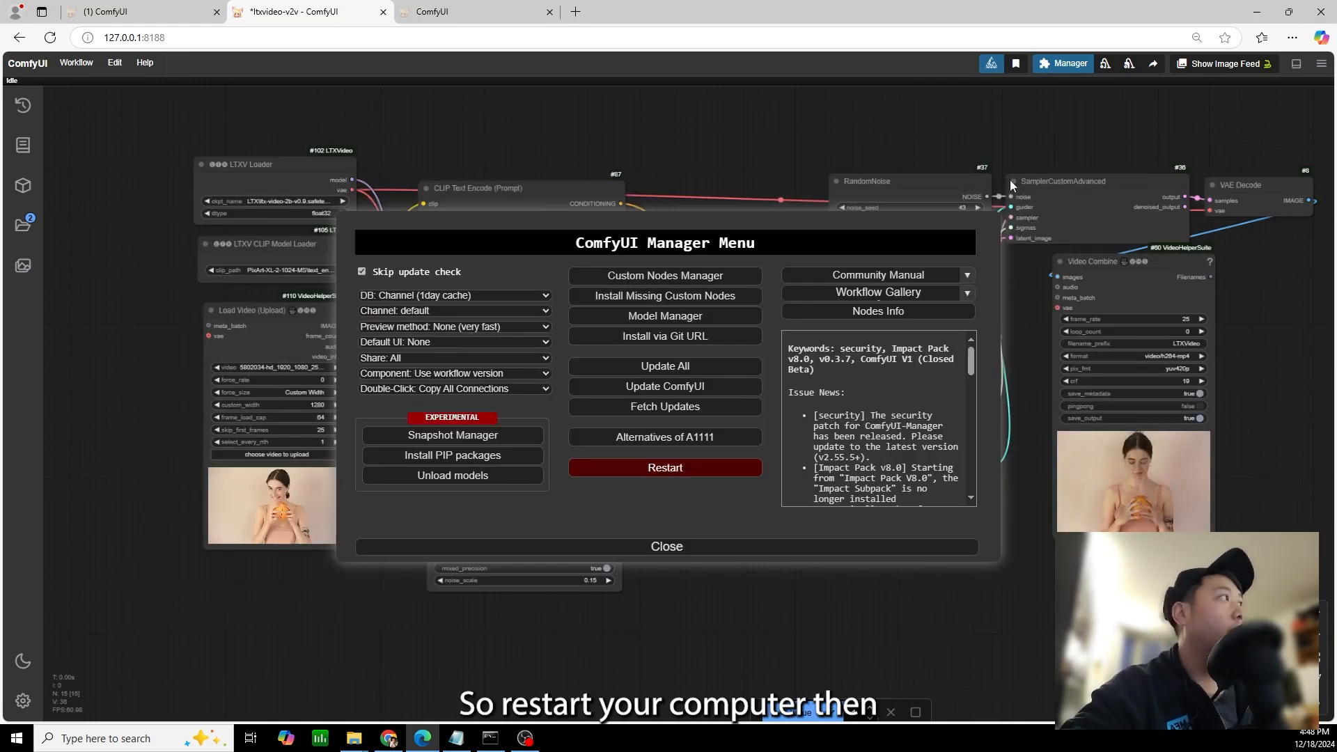
Switch back to the GitHub README in Chrome and open the Hugging Face page for ltx-video-2b-v0.9.safetensors
click(1257, 12)
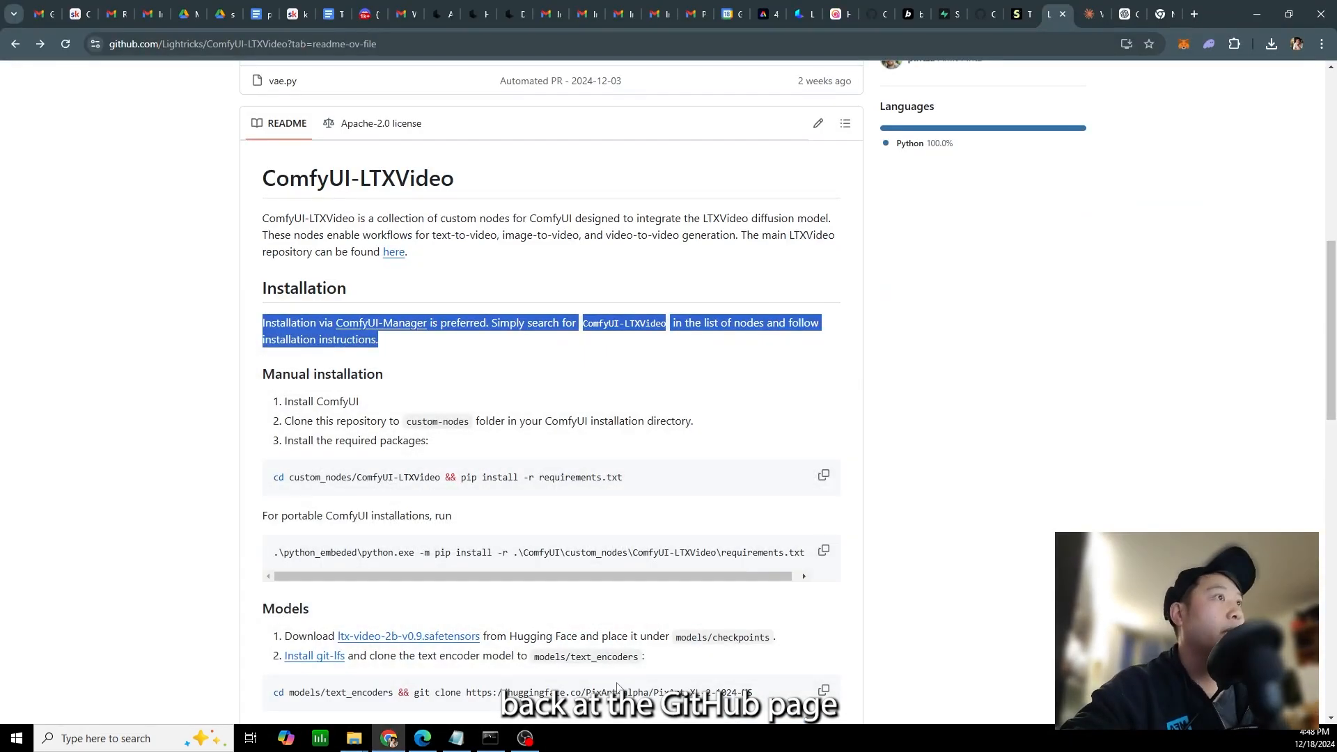
click(1182, 340)
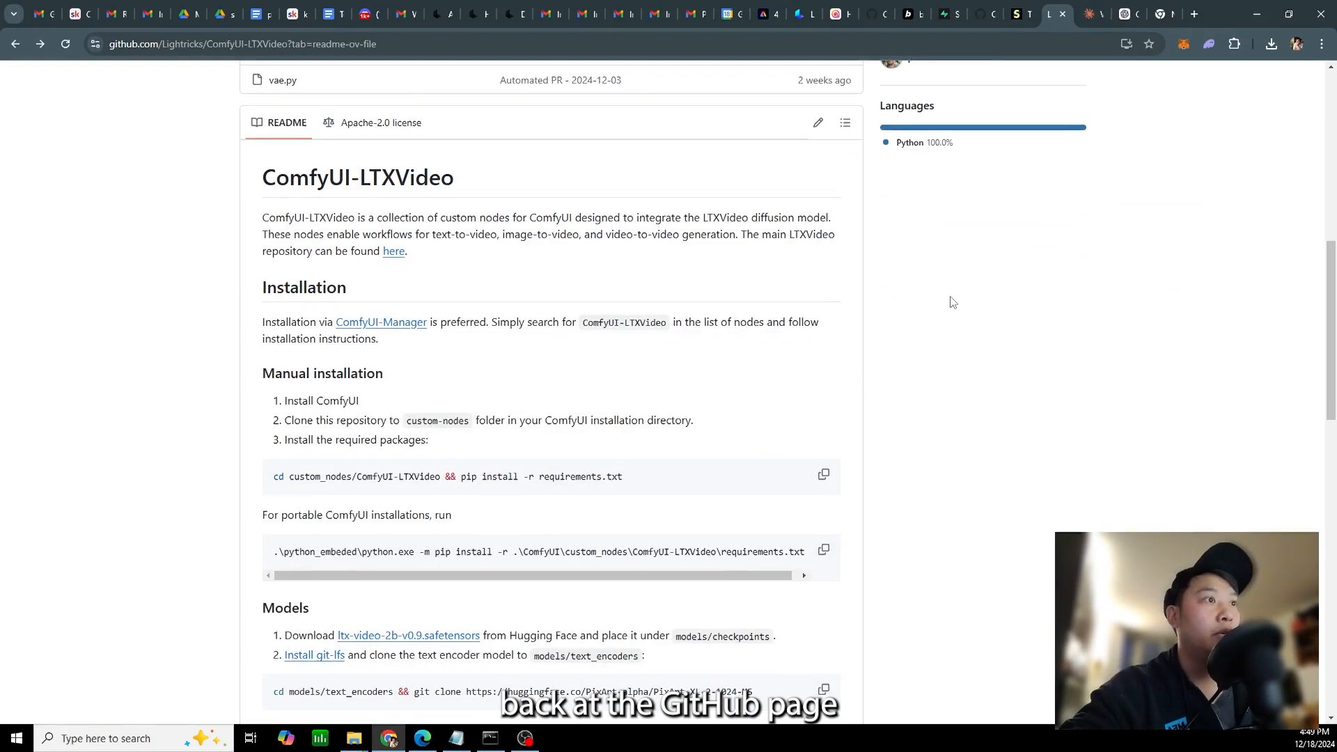
scroll(283, 273, down, 5)
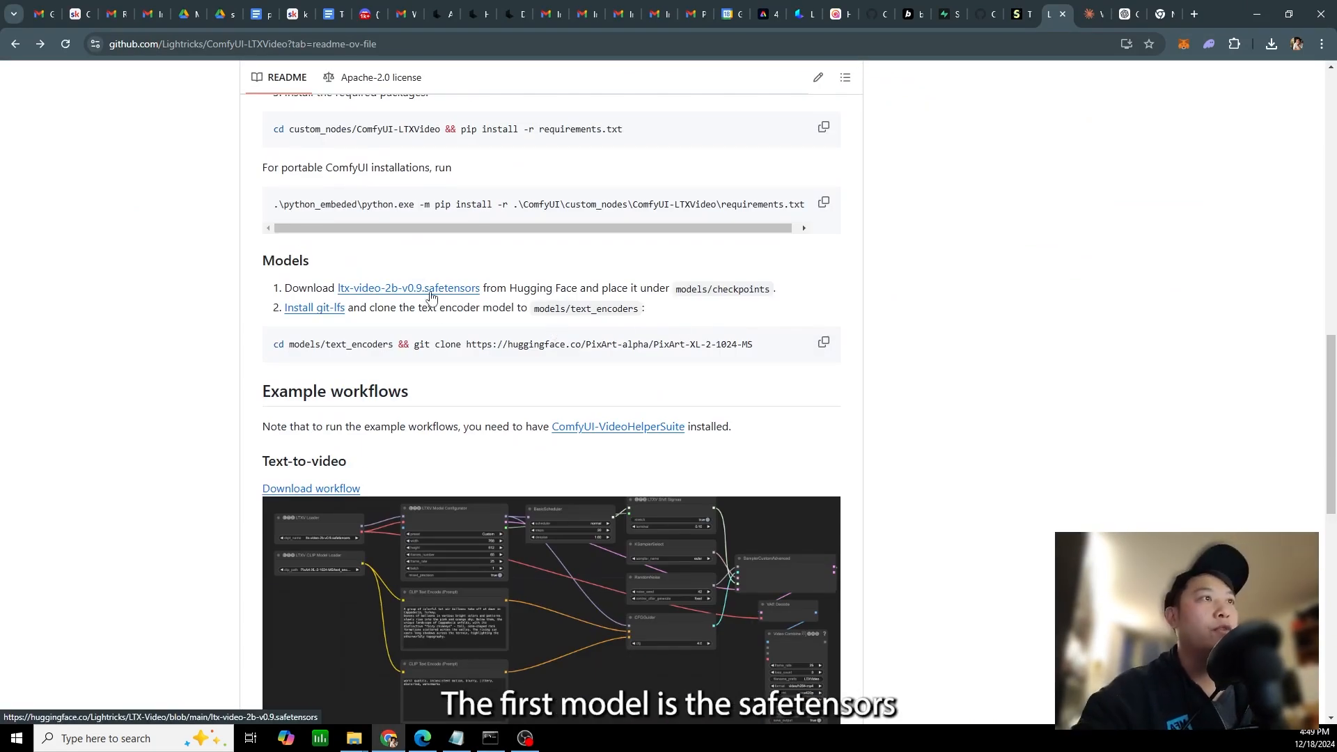
triple_click(688, 290)
click(460, 324)
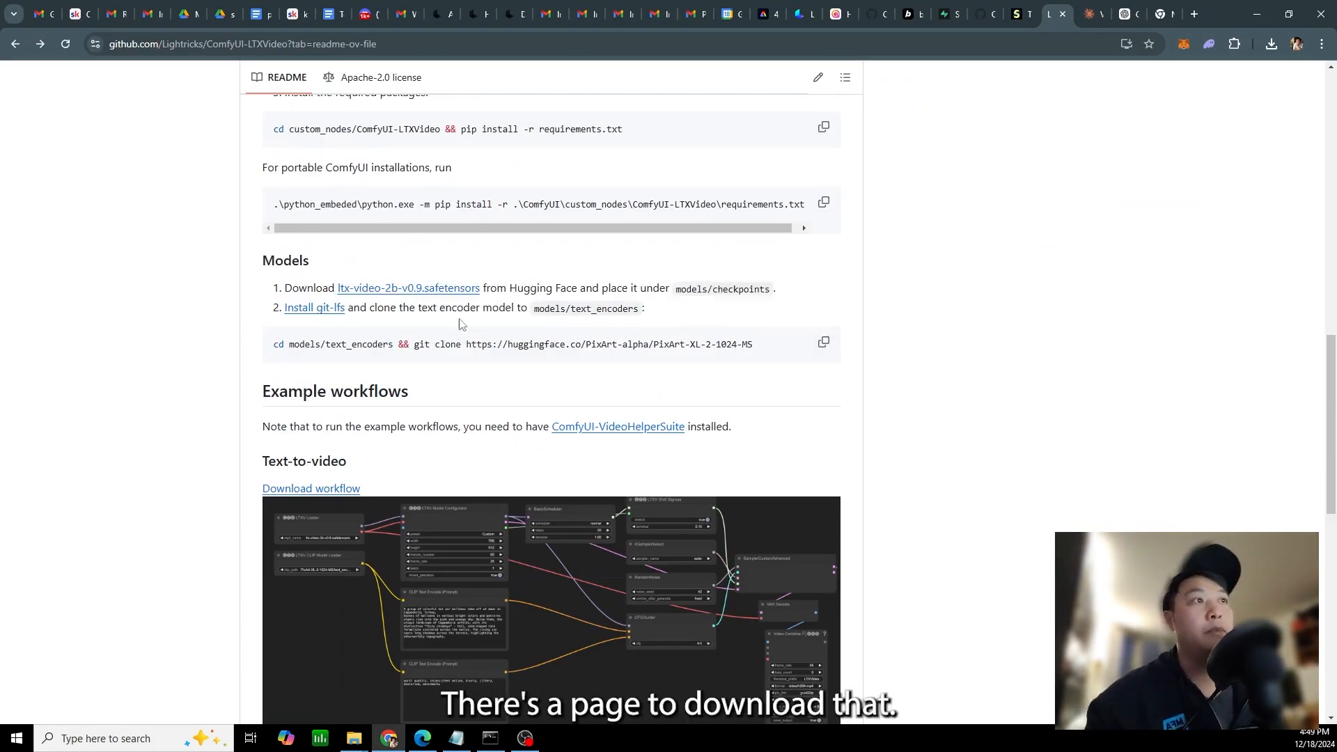
middle_click(422, 287)
click(1055, 15)
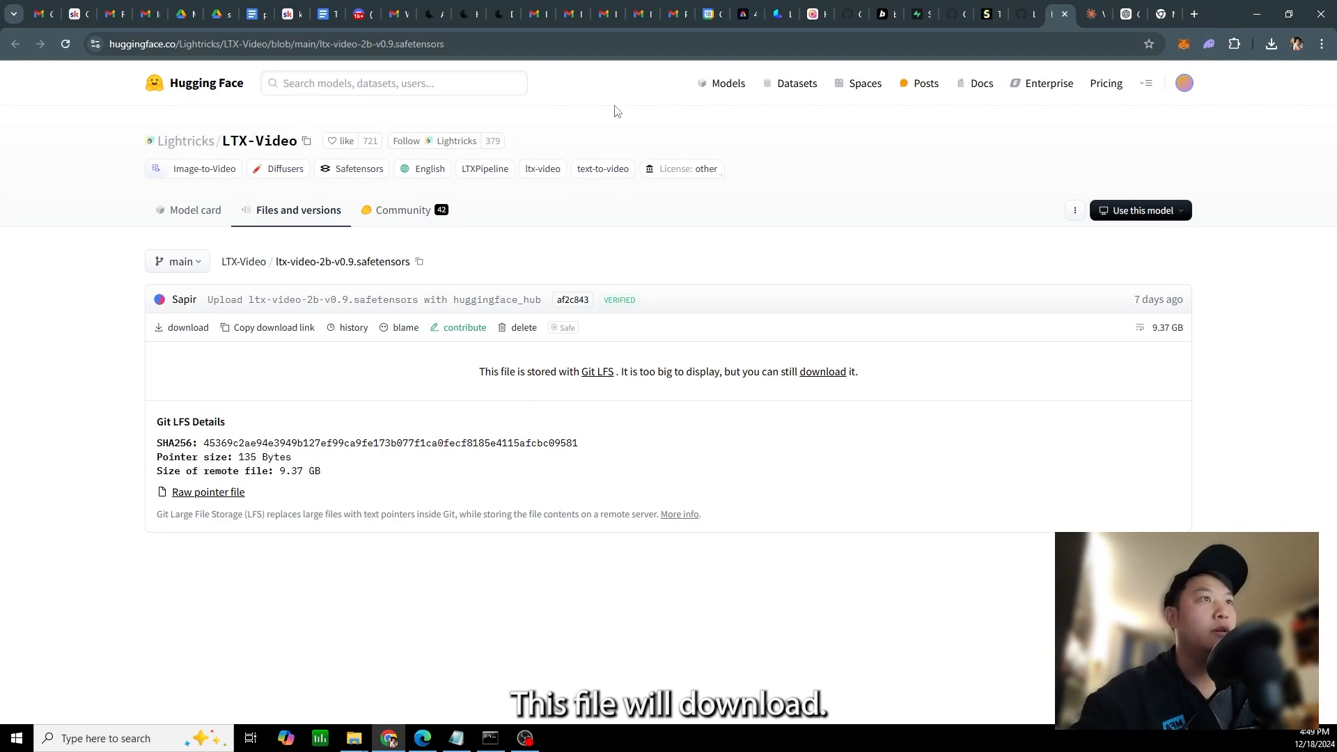
Return to the ComfyUI-LTXVideo README and open its linked git-lfs installation guide in a separate tab
click(1016, 19)
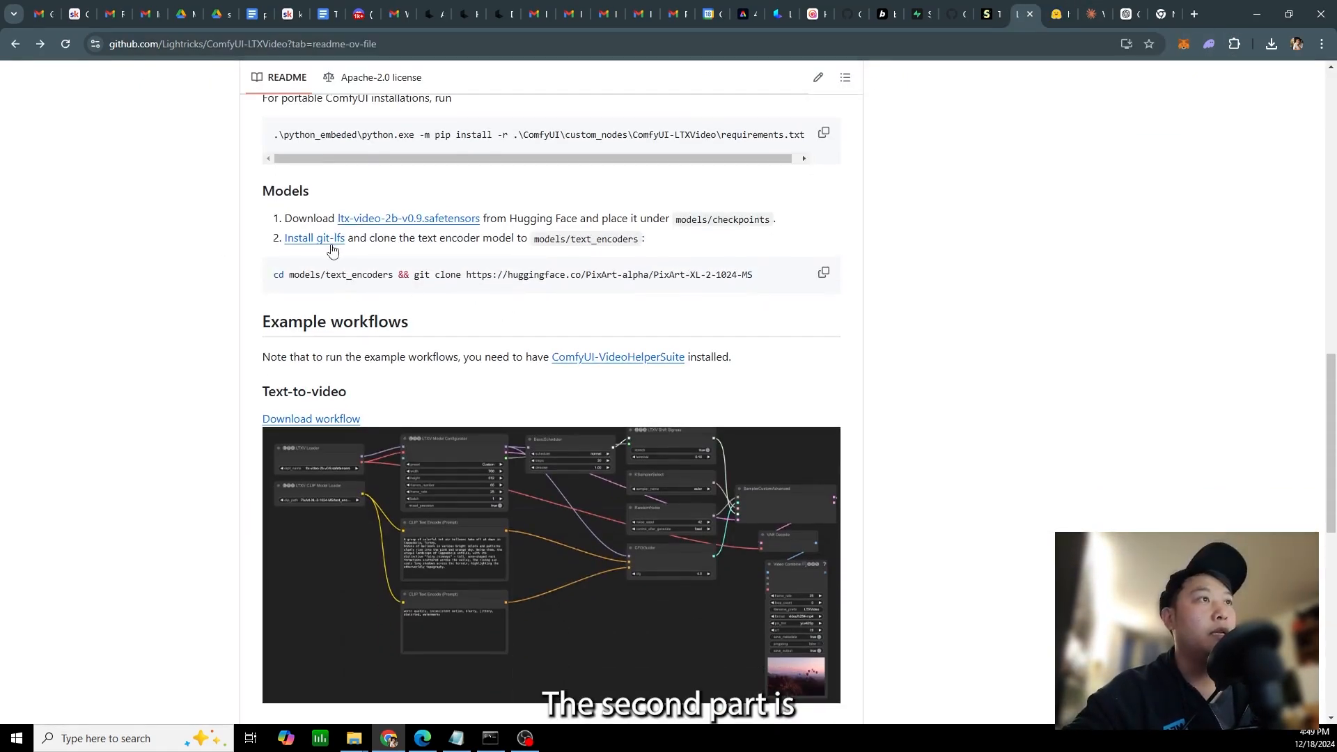
scroll(338, 249, up, 1)
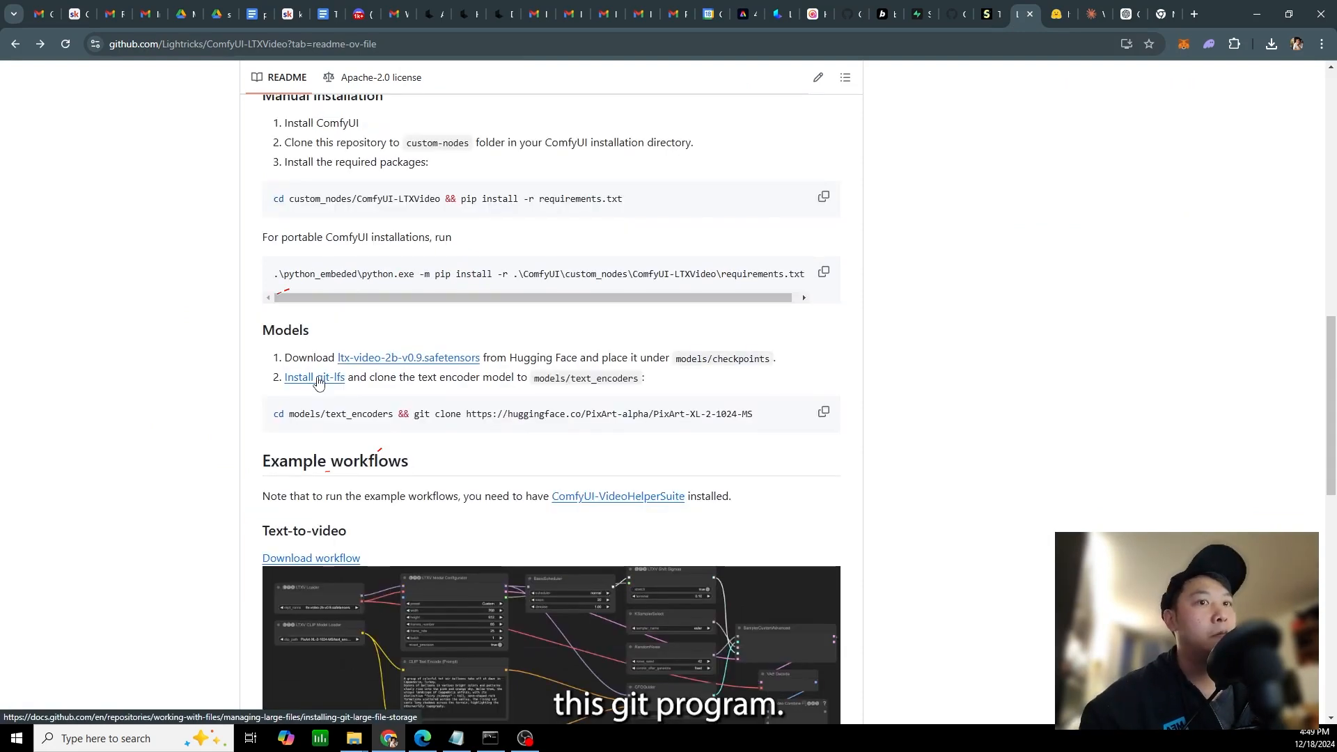
middle_click(310, 315)
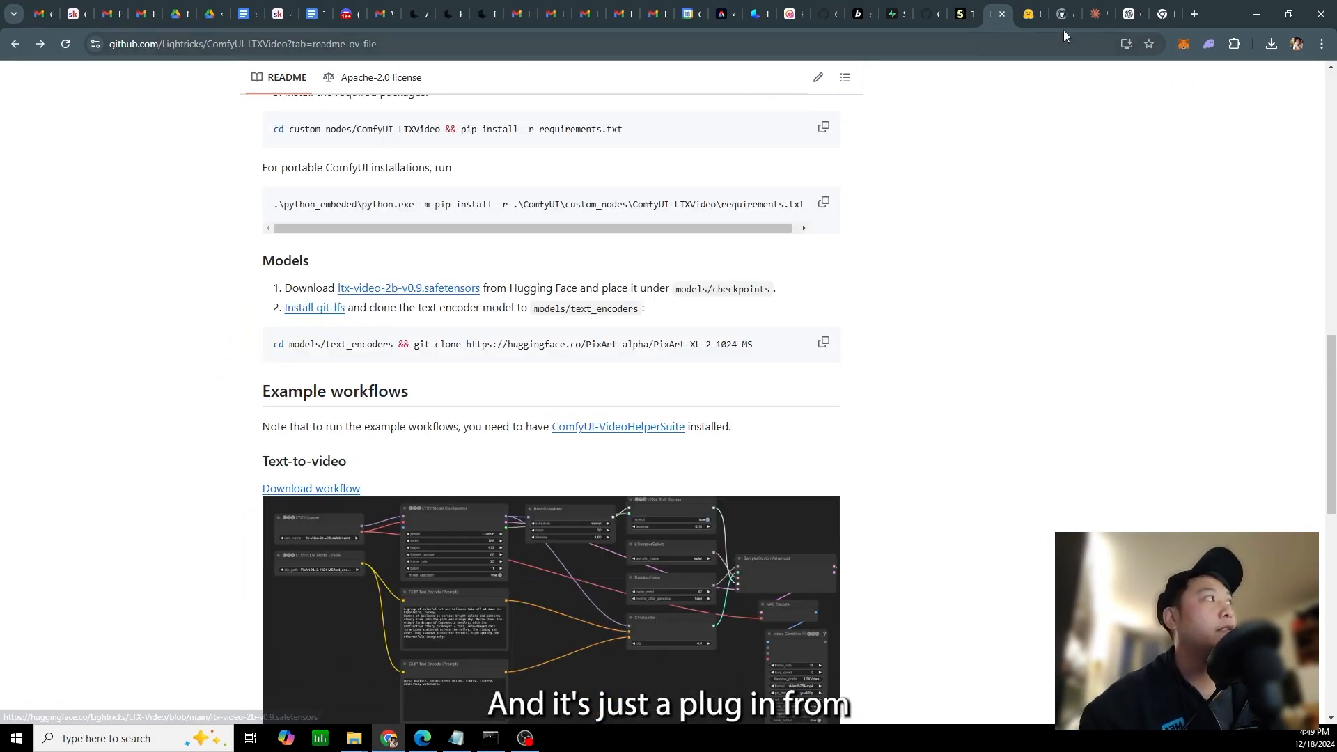
click(1060, 19)
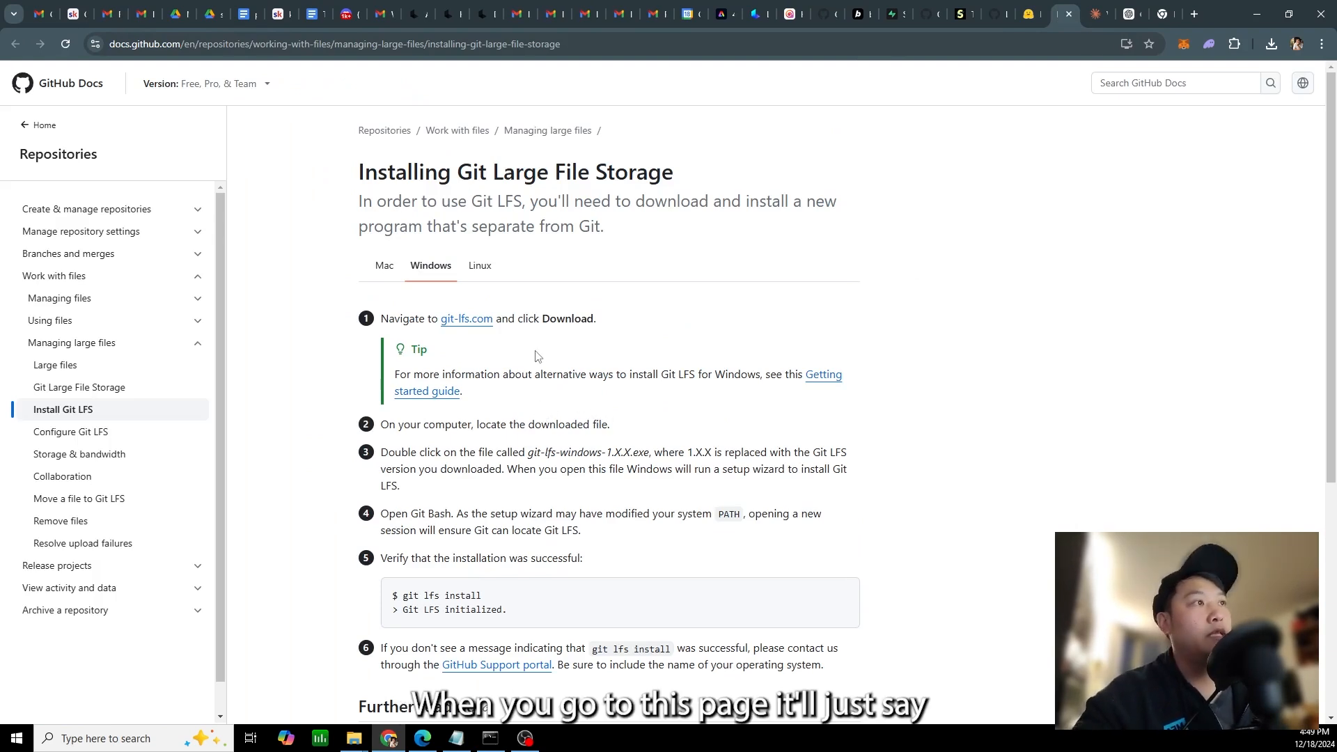
Open git-lfs.com from the installation guide and download Git LFS v3.6.0 for Windows
middle_click(461, 323)
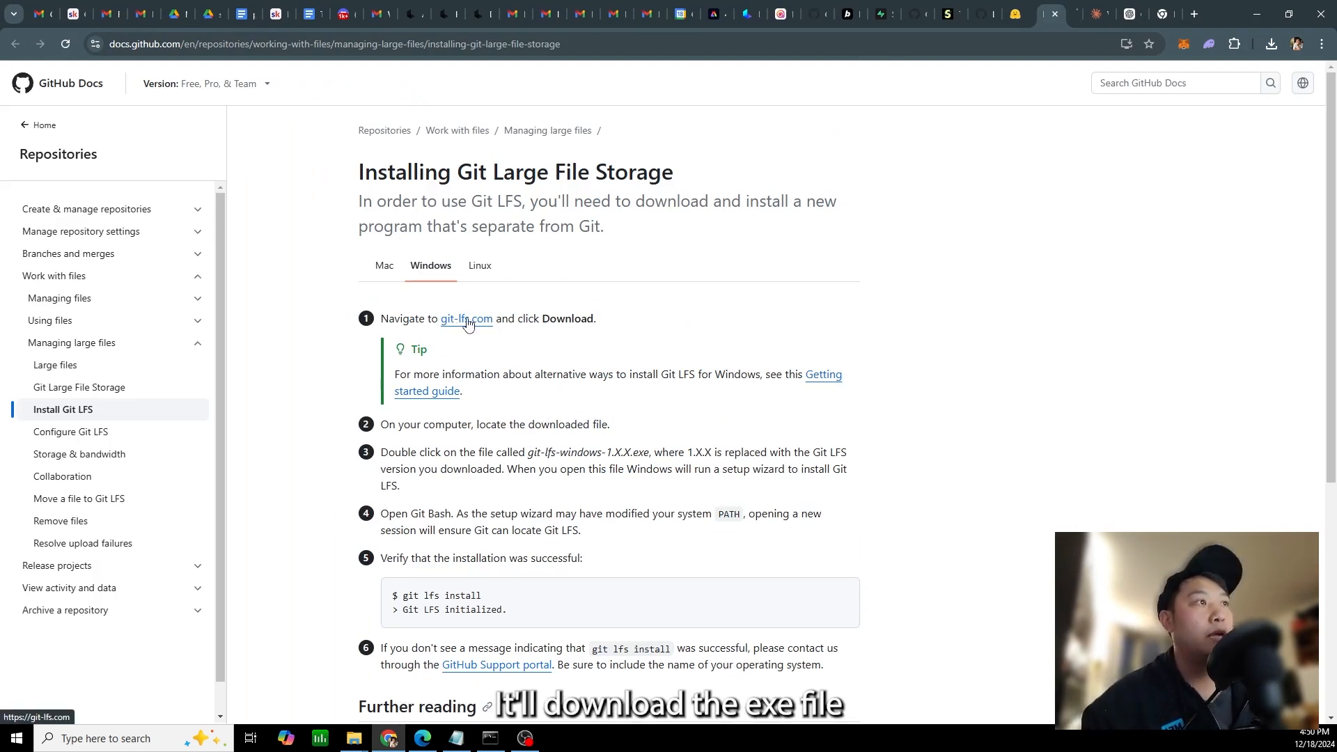
click(1066, 14)
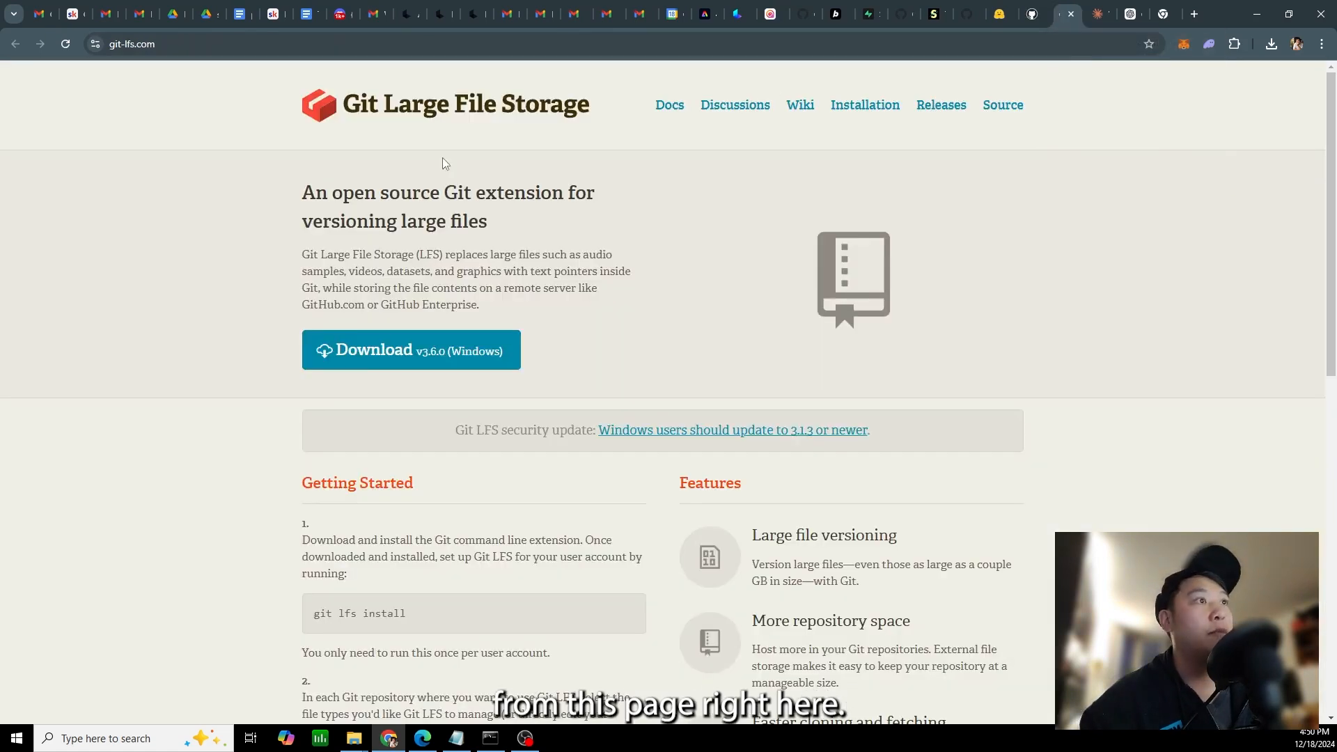
click(360, 349)
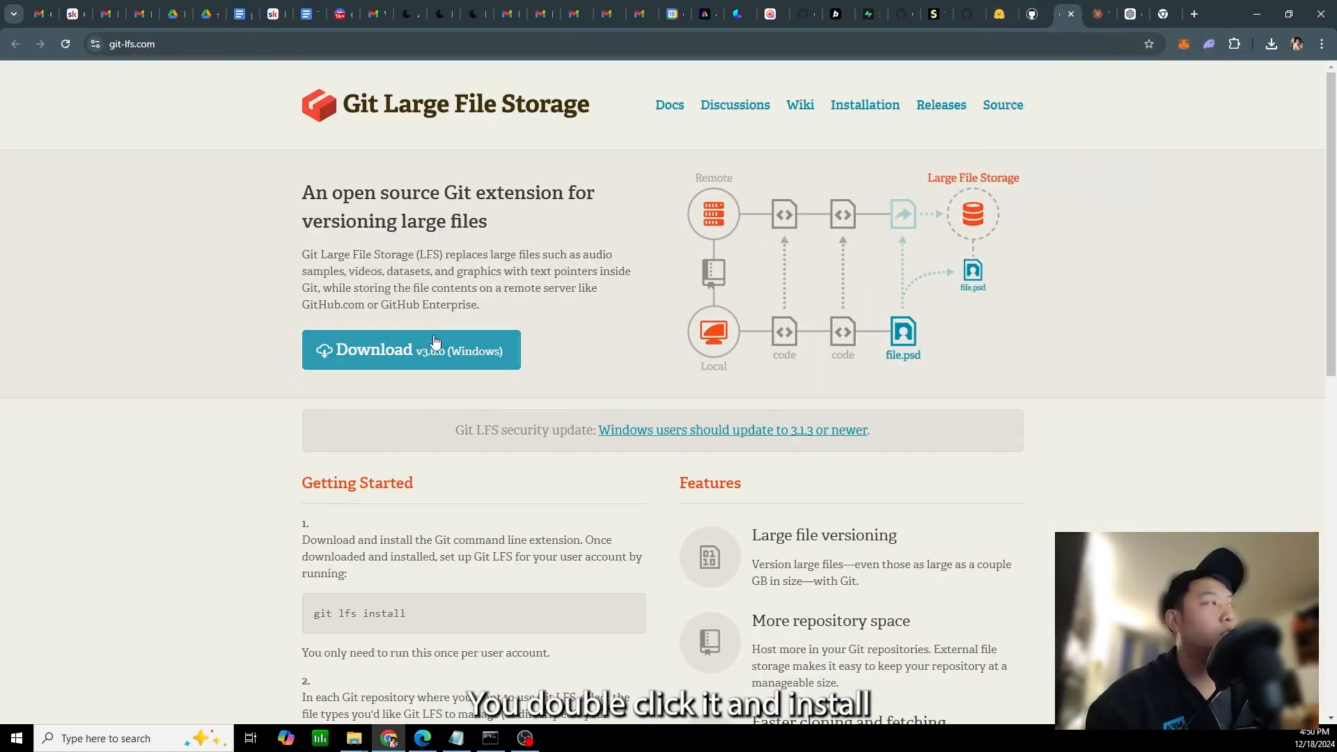
click(982, 16)
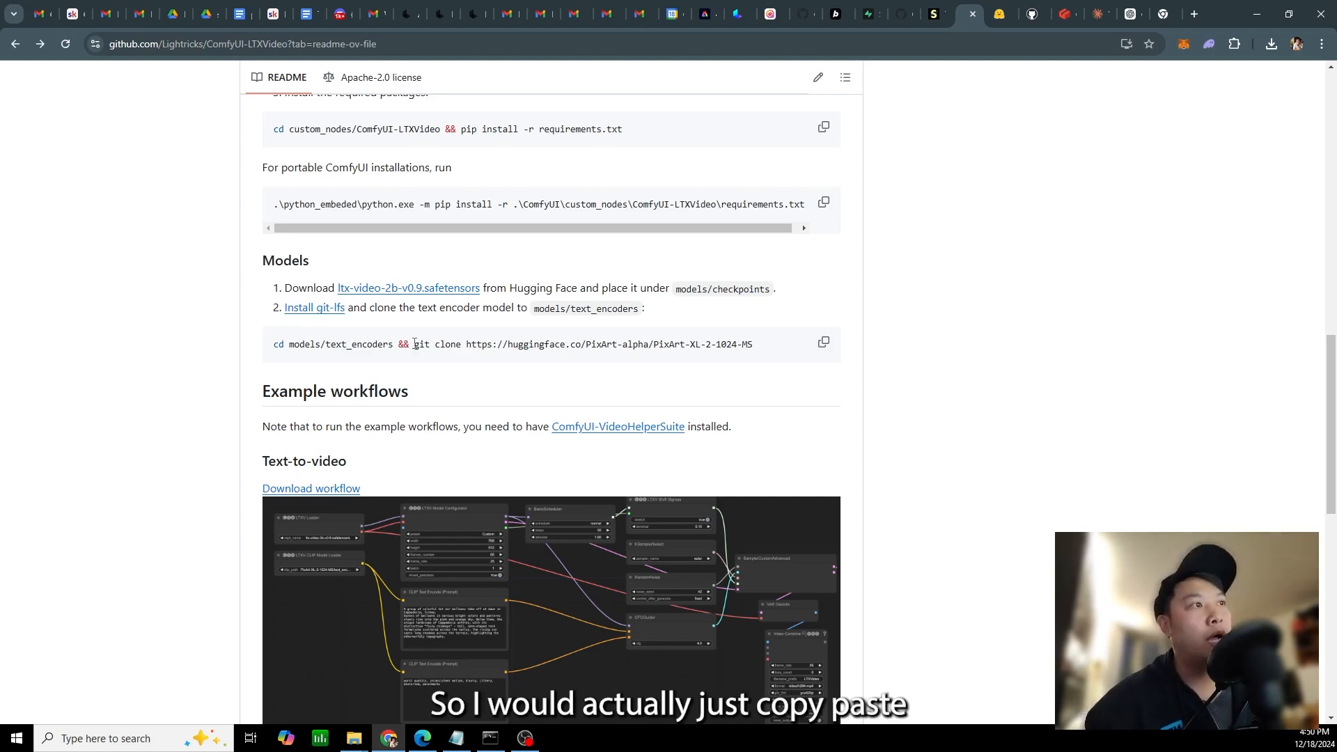
drag(414, 344, 779, 341)
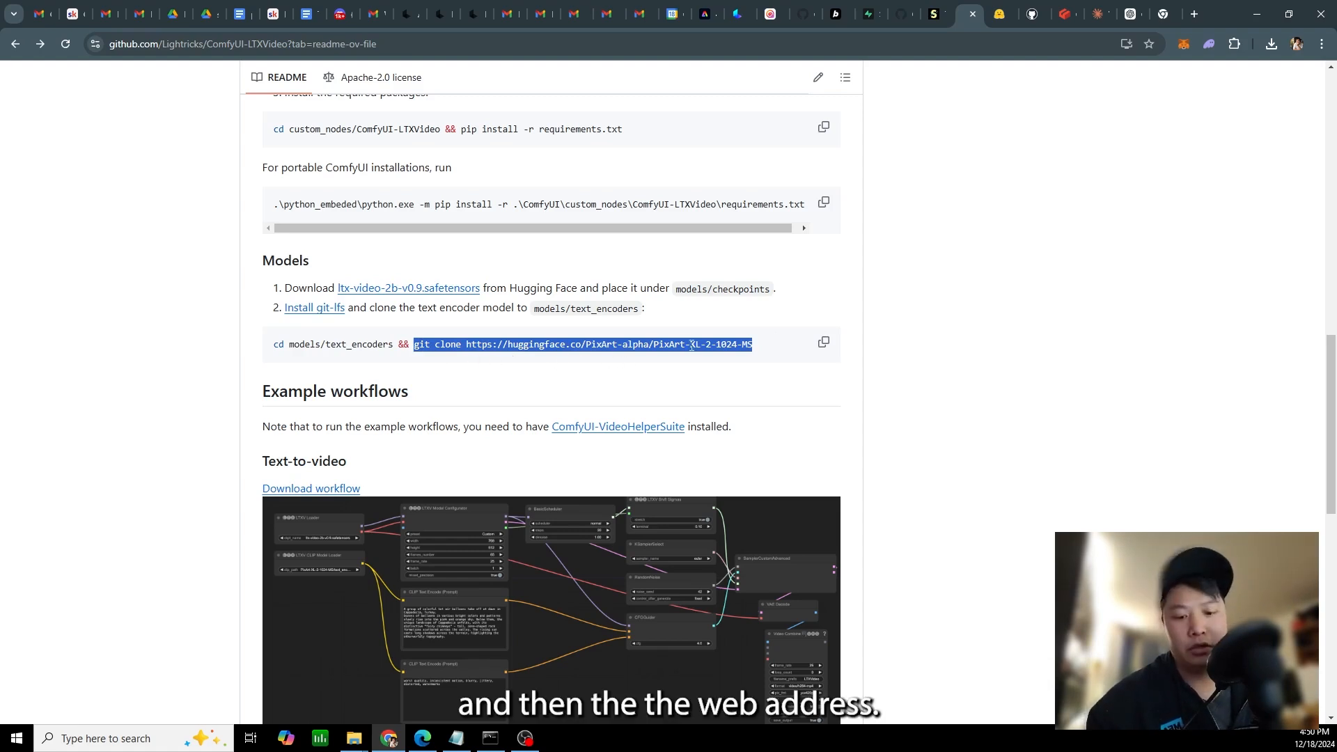
Switch to File Explorer and open the folder local_ai\ComfyUI_windows_portable\ComfyUI\models\text_encoders
key(alt+Tab)
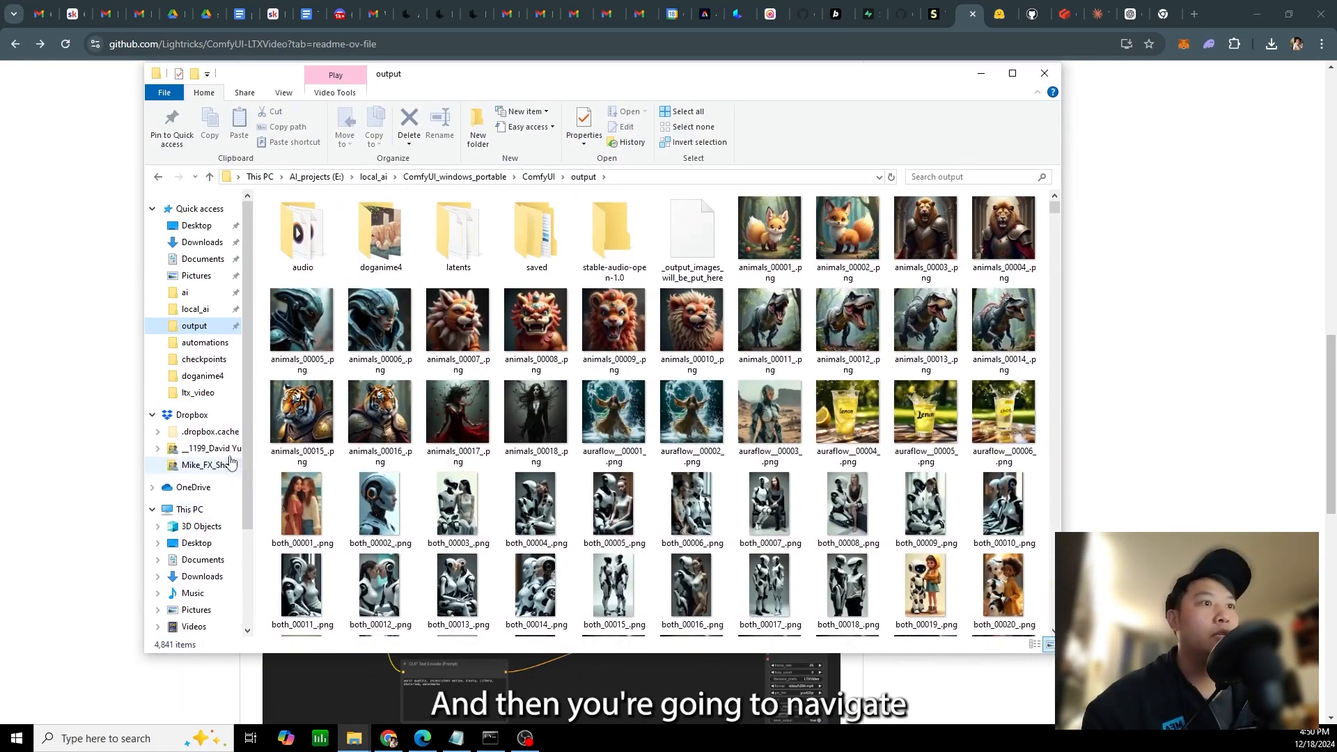
click(196, 309)
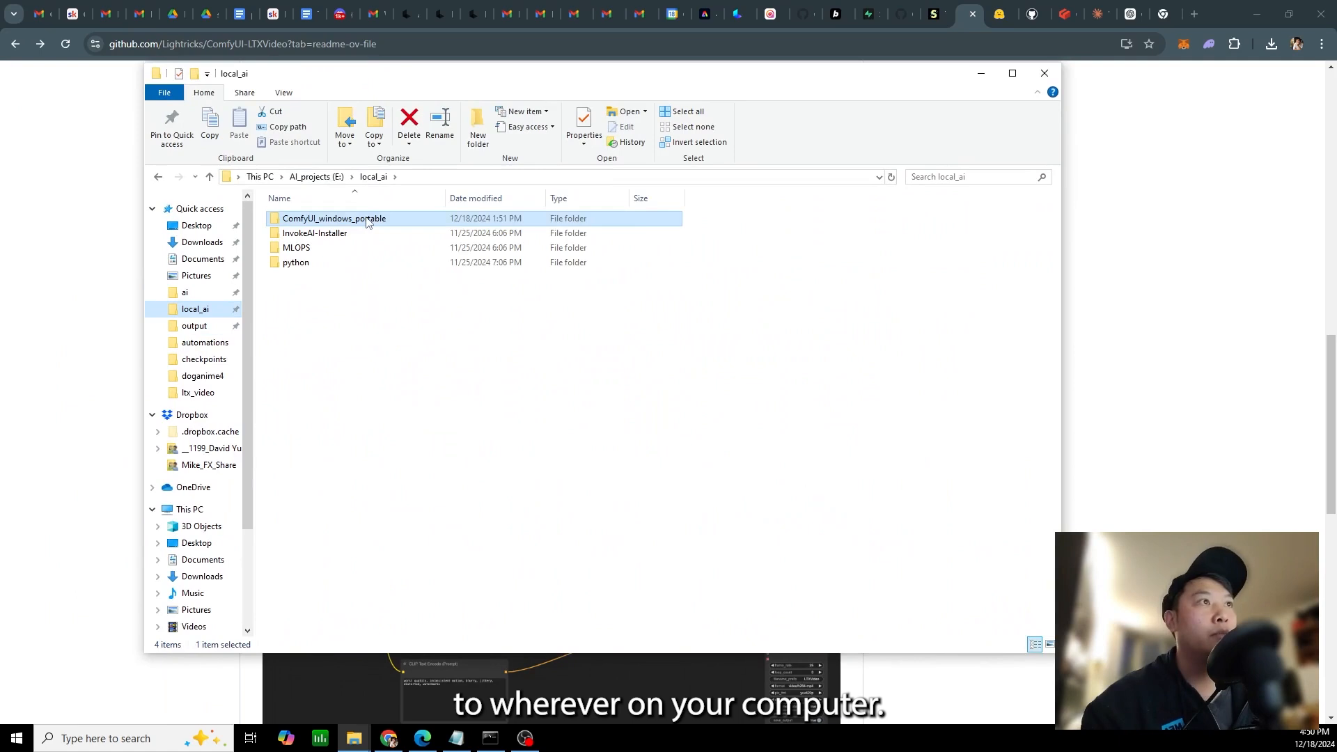
double_click(369, 221)
double_click(364, 218)
click(343, 394)
double_click(343, 395)
scroll(359, 418, down, 1)
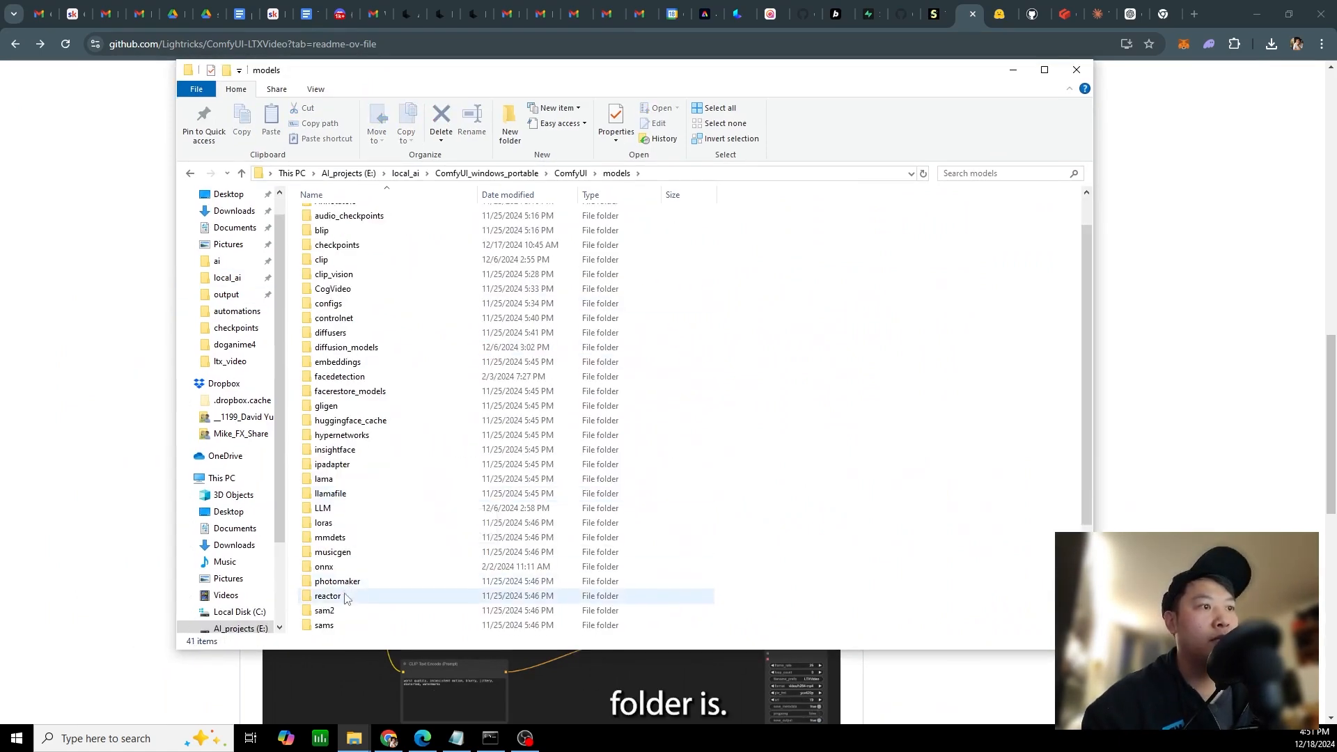
scroll(346, 599, down, 3)
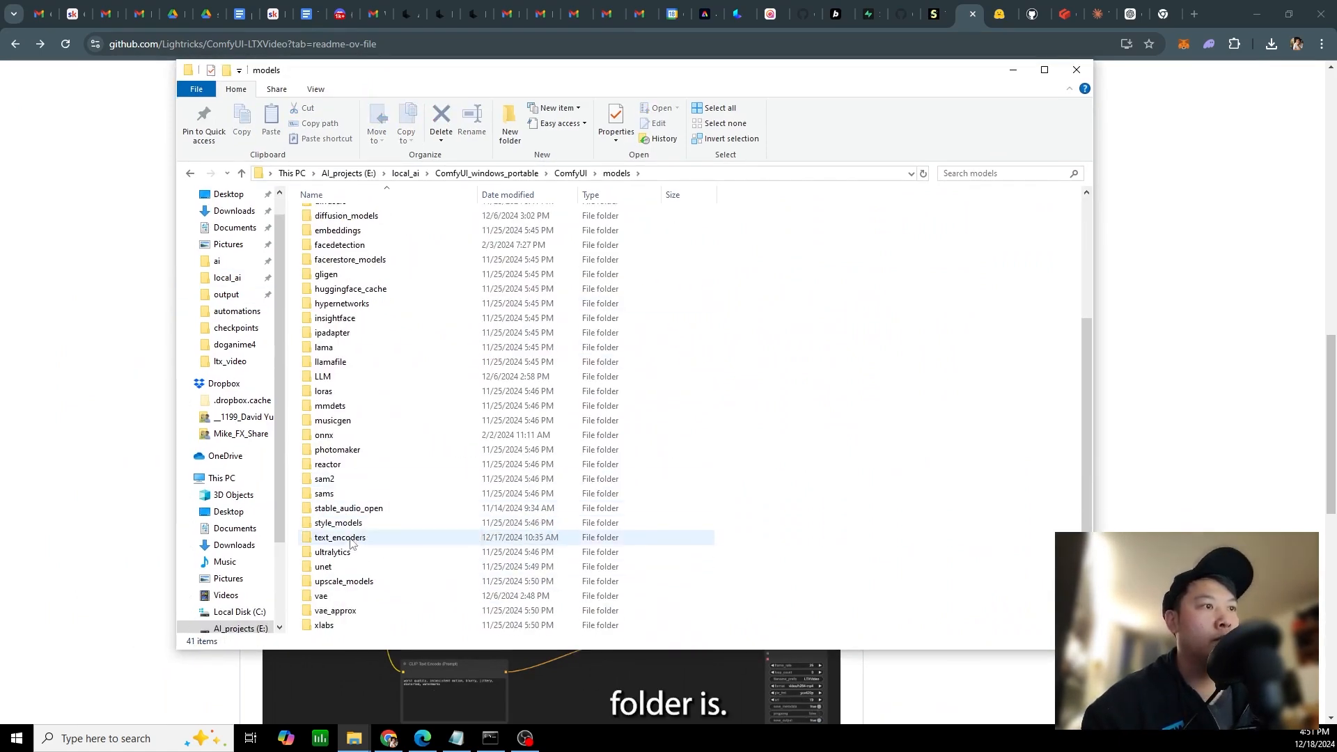
double_click(350, 540)
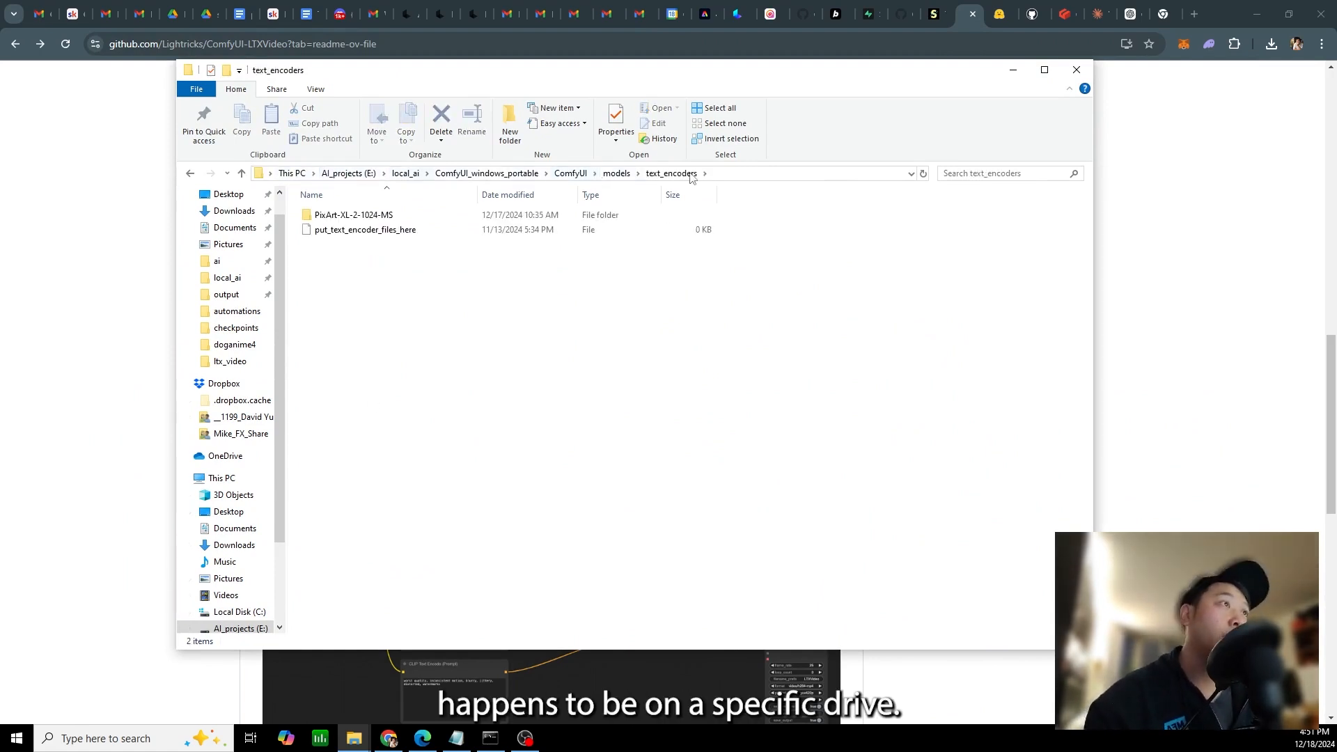
Open a command prompt (cmd) in the text_encoders folder and paste the copied git clone command
click(785, 174)
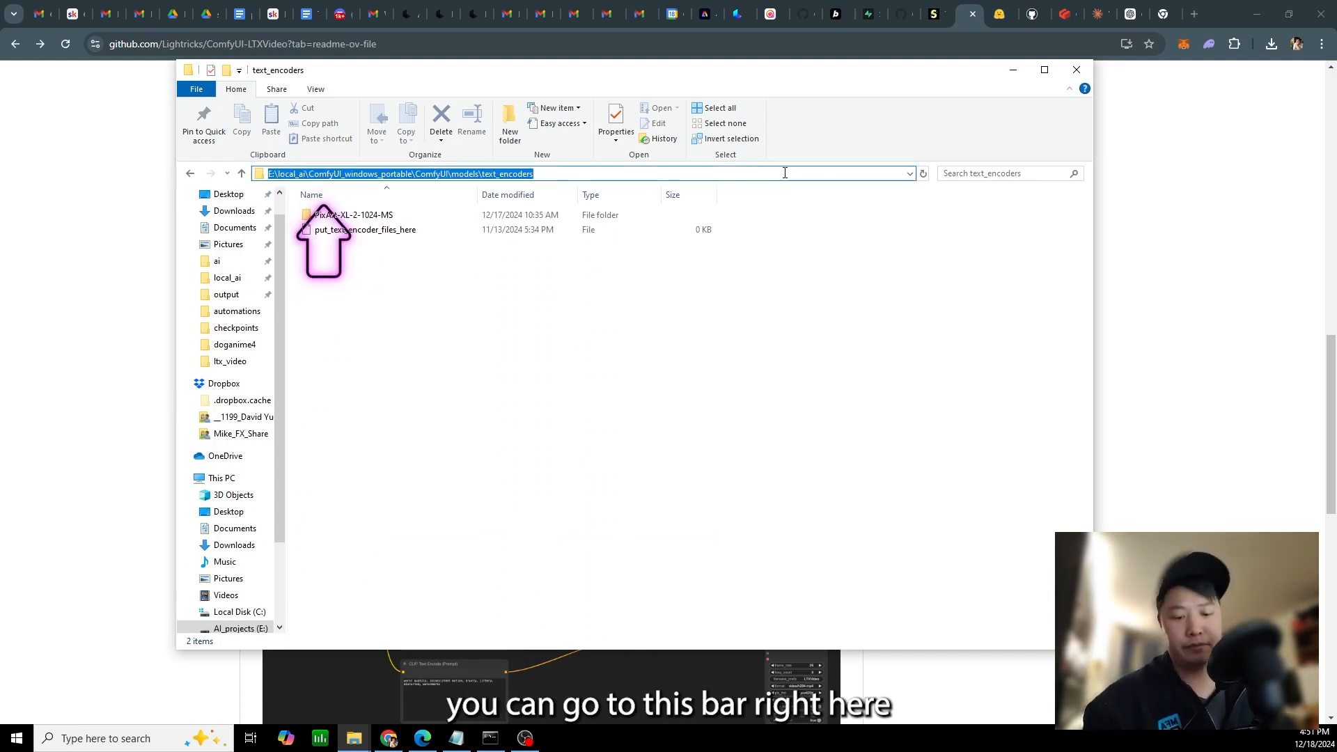
text(d)
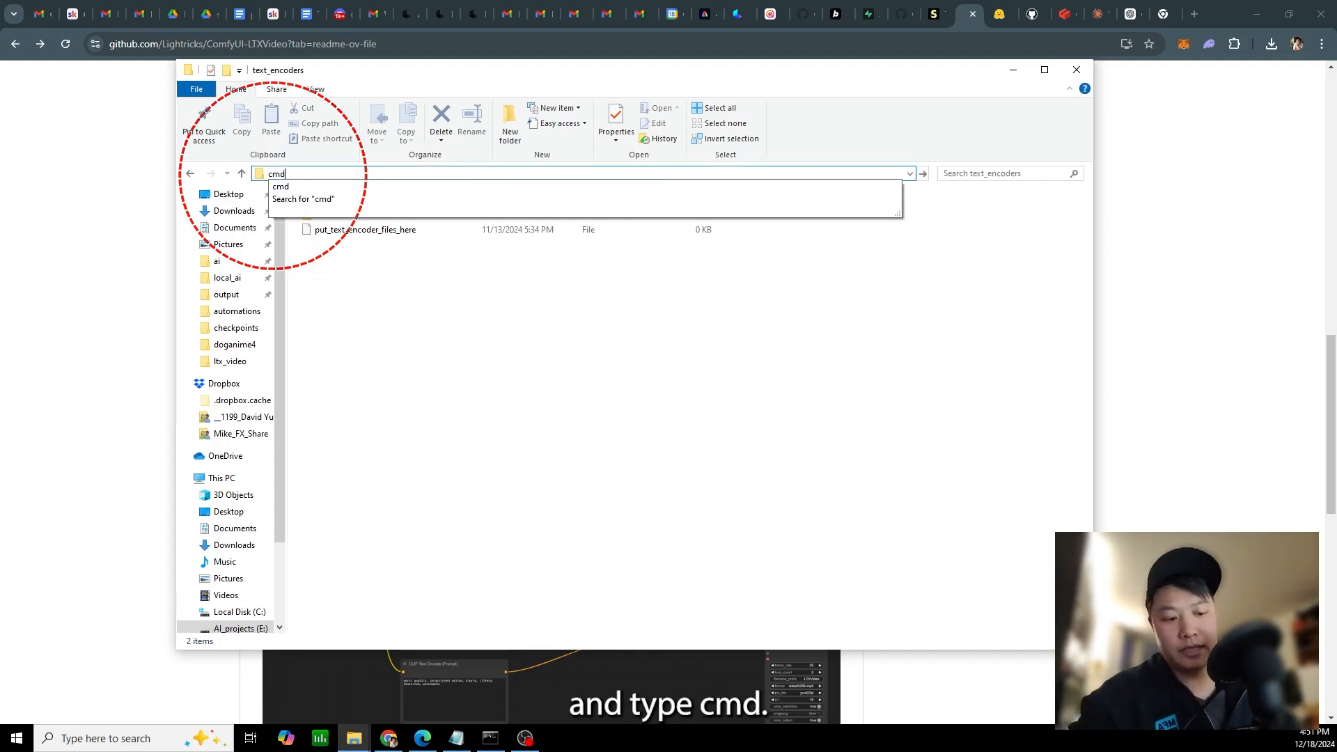
key(Return)
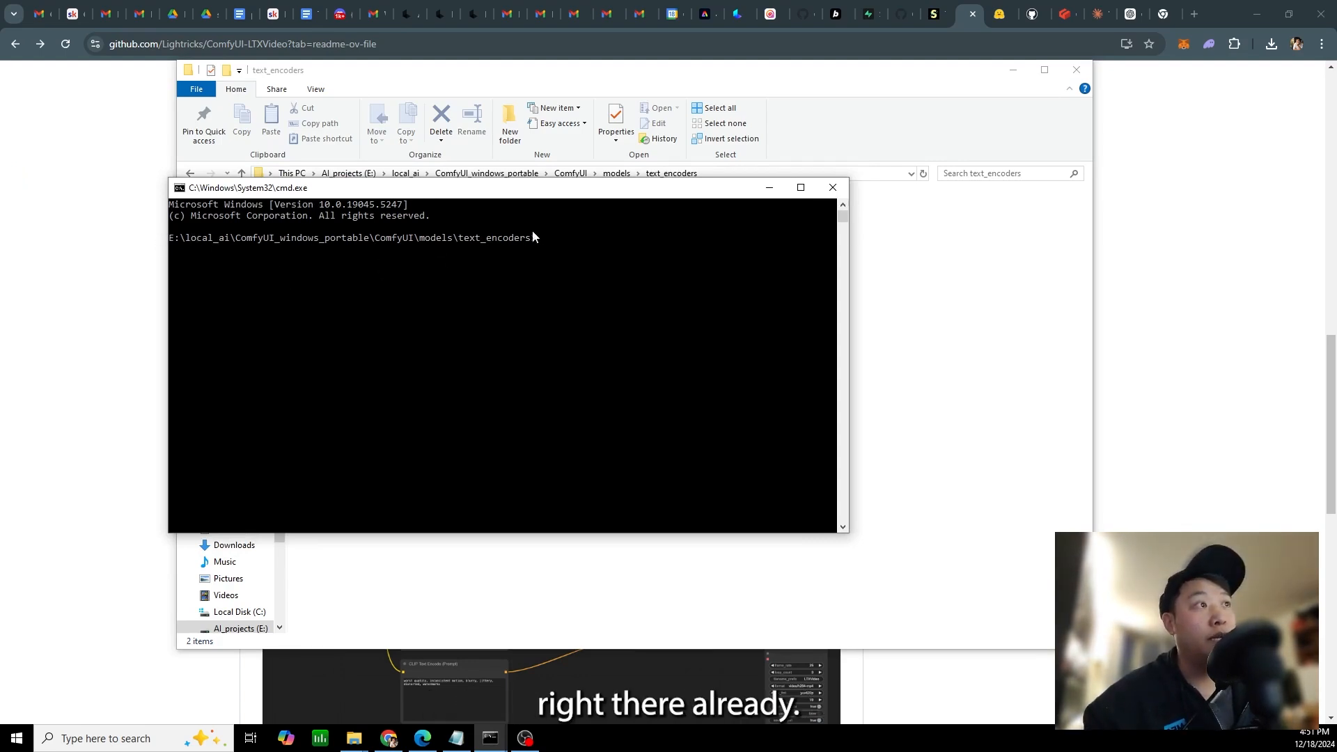
text(git clone https://huggingface.co/PixArt-alpha/PixArt-XL-2-1024-MS)
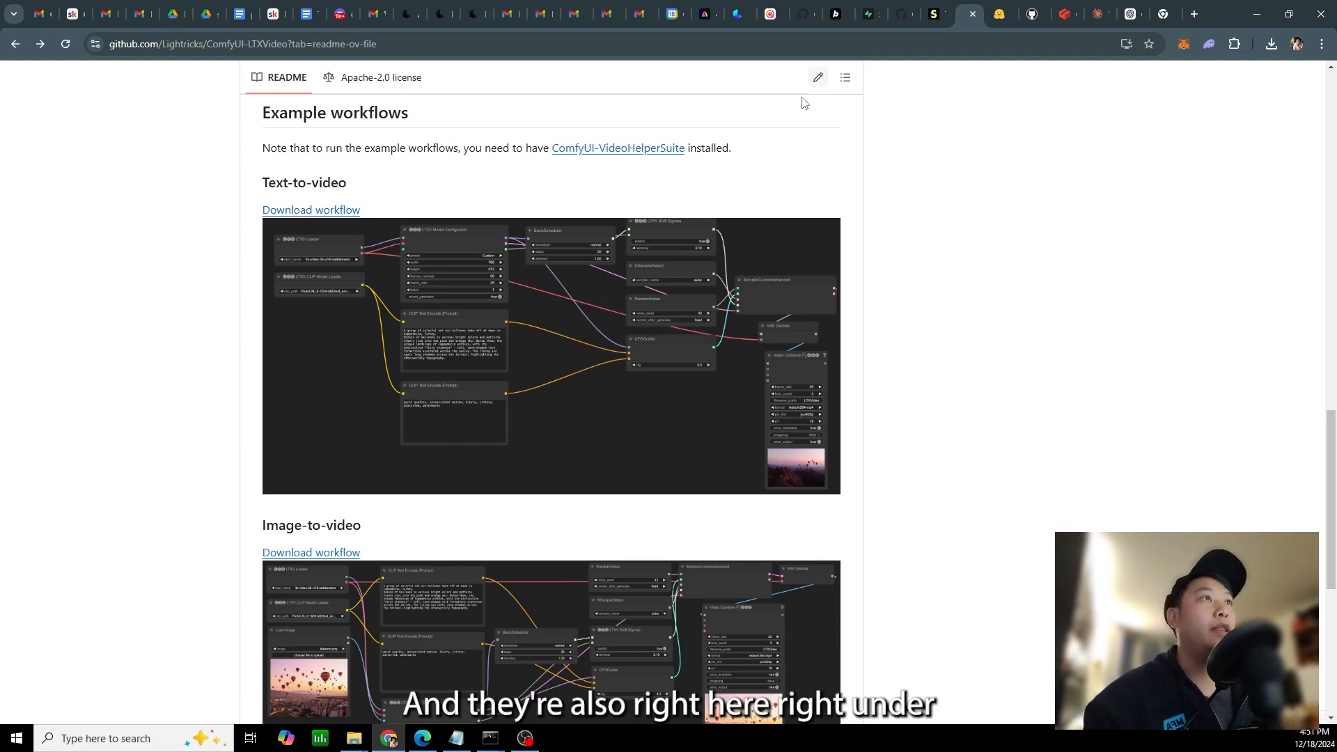
Review the README's model instructions and the text-to-video, image-to-video and video-to-video example workflows with their download links
scroll(936, 271, up, 1)
scroll(932, 286, down, 6)
scroll(933, 279, up, 10)
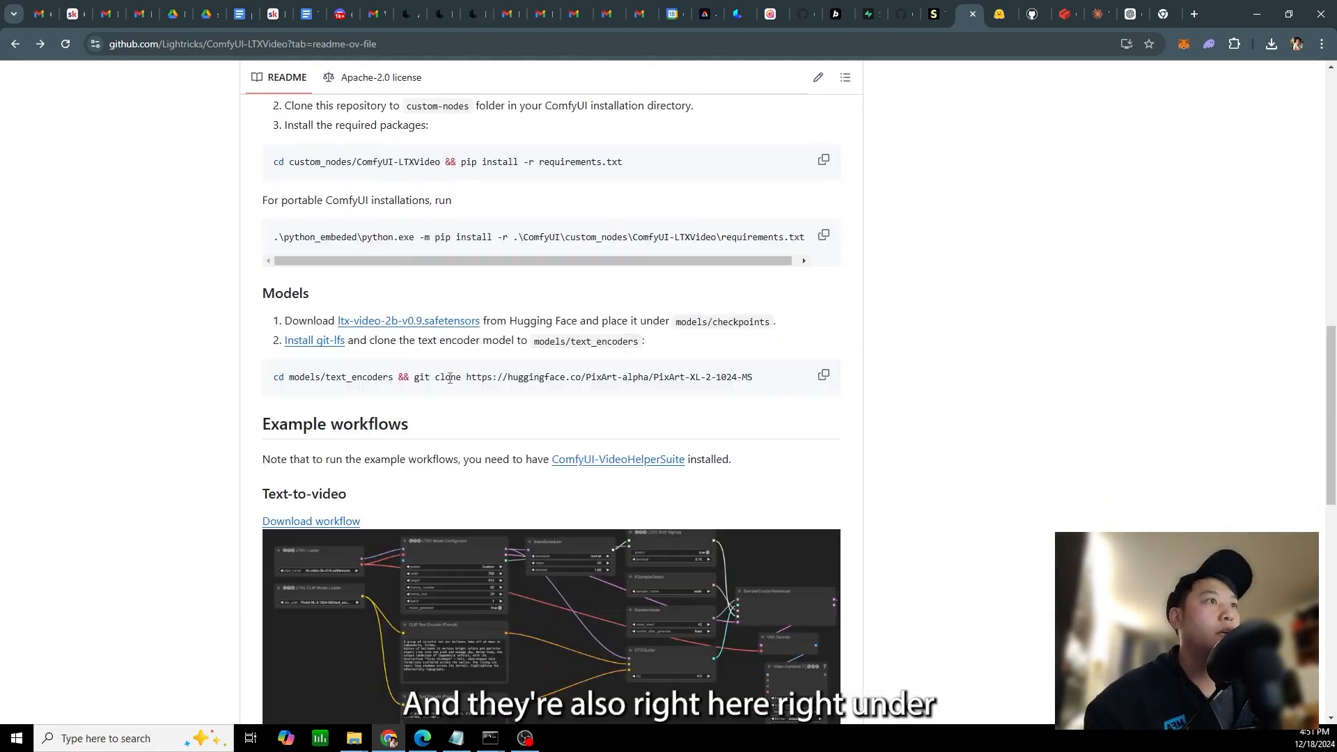
scroll(439, 364, down, 3)
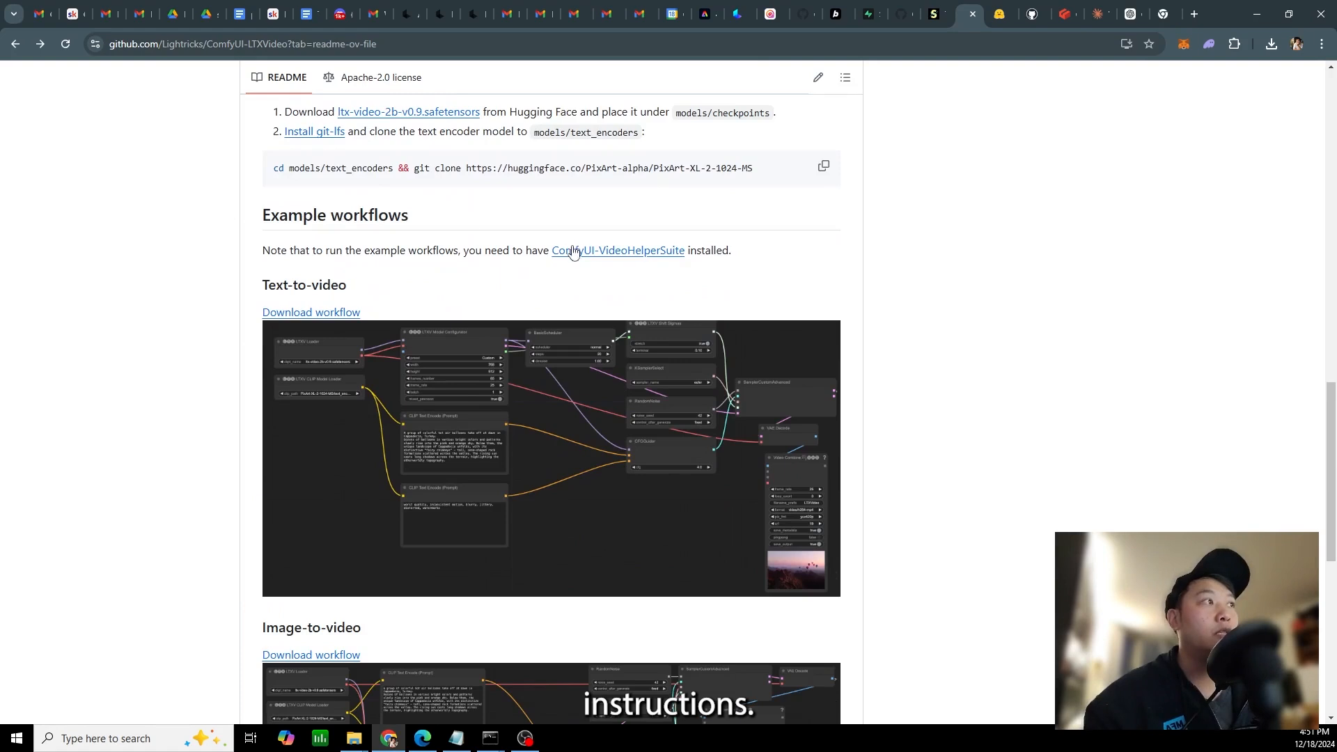
scroll(327, 334, down, 2)
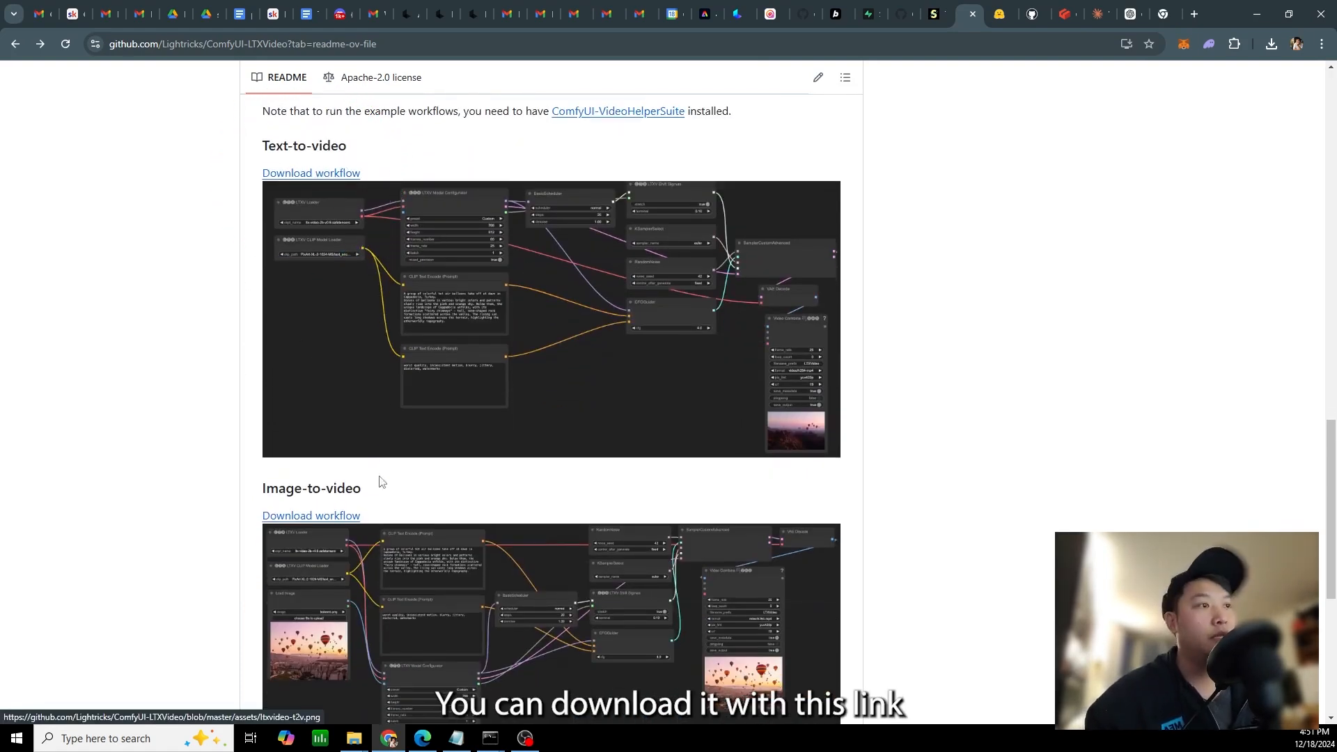
scroll(397, 540, down, 5)
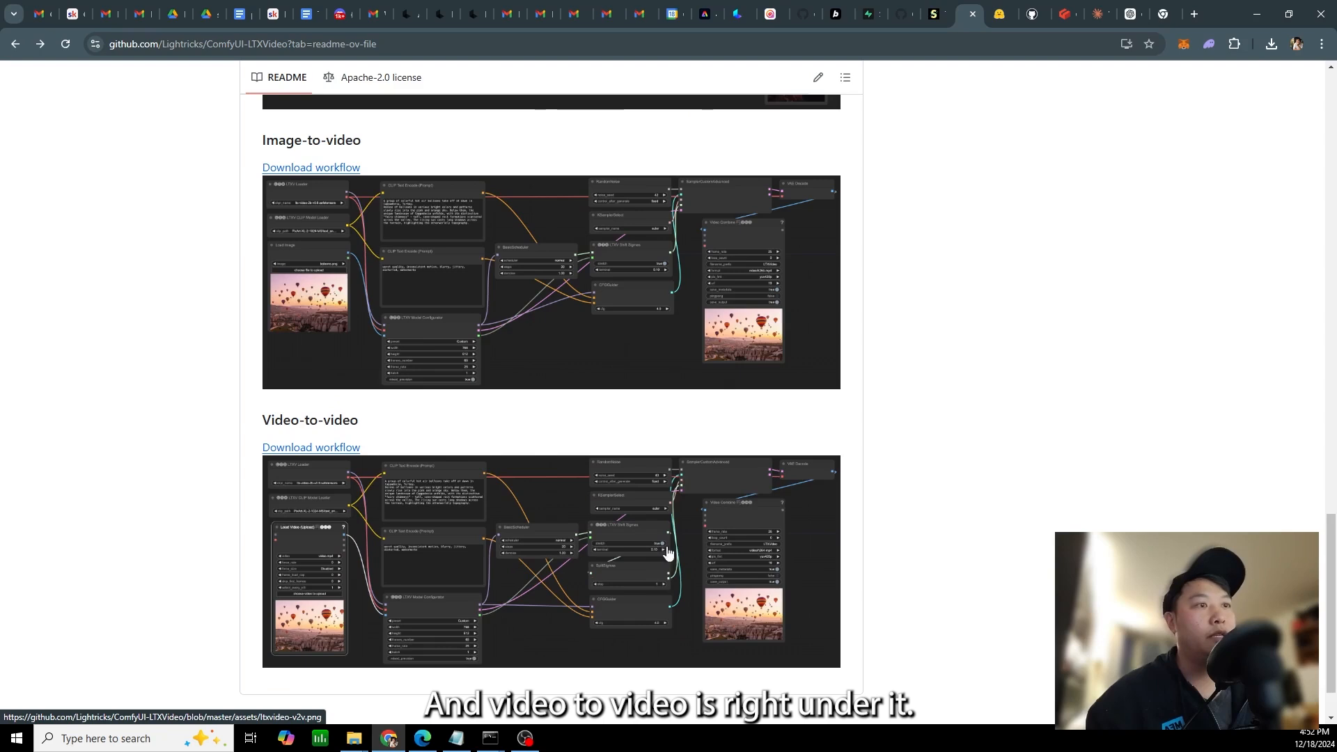
scroll(655, 543, down, 1)
scroll(982, 427, up, 6)
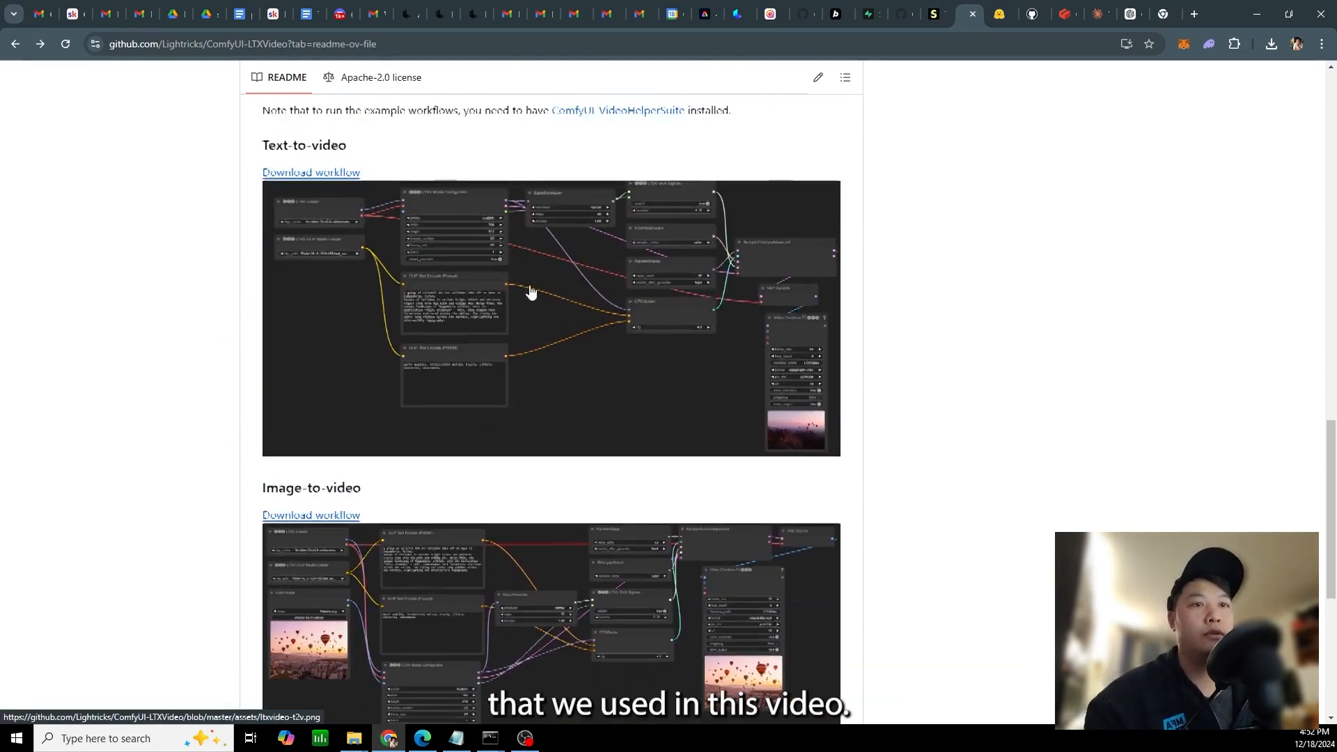
scroll(624, 349, down, 3)
scroll(959, 426, up, 3)
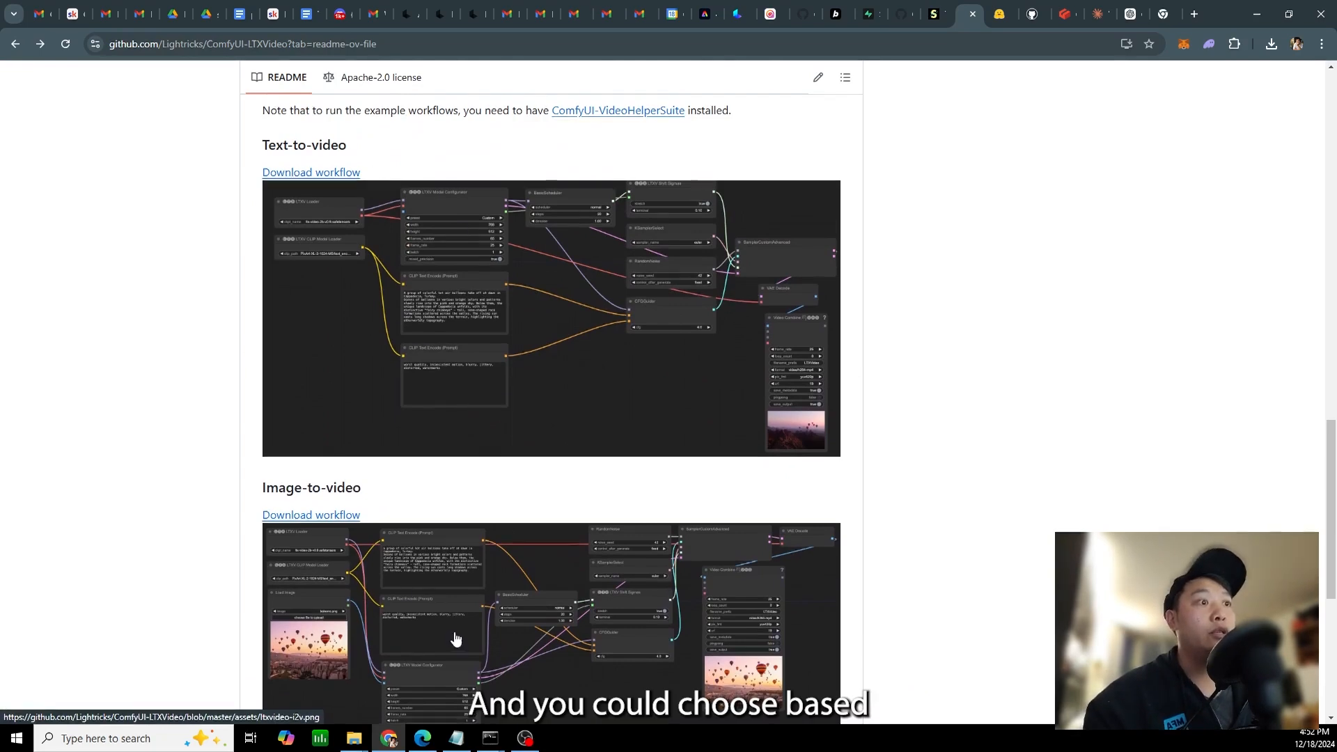
scroll(409, 278, down, 2)
scroll(350, 269, down, 4)
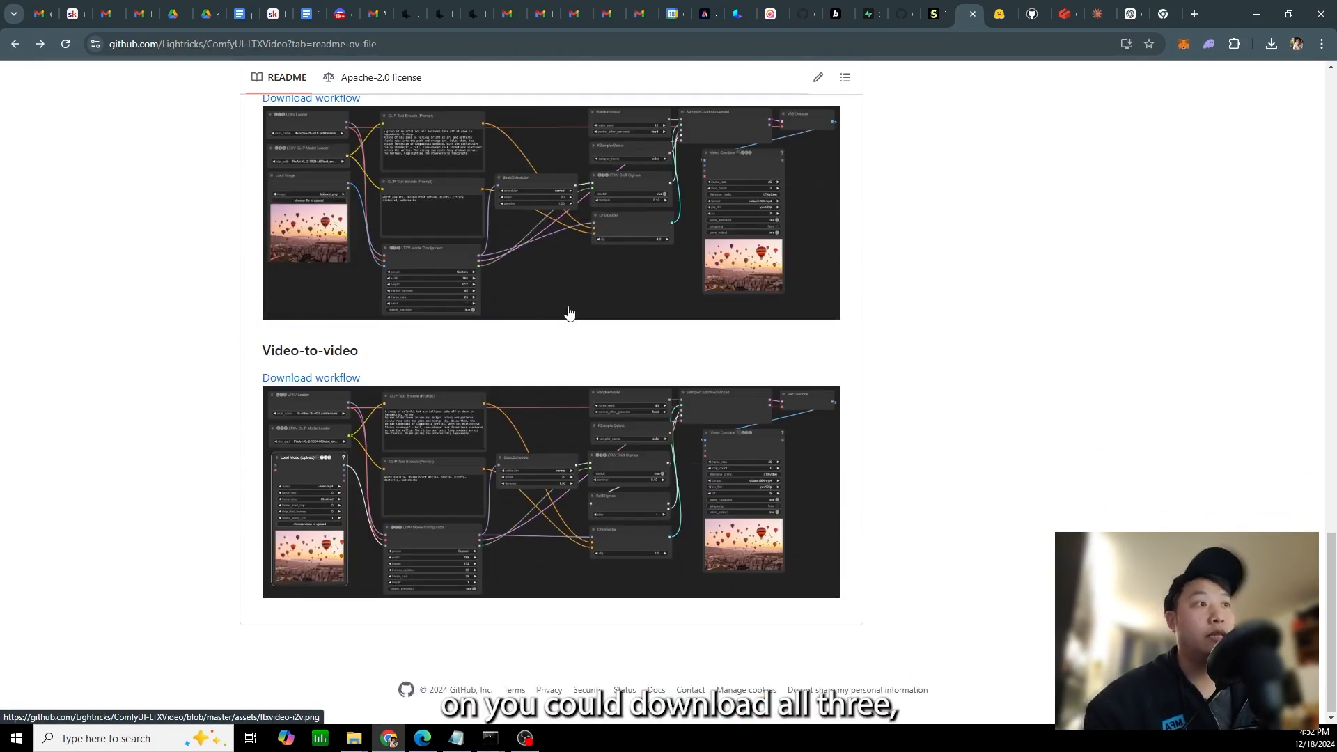
scroll(550, 373, up, 4)
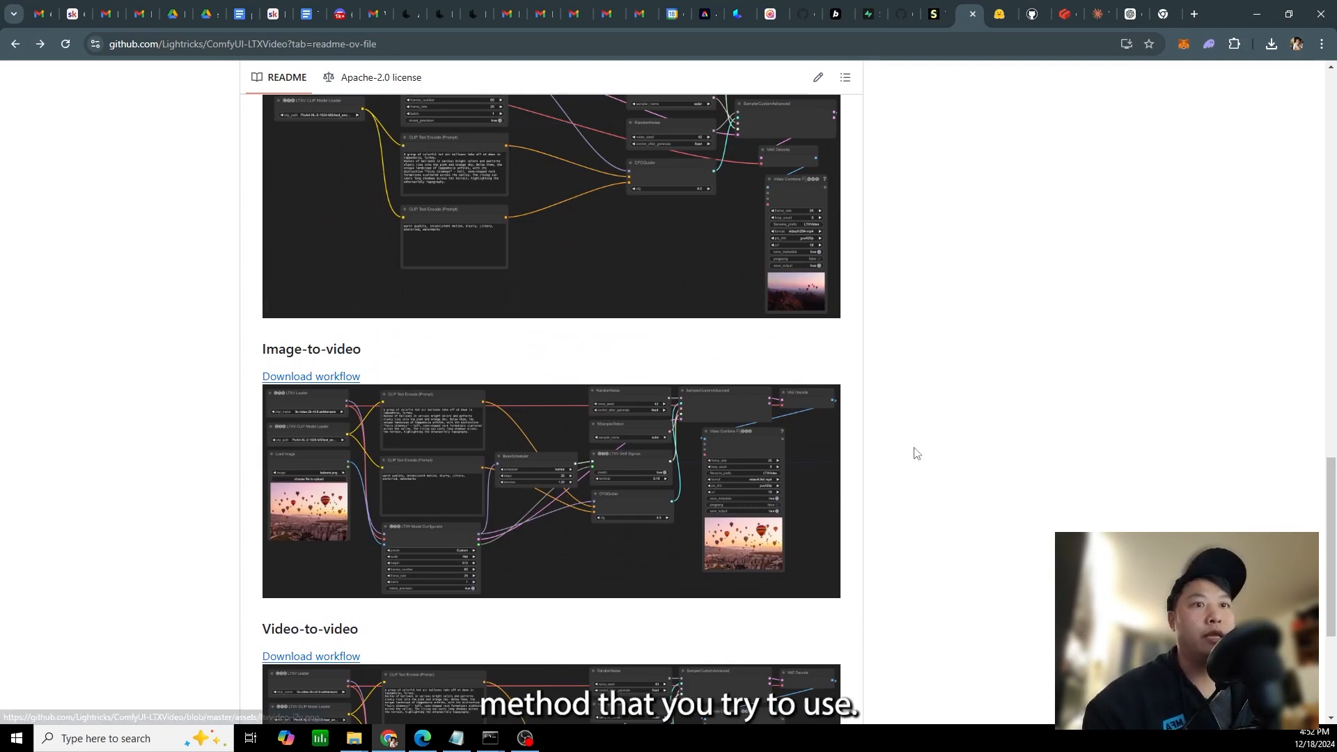
scroll(917, 449, up, 2)
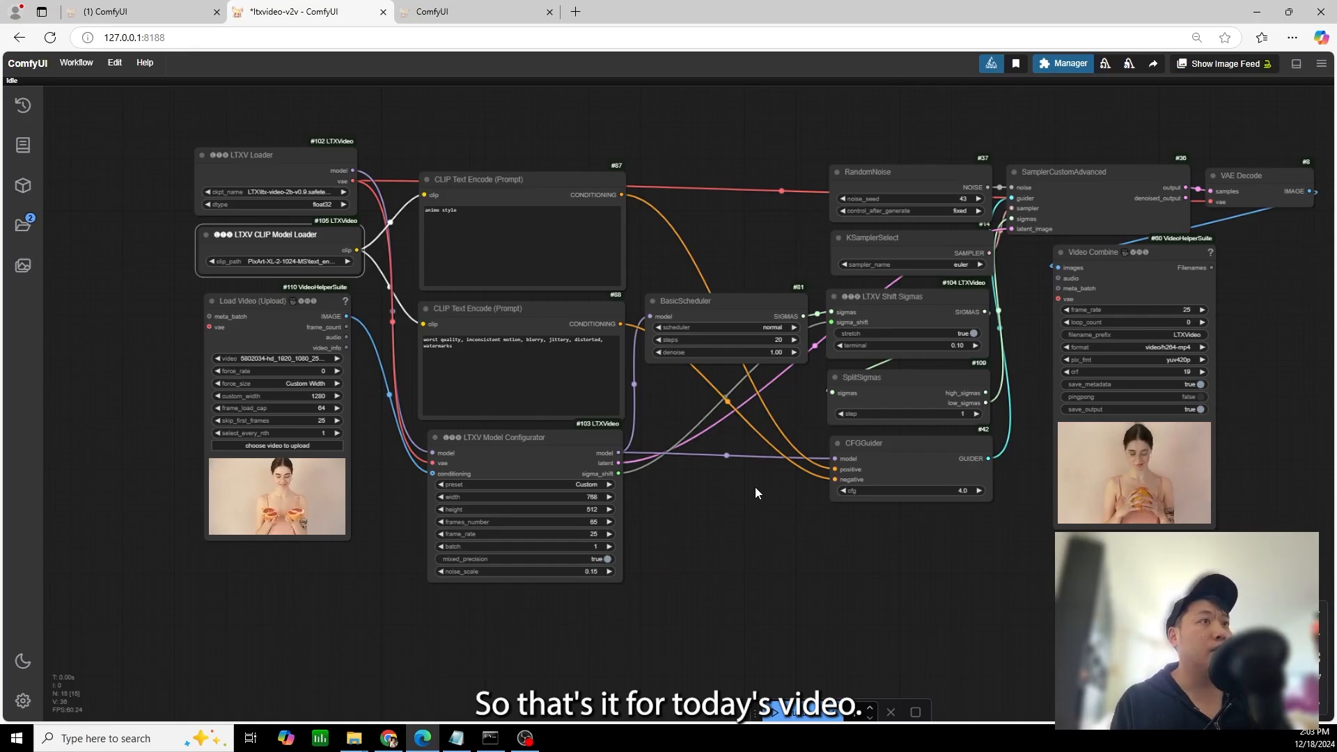